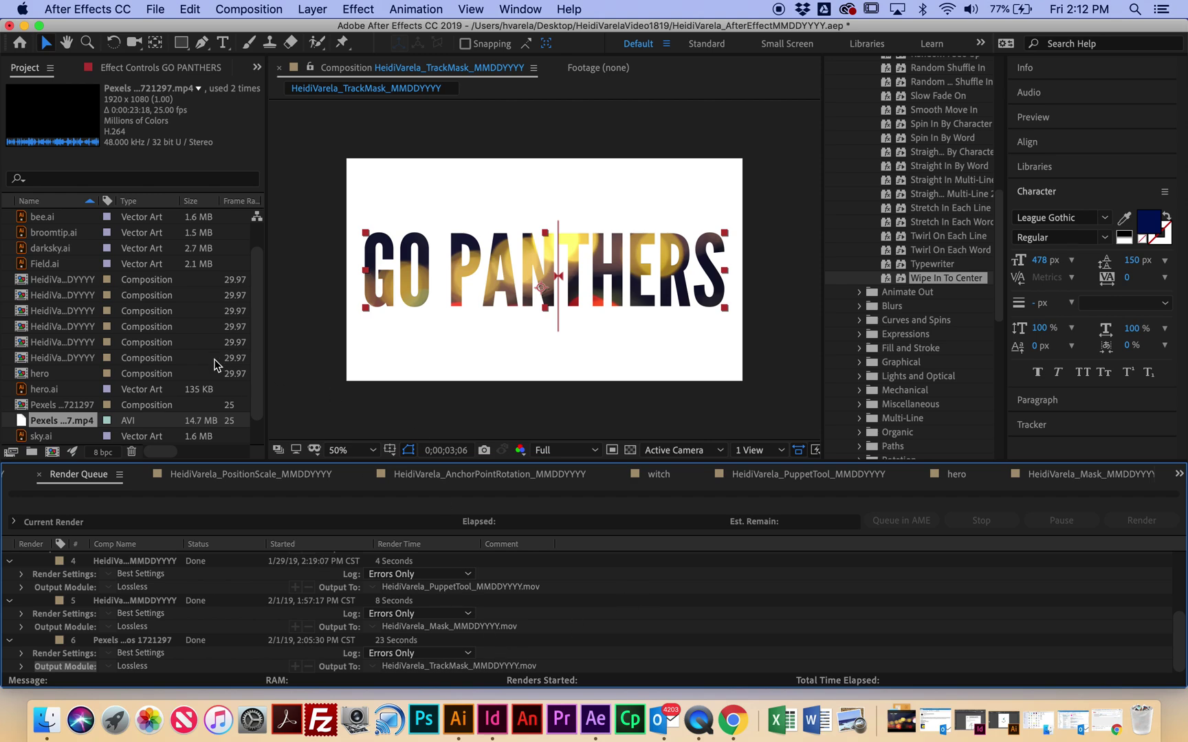
Create a 10-second composition with the HDTV 1080 29.97 preset, named with the author's name followed by _MaskDuplicate_MMDDYYYY.
scroll(136, 396, down, 2)
click(270, 10)
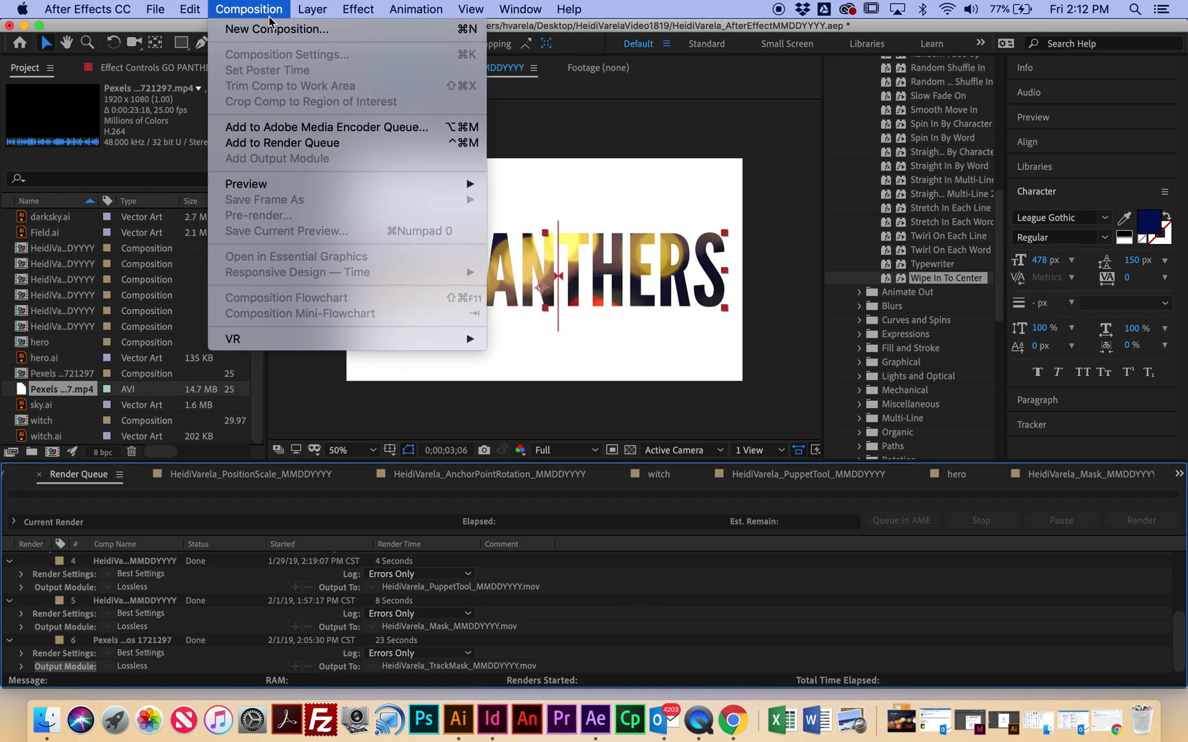
click(268, 27)
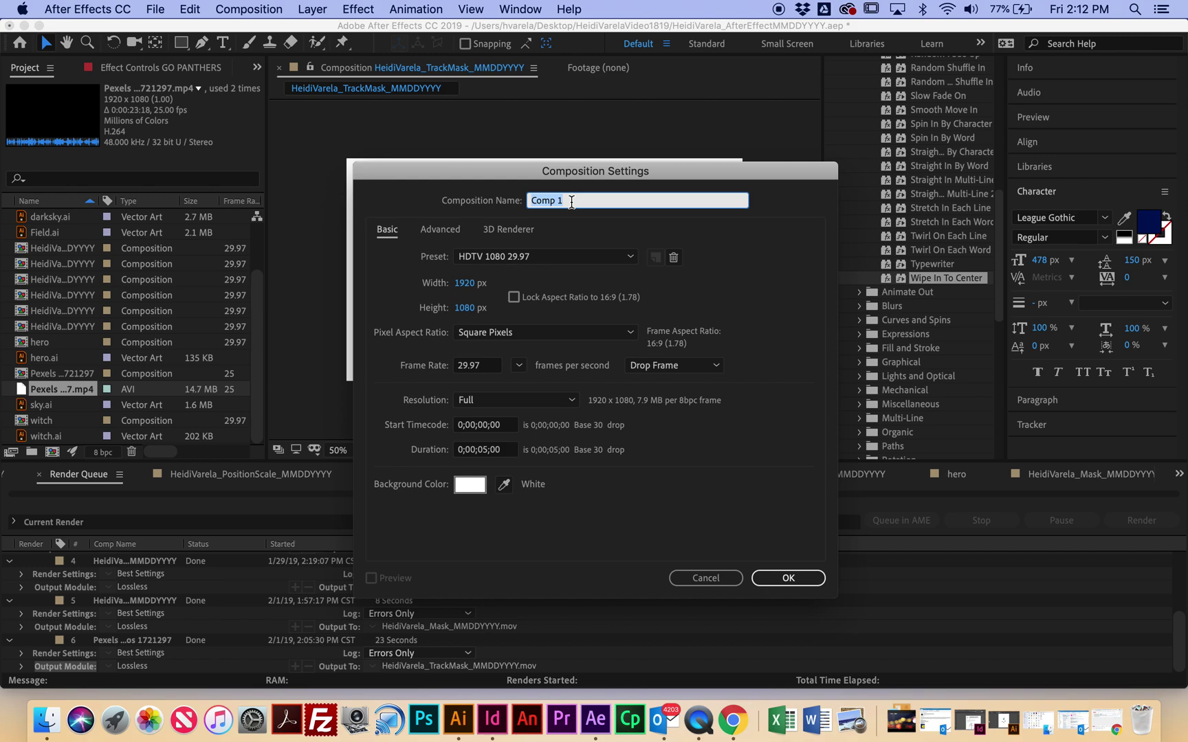
text(HeidiVarela_MaskDuplicate)
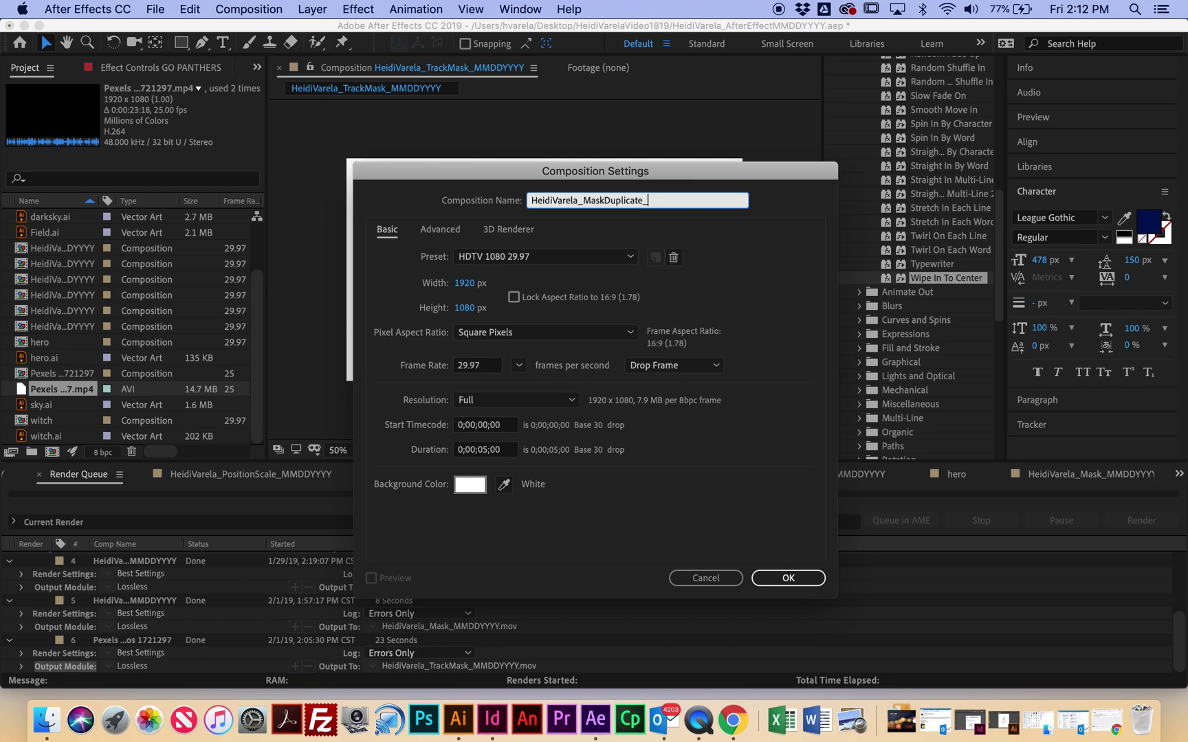
text(_MMDDYYYY)
click(481, 452)
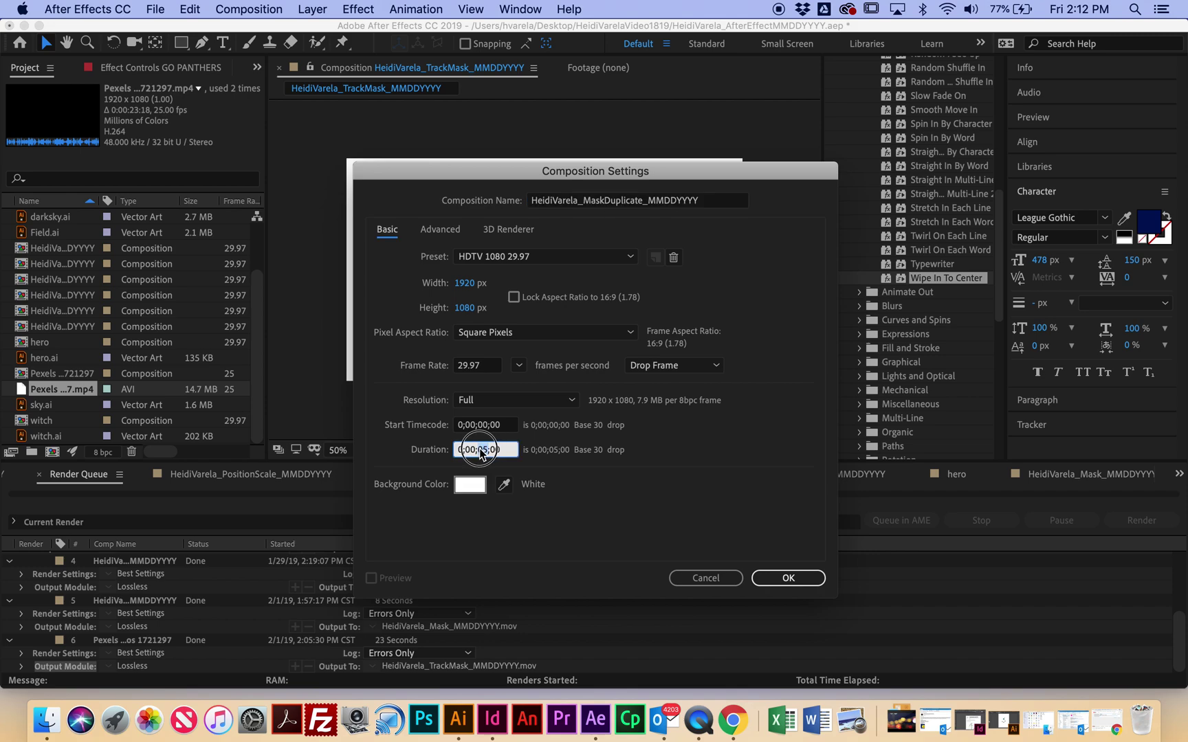
text(10)
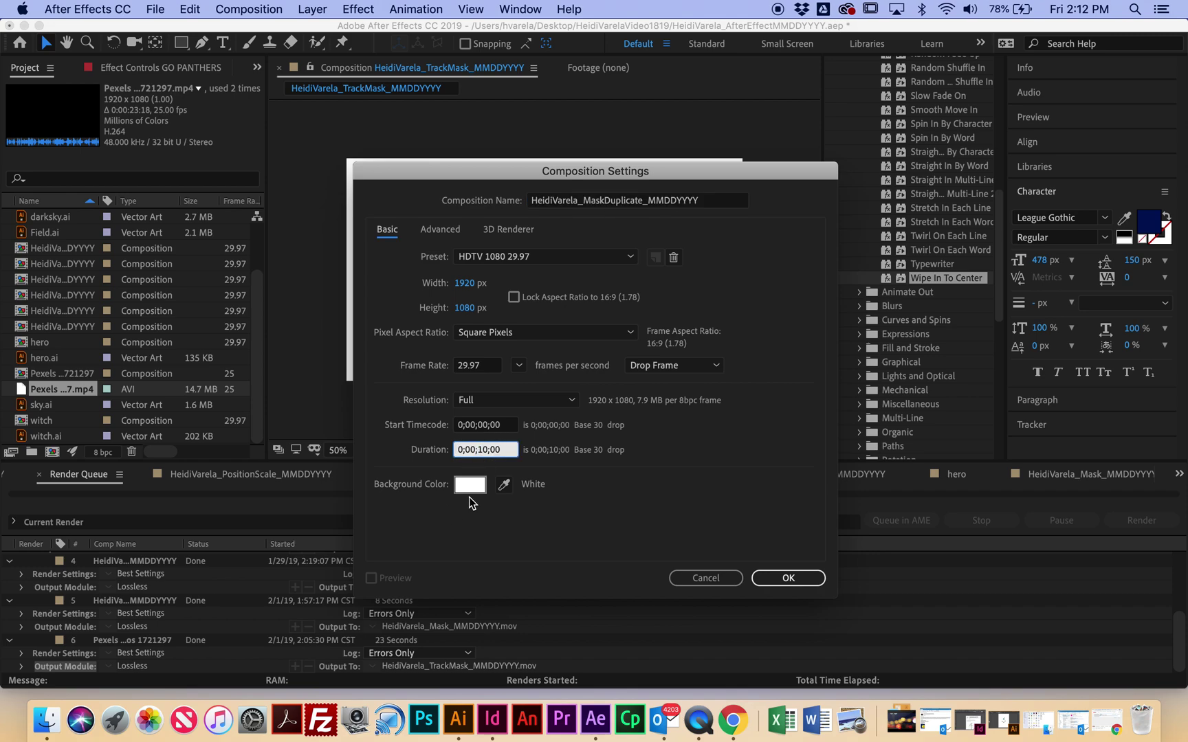
click(782, 581)
Start a file import and browse to the VIDEO MOTION GRAPHICS folder inside the project folder on the Desktop.
scroll(6, 361, down, 5)
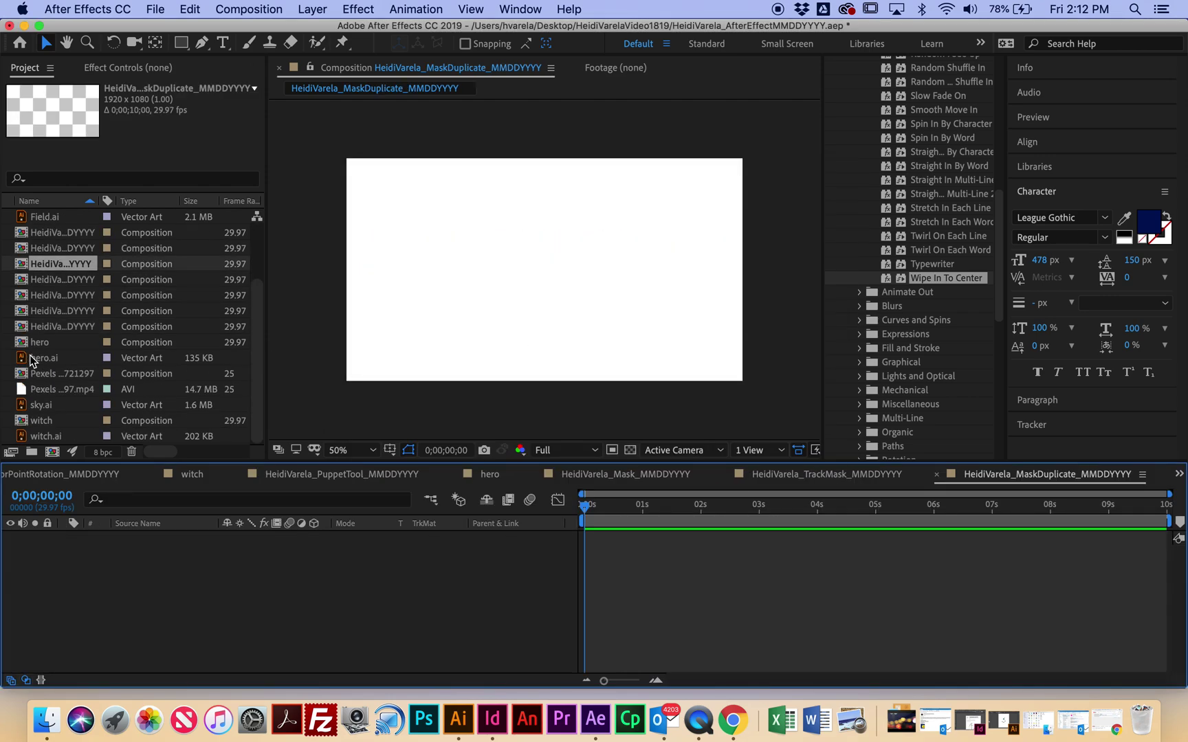
double_click(13, 403)
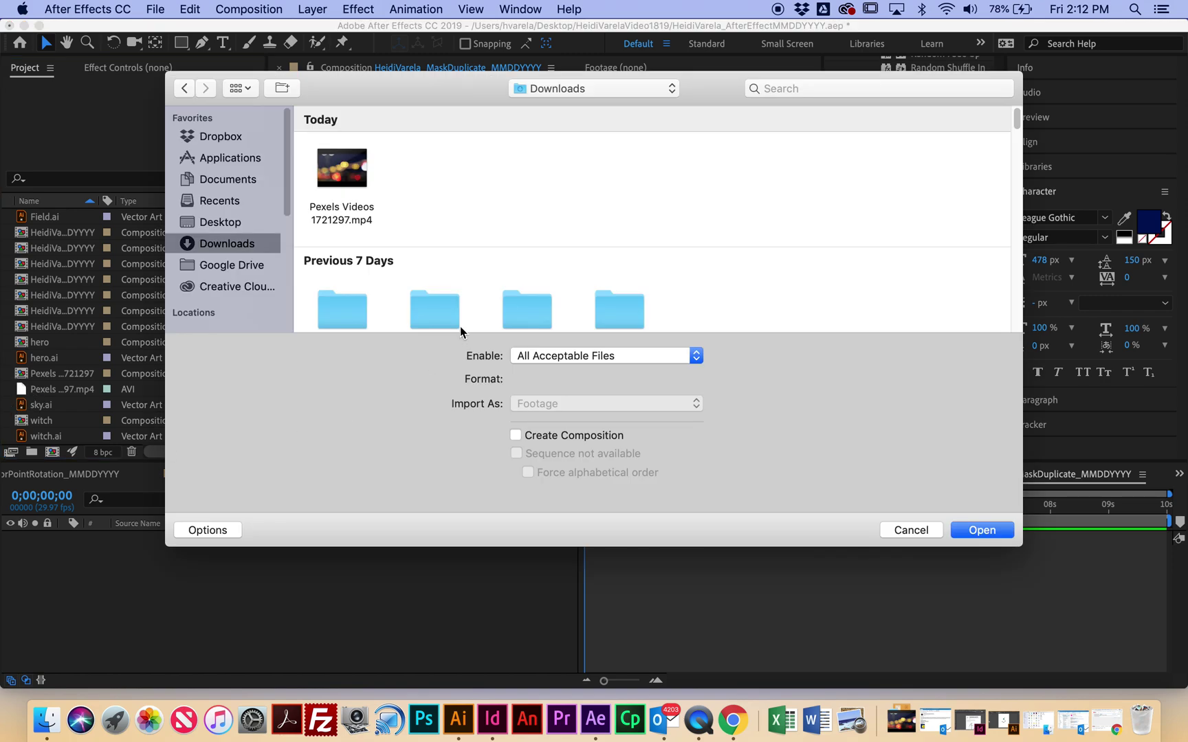
scroll(556, 165, down, 10)
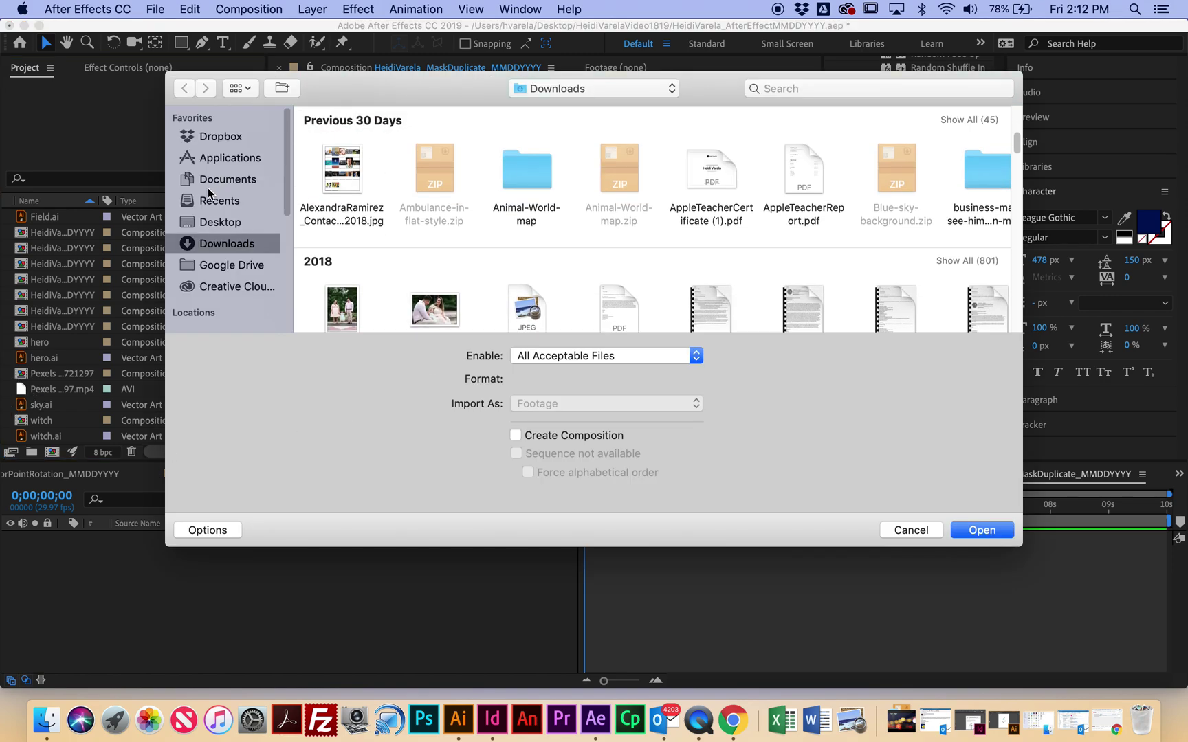
click(224, 222)
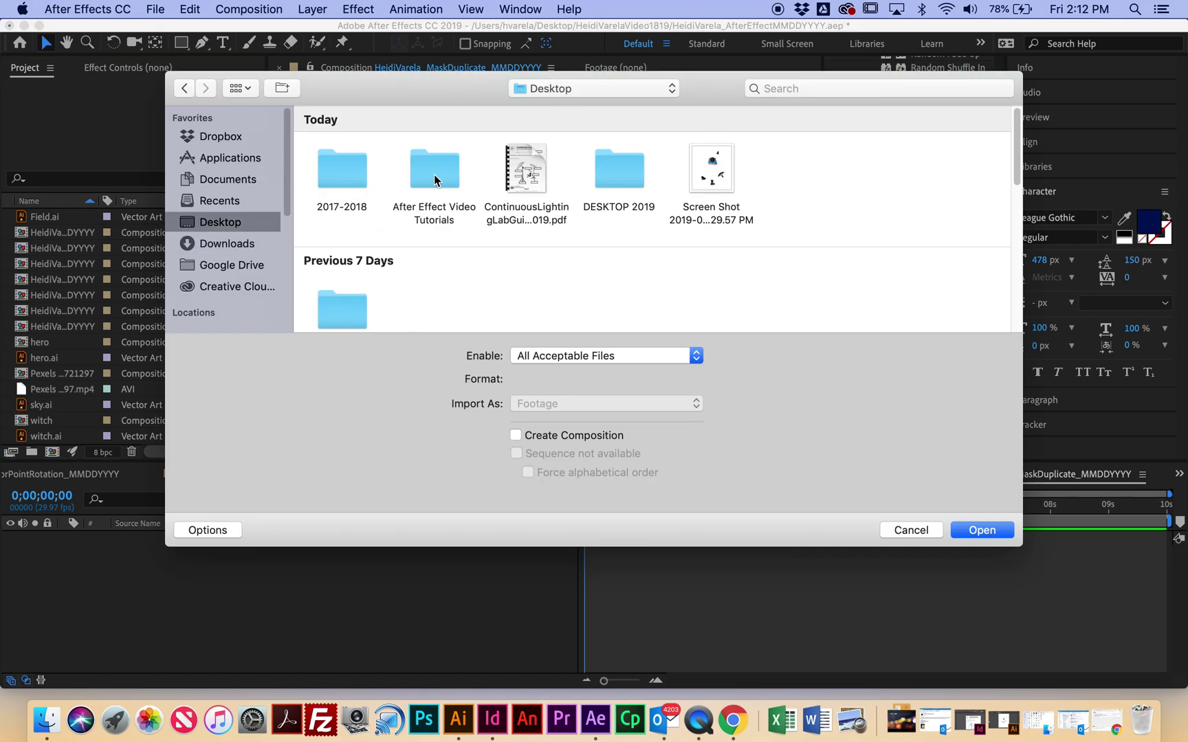
scroll(435, 180, down, 5)
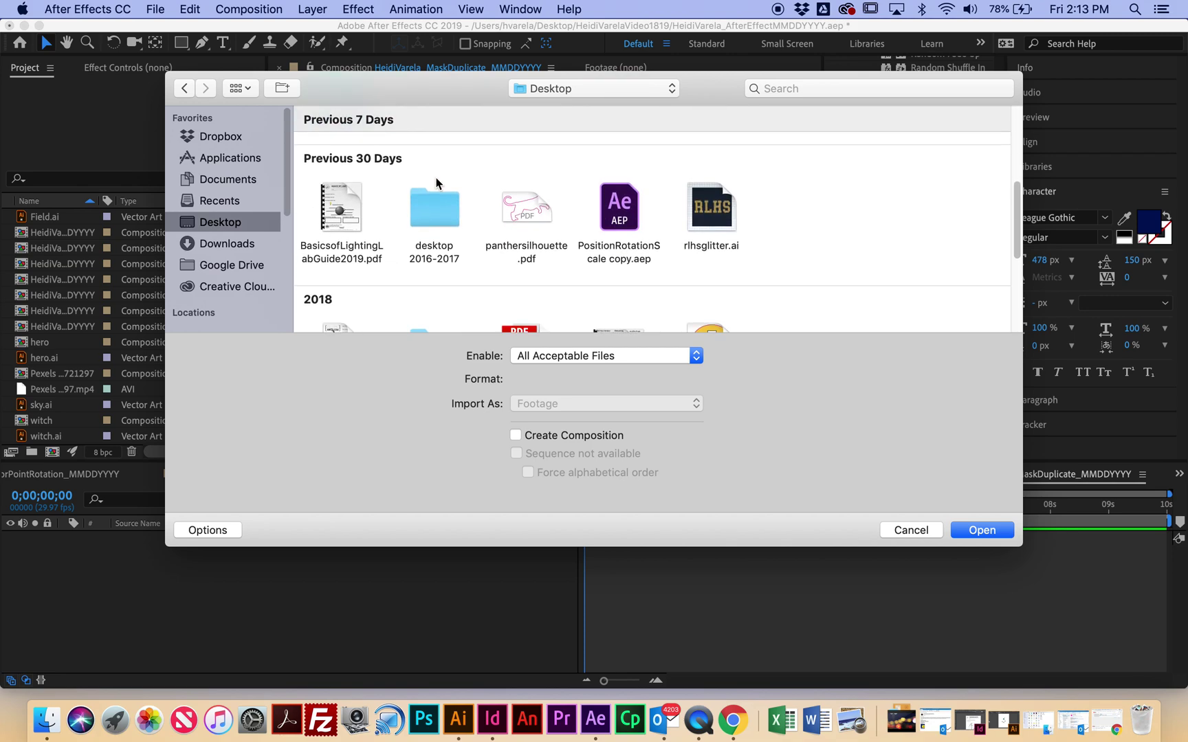
scroll(438, 183, up, 3)
scroll(440, 183, up, 1)
double_click(335, 255)
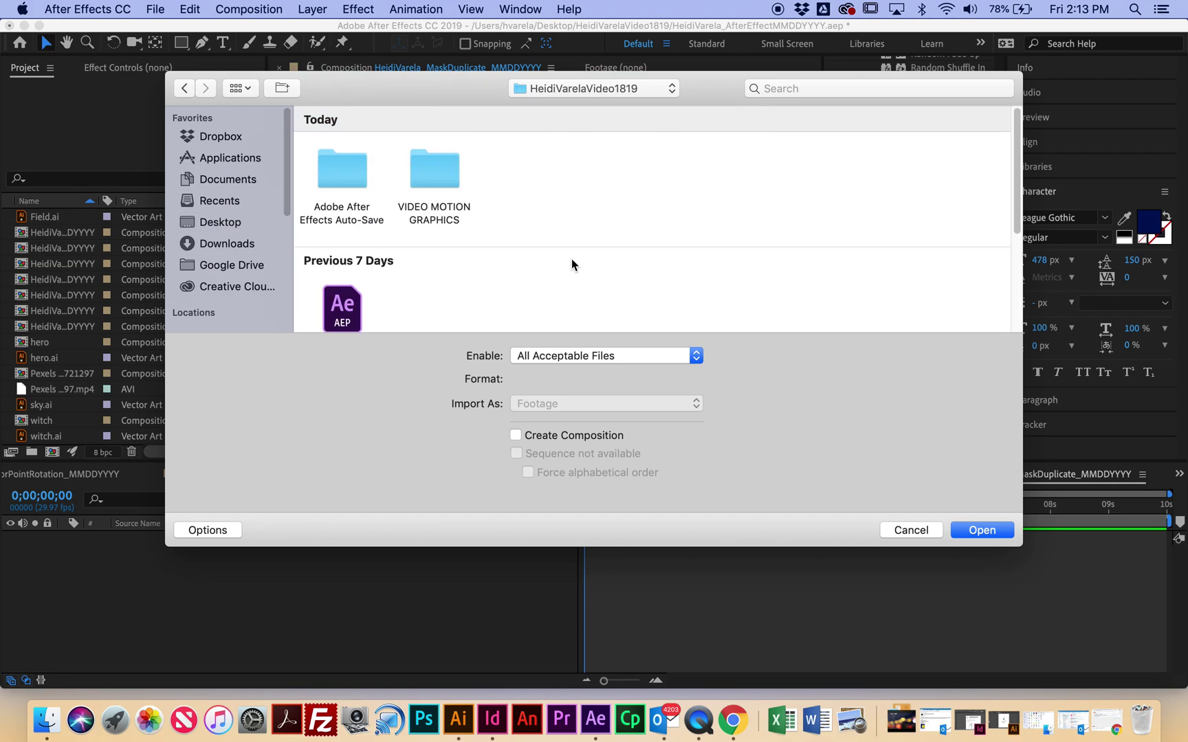
double_click(442, 174)
Import map.ai from the VIDEO MOTION GRAPHICS folder as footage.
scroll(550, 181, down, 5)
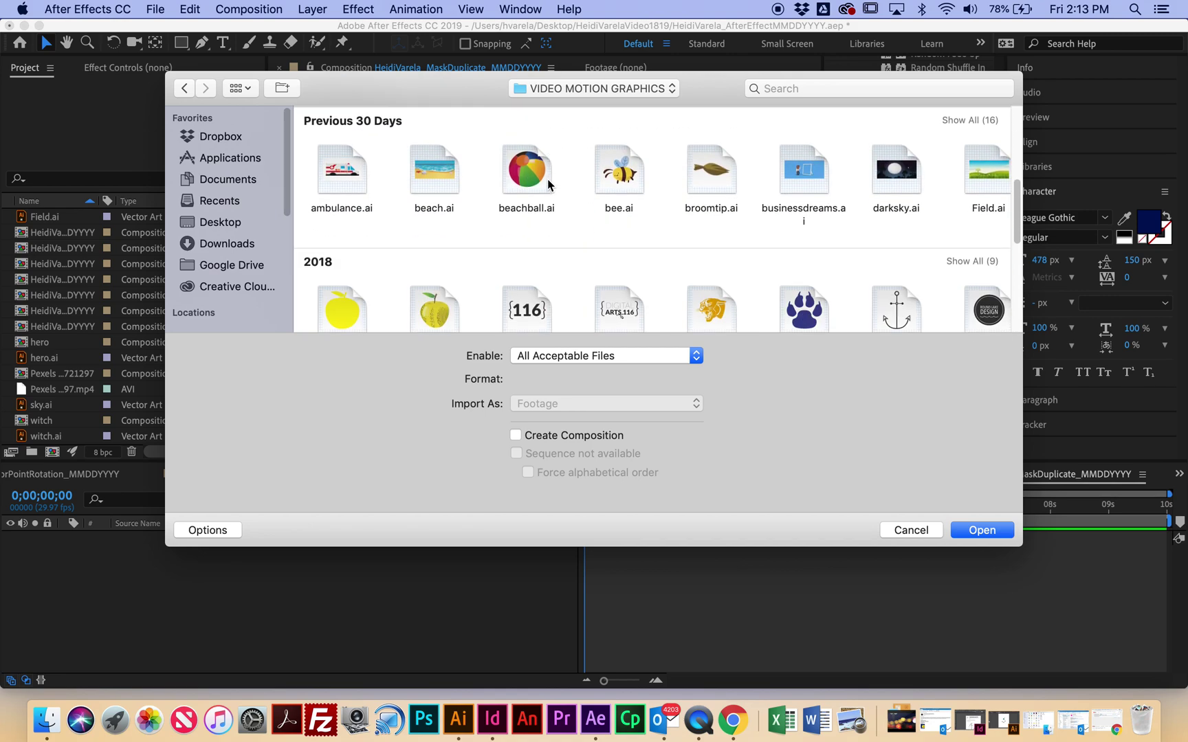
scroll(938, 206, up, 1)
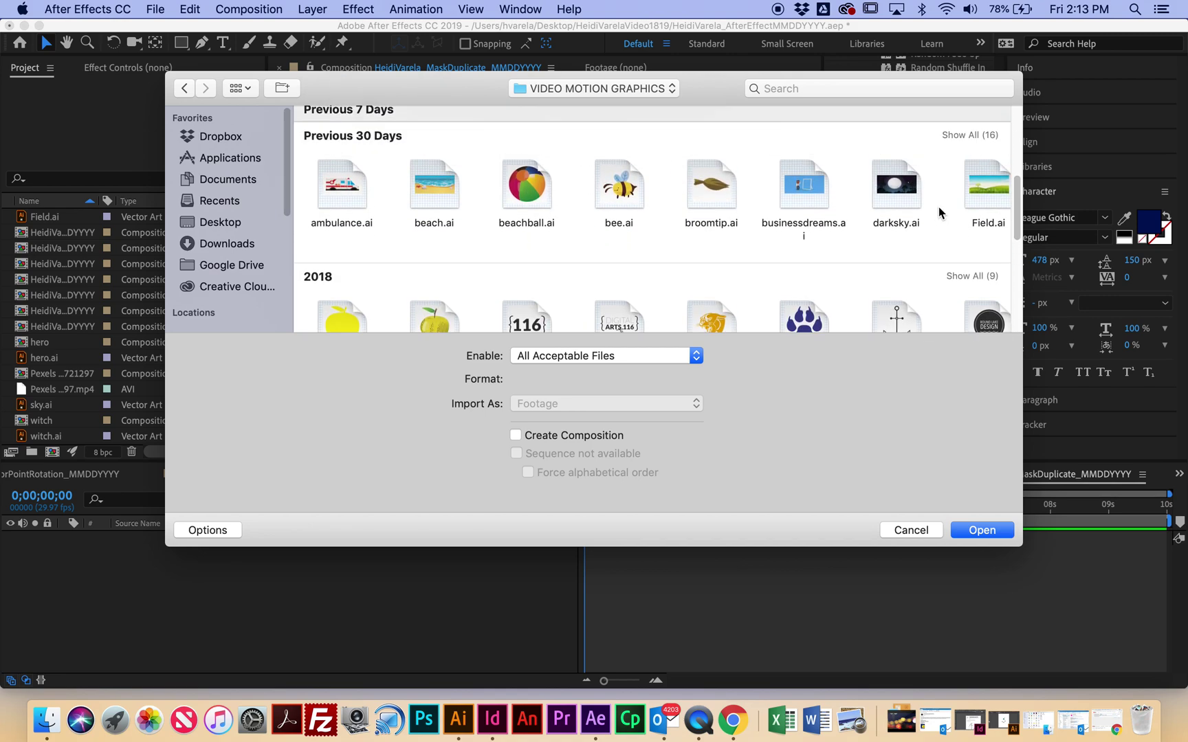
click(972, 130)
scroll(702, 222, down, 3)
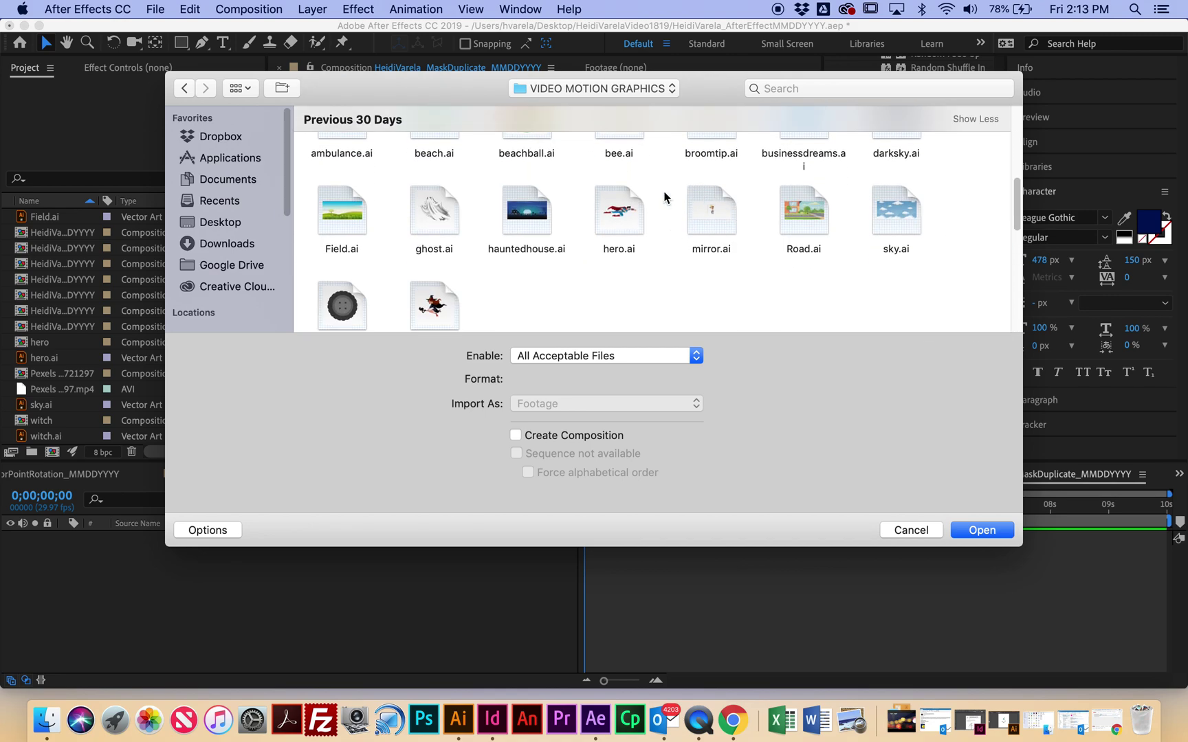
scroll(550, 245, down, 10)
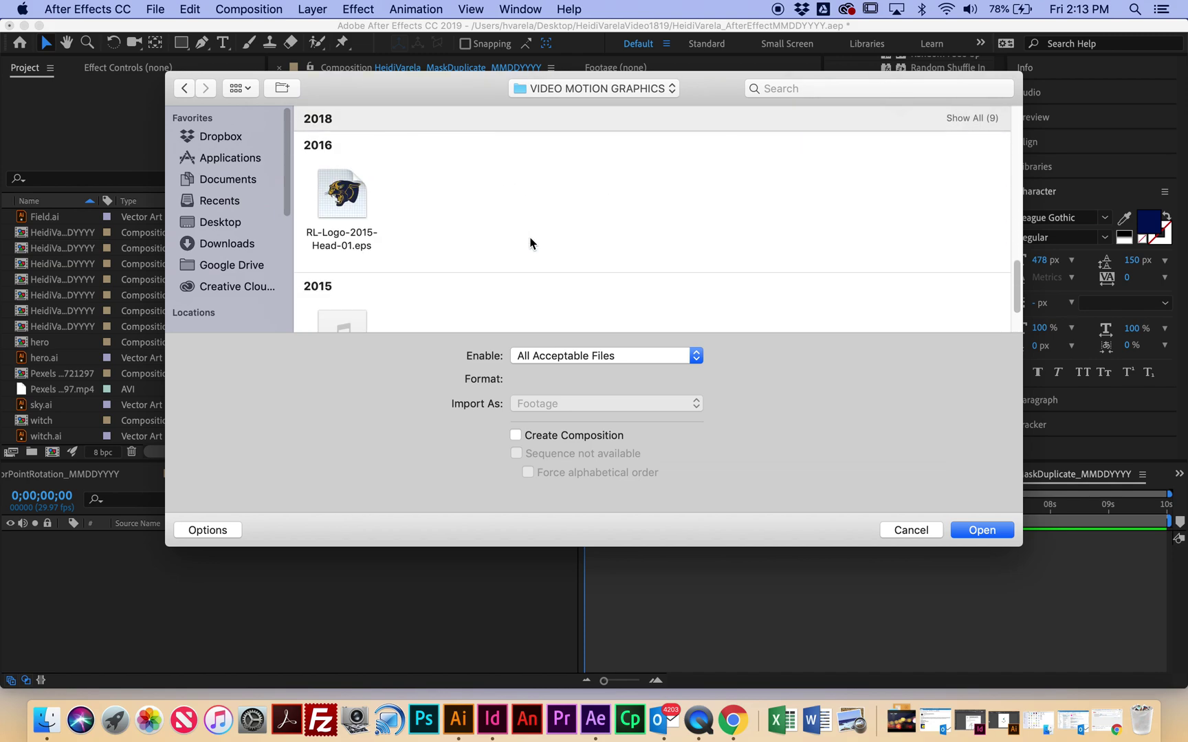
scroll(532, 237, up, 15)
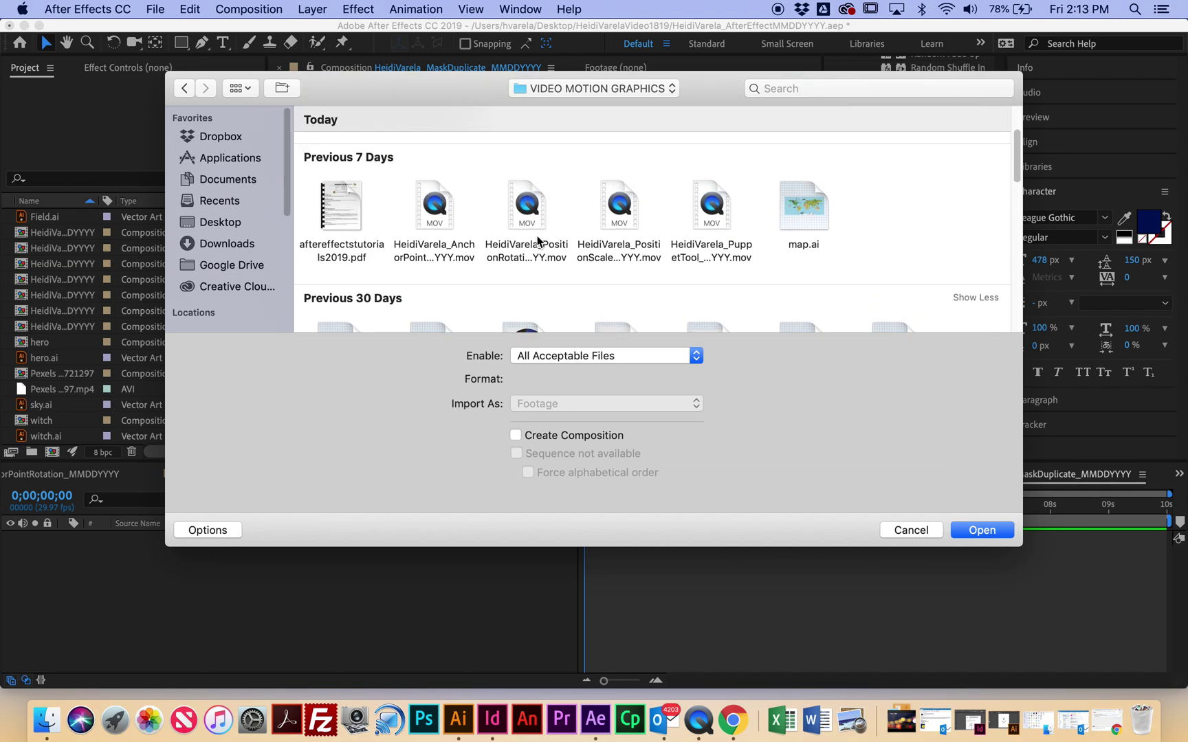
click(800, 215)
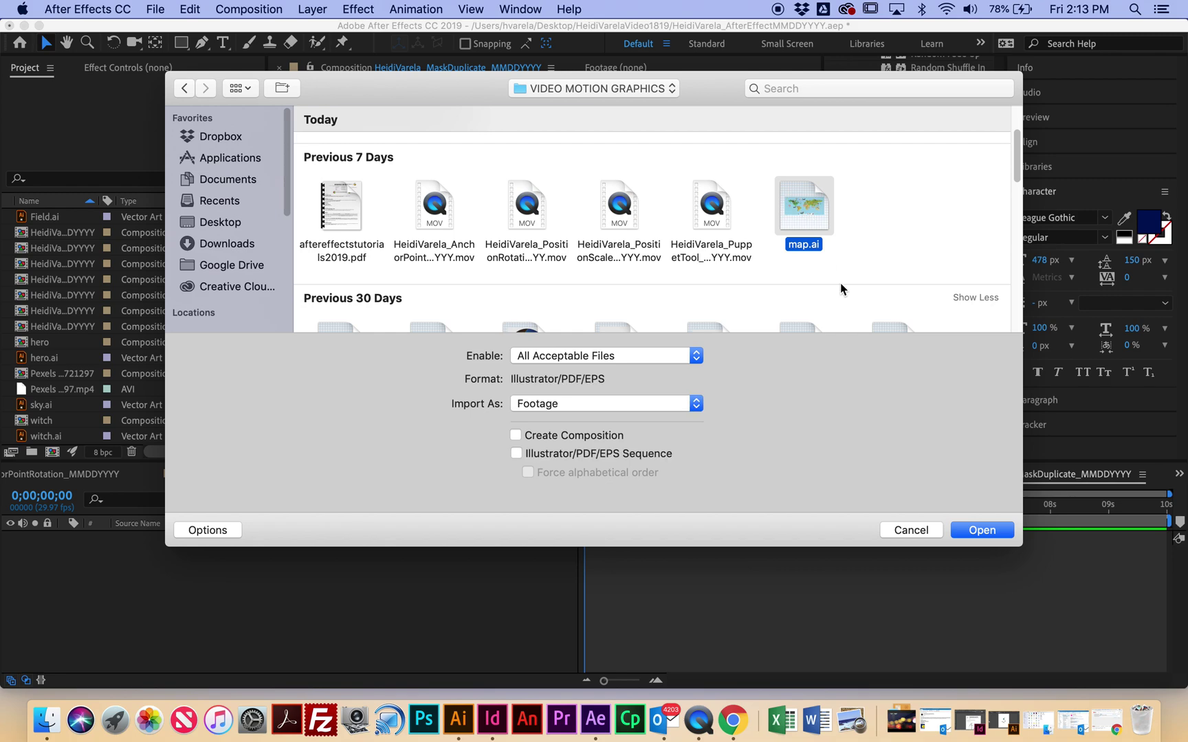
click(981, 531)
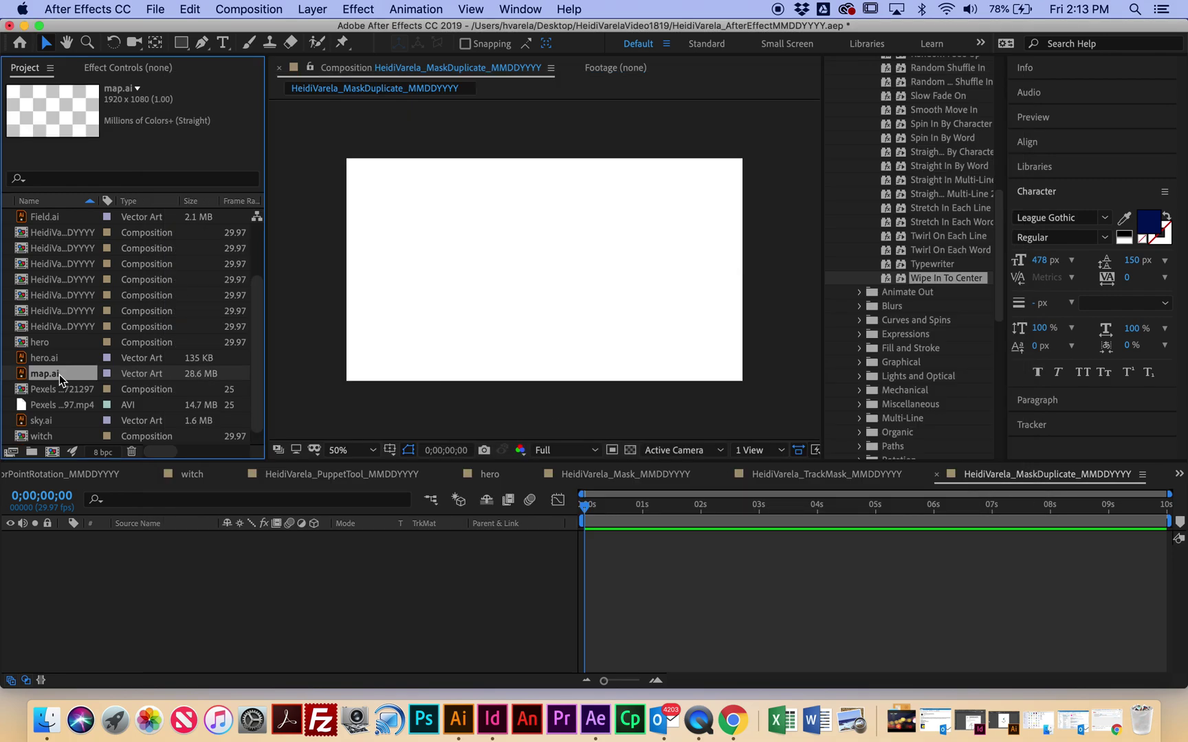
Add map.ai to the composition's timeline and keyframe its Position at 0 seconds just beyond the frame's left edge, at about -968, 540.
drag(59, 375, 109, 553)
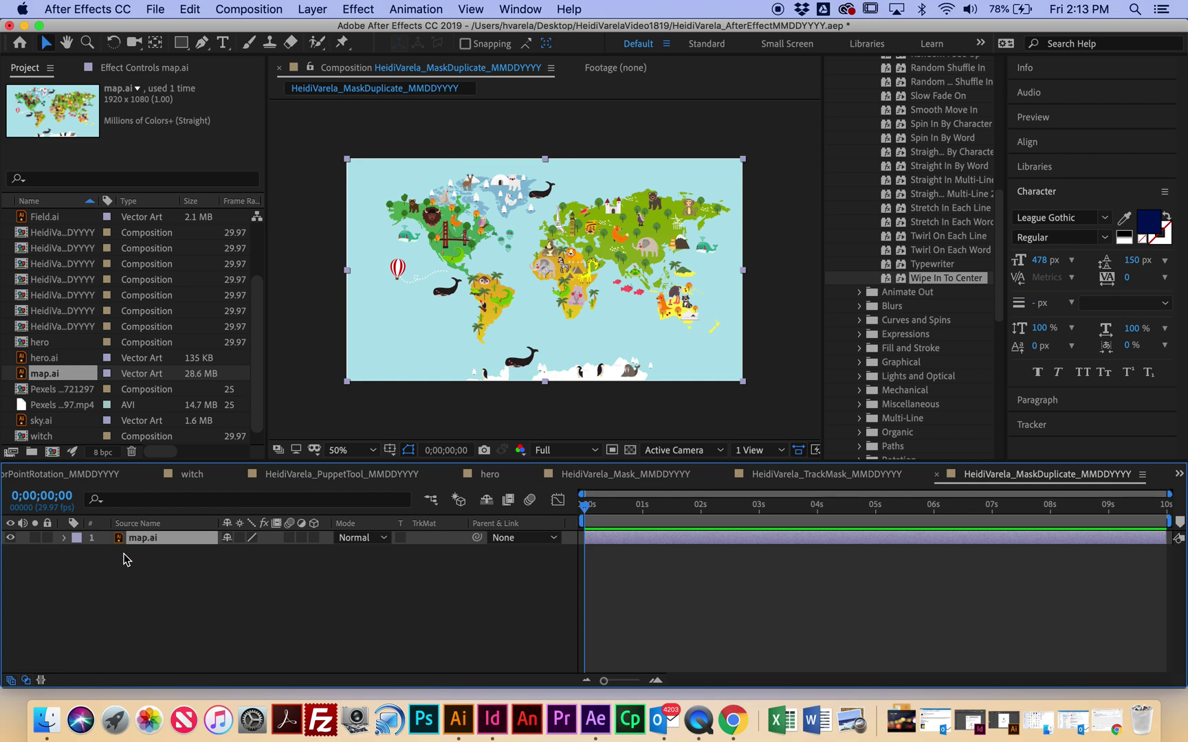
key(p)
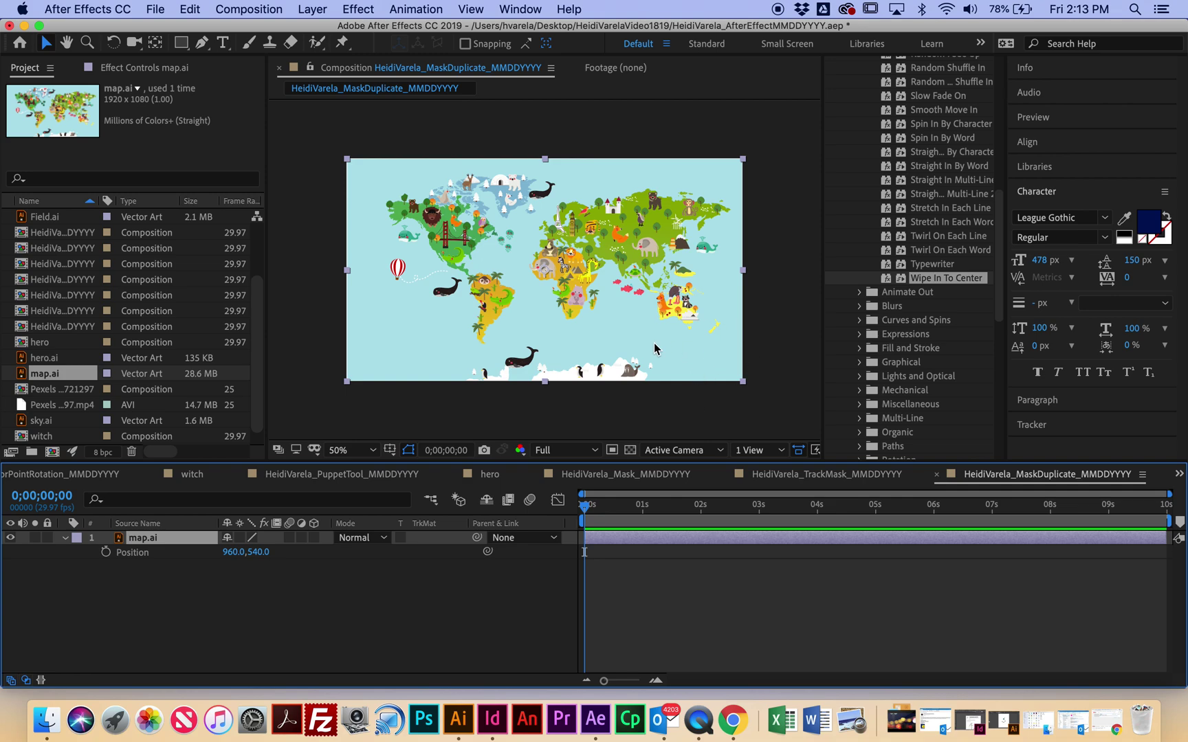
click(105, 552)
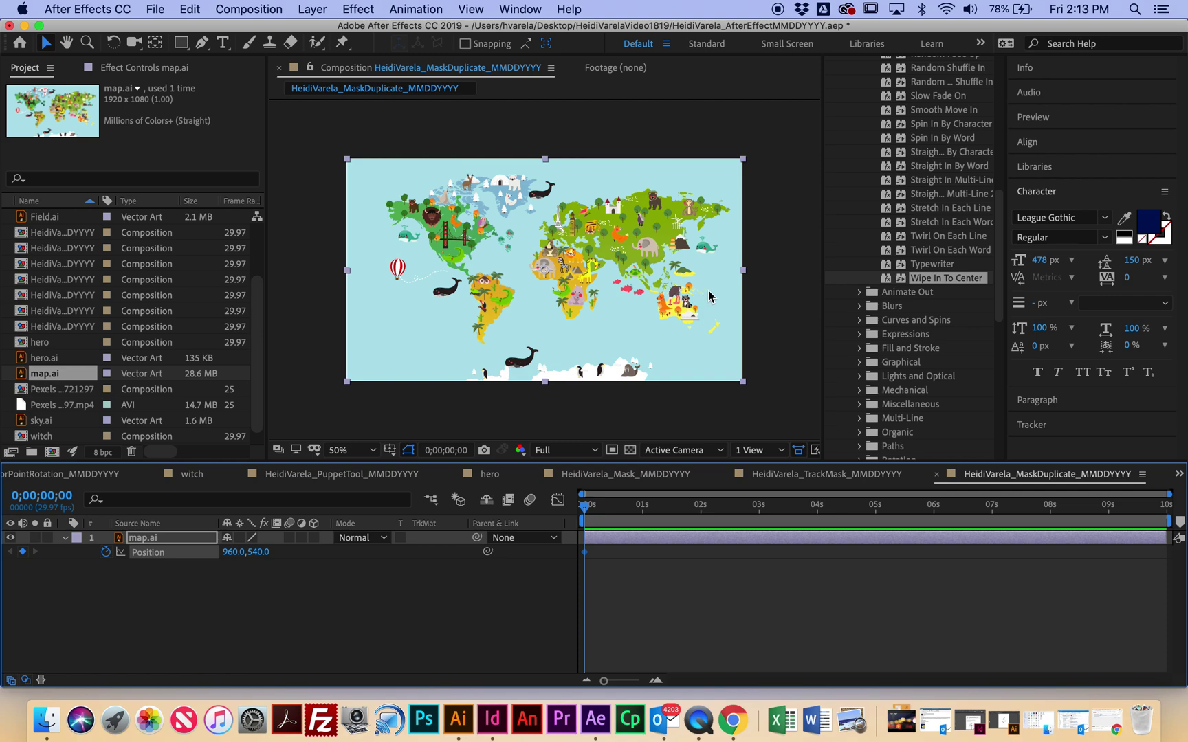
drag(717, 297, 319, 294)
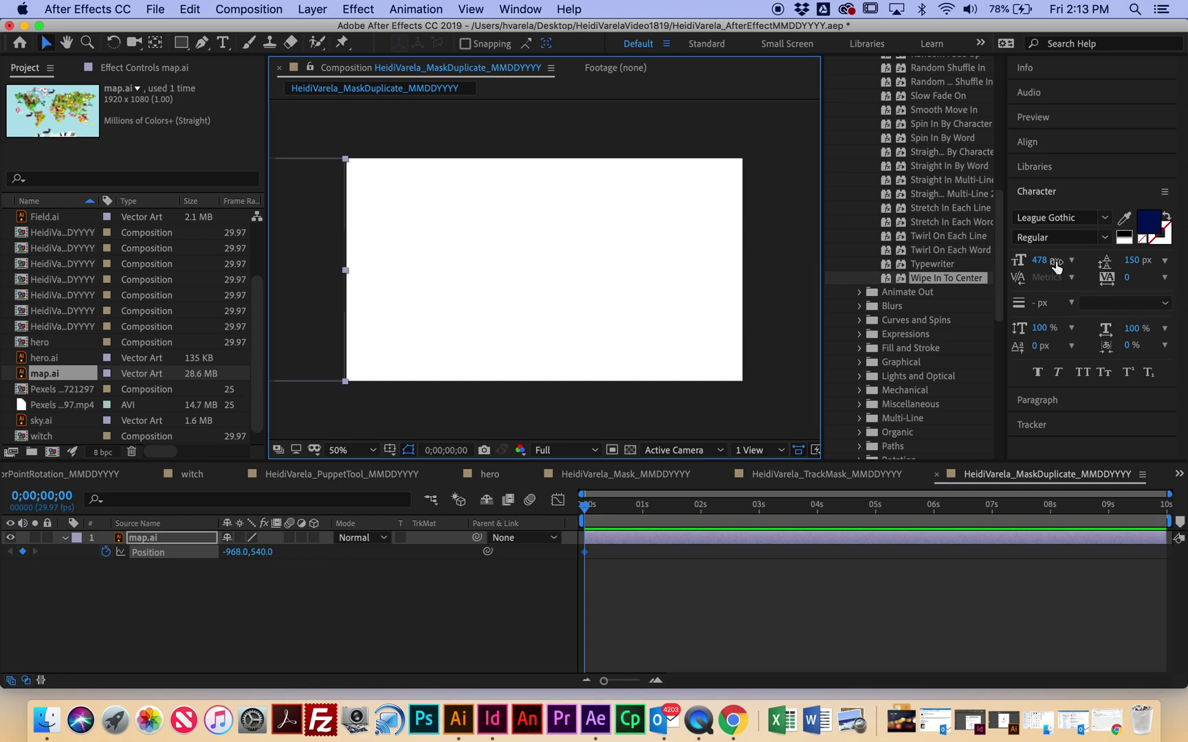
Keyframe the map's Position centred horizontally and vertically in the composition at 5 seconds, and past the frame's right edge, about 2920, 536, at 0;00;09;29.
drag(586, 507, 875, 509)
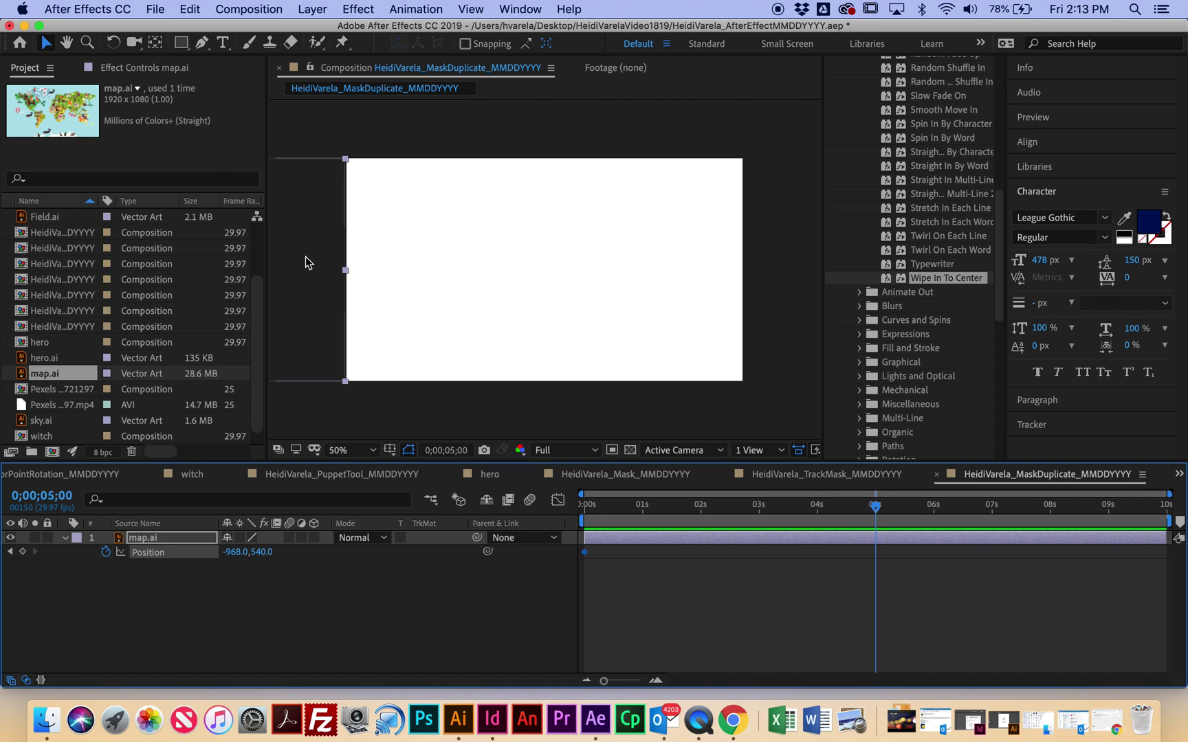
drag(307, 260, 702, 260)
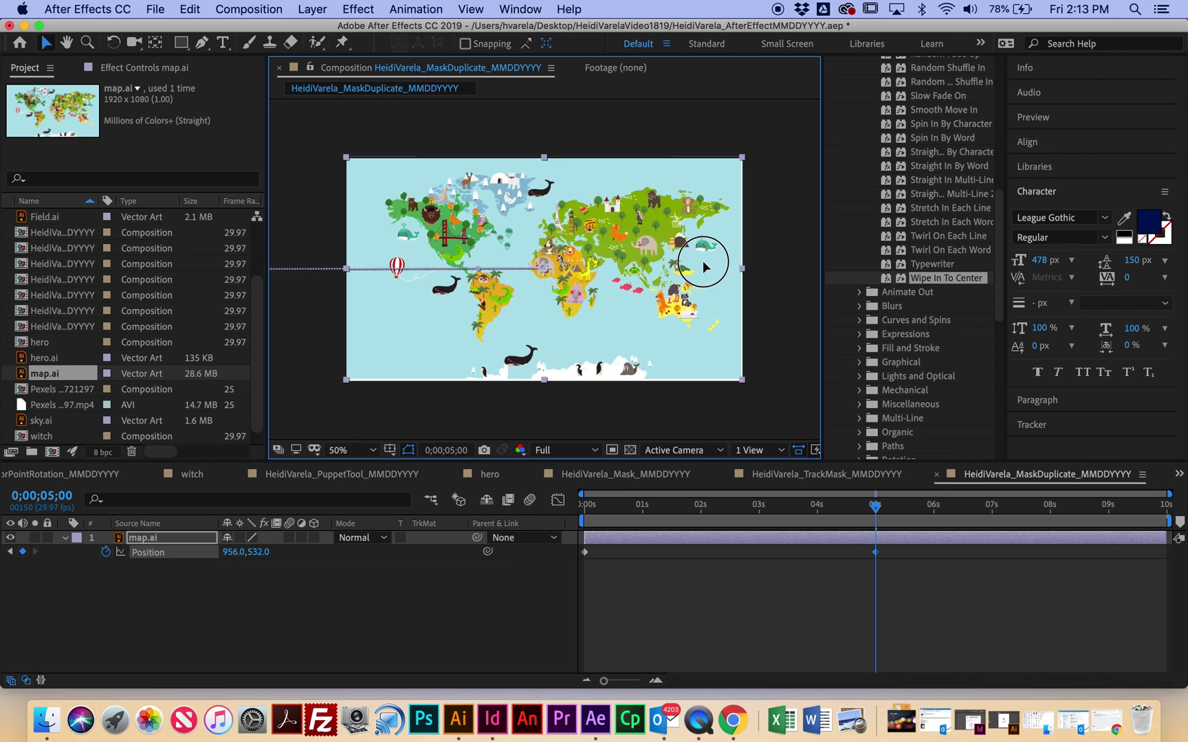
drag(702, 260, 702, 263)
click(1086, 142)
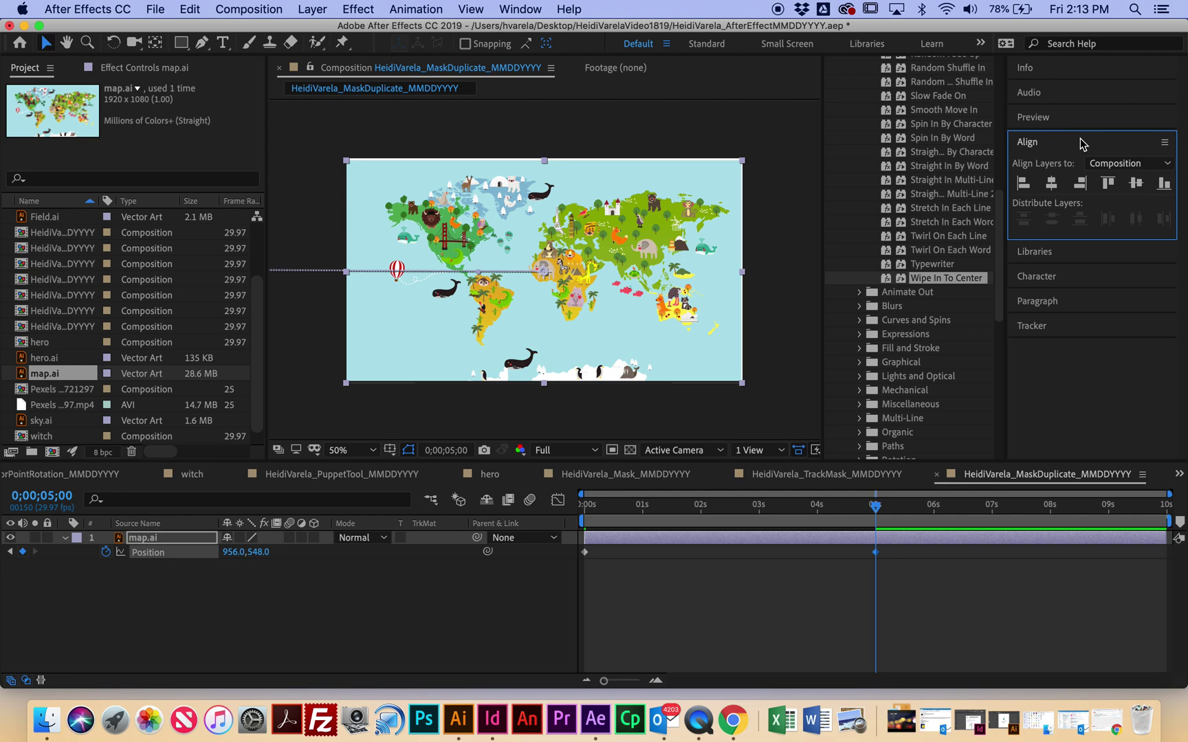
click(1050, 183)
click(1135, 182)
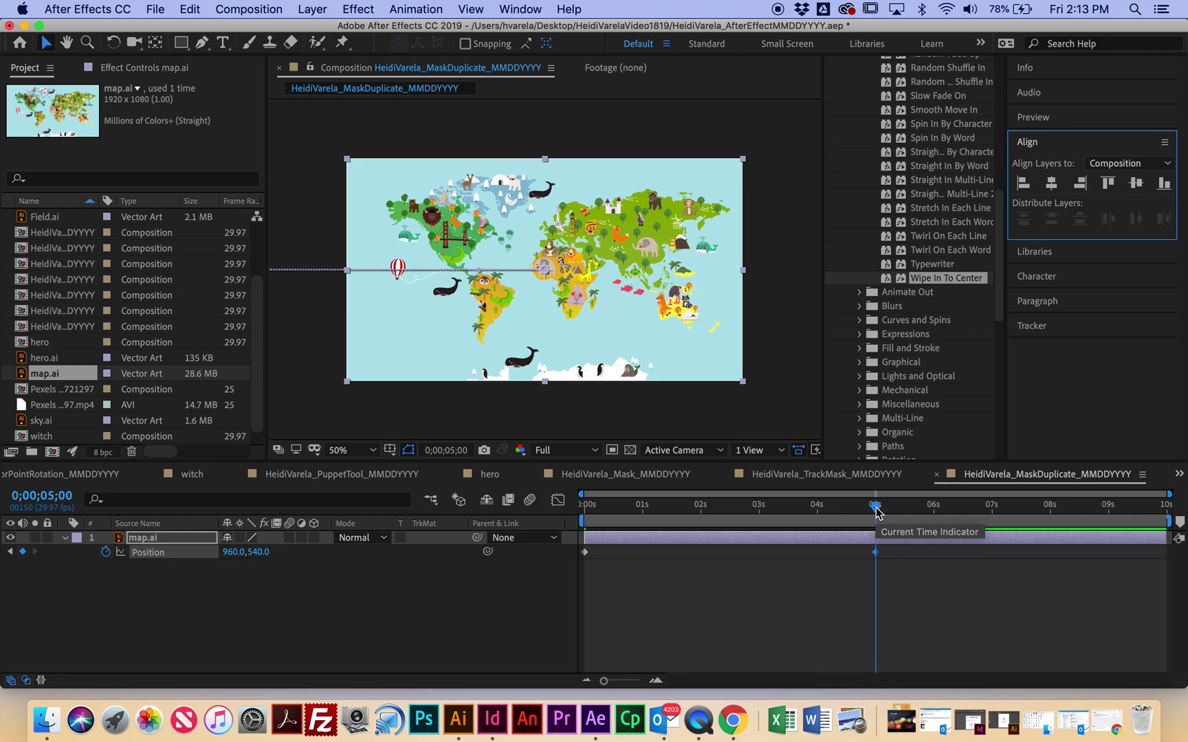
drag(876, 510, 1162, 516)
drag(447, 336, 829, 335)
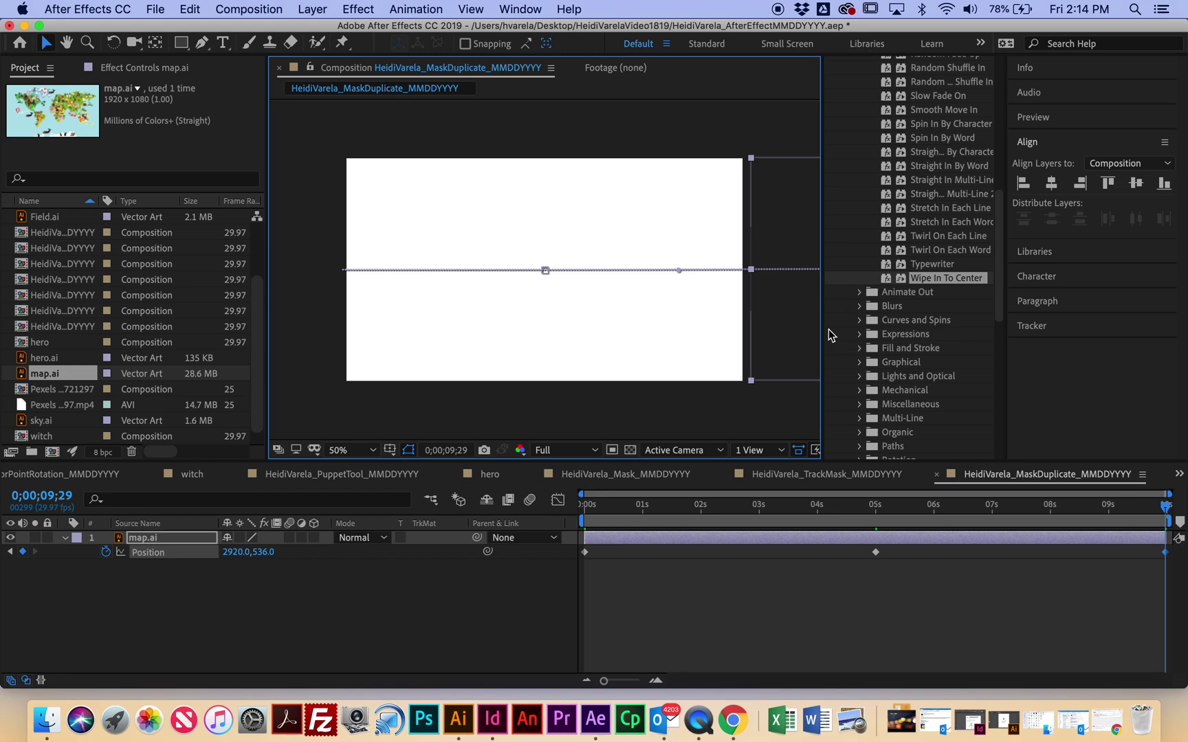
Create a 1920 x 1080 solid layer filled with colour BDA17B.
click(305, 12)
mouse_move(336, 31)
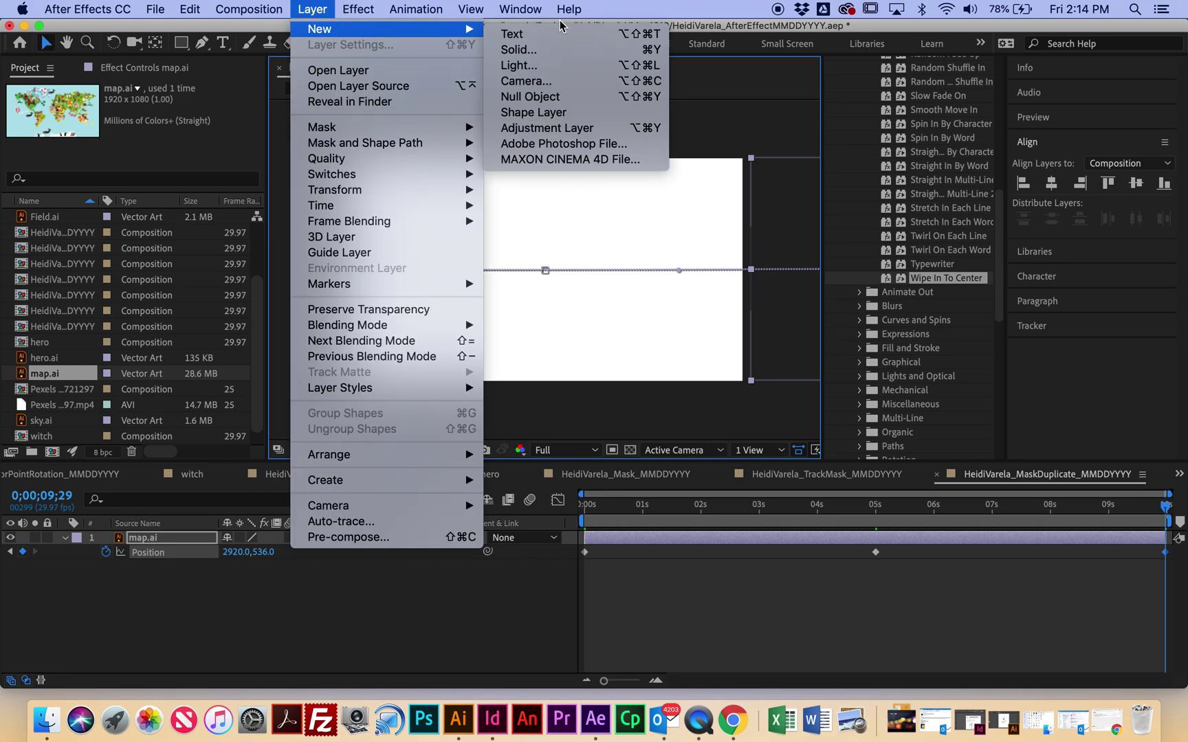
click(554, 61)
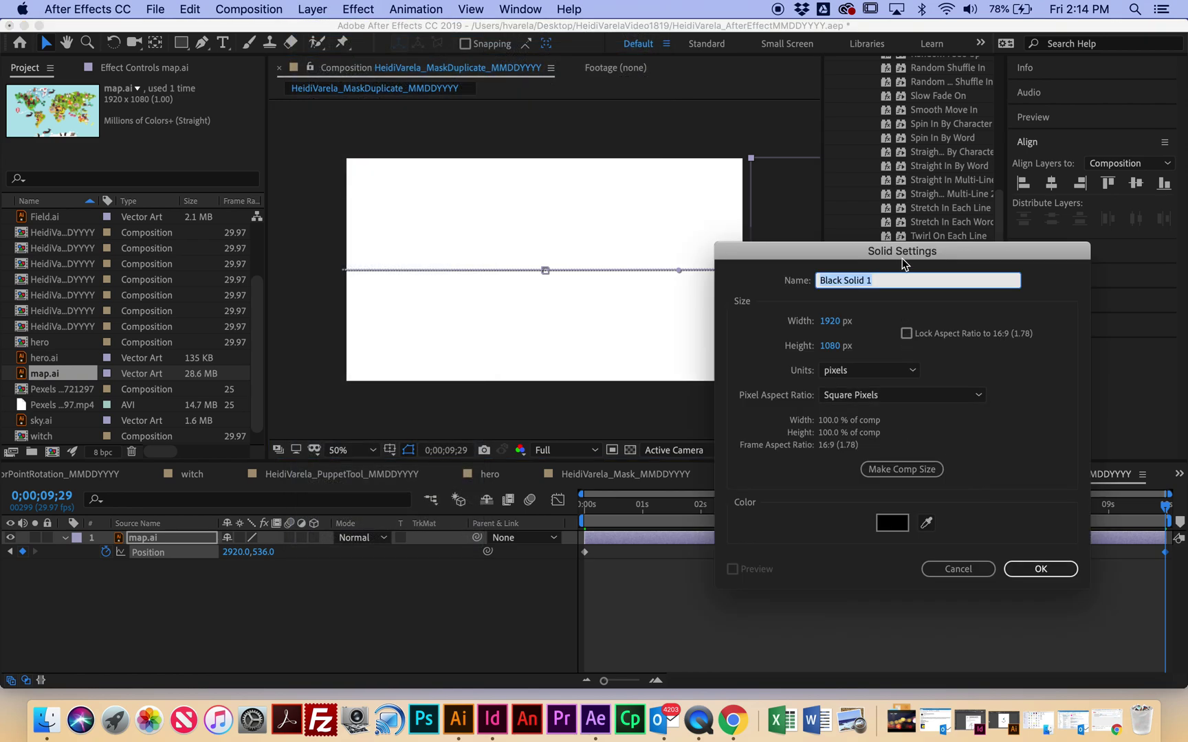
drag(904, 263, 497, 212)
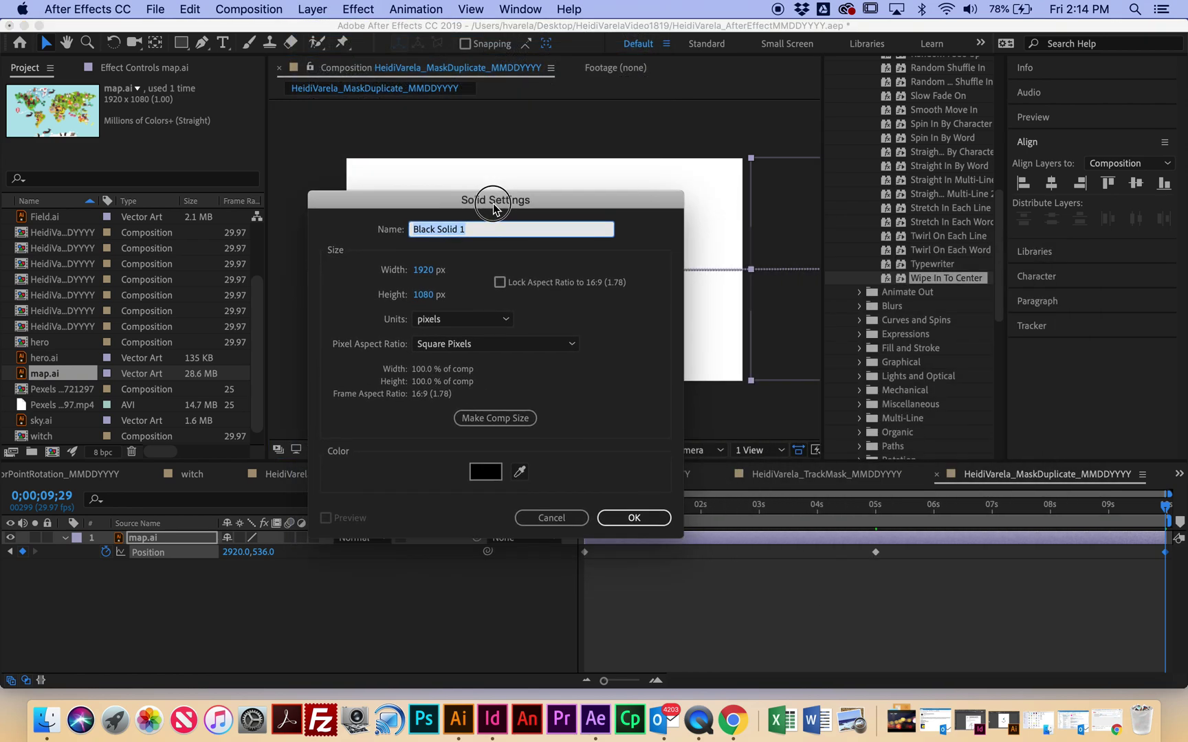
click(496, 480)
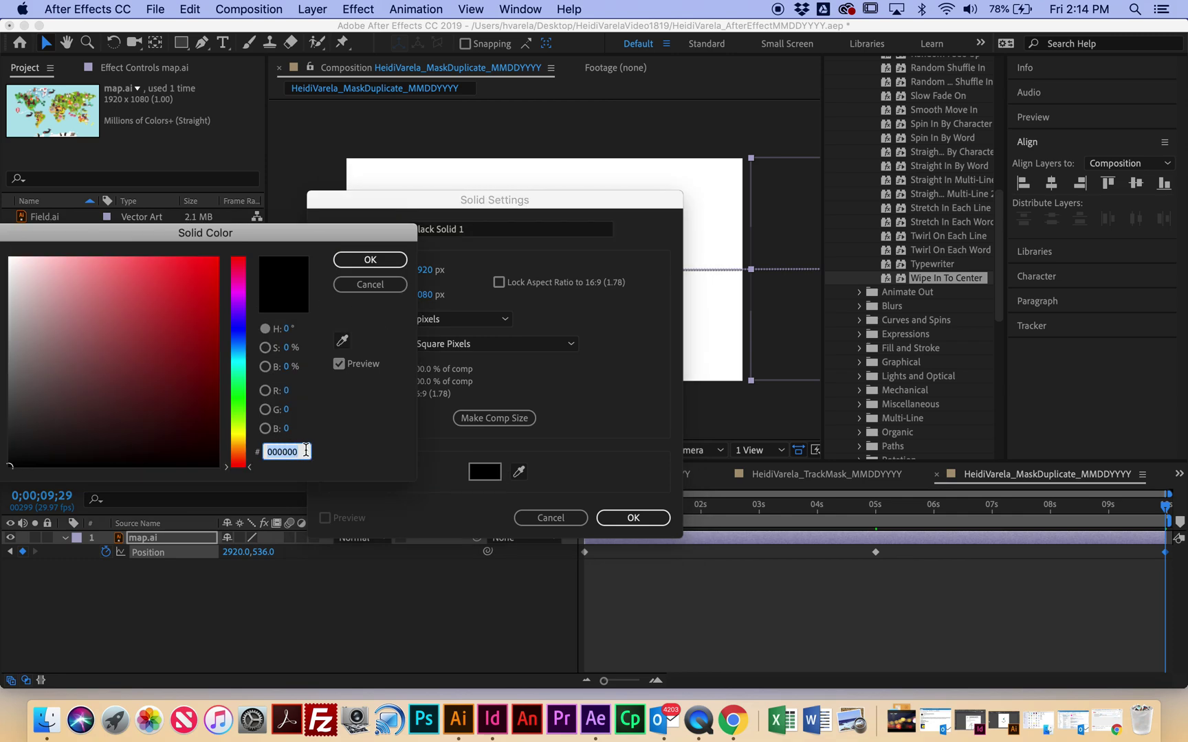
text(BDA)
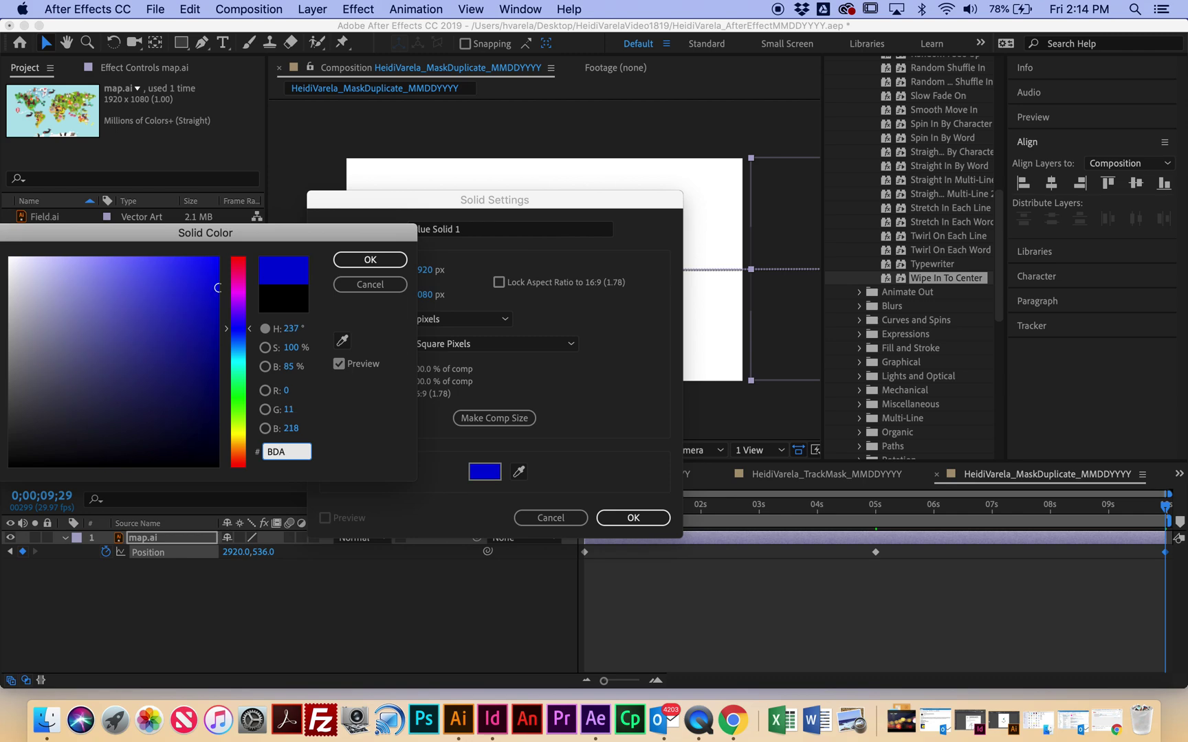
text(17B)
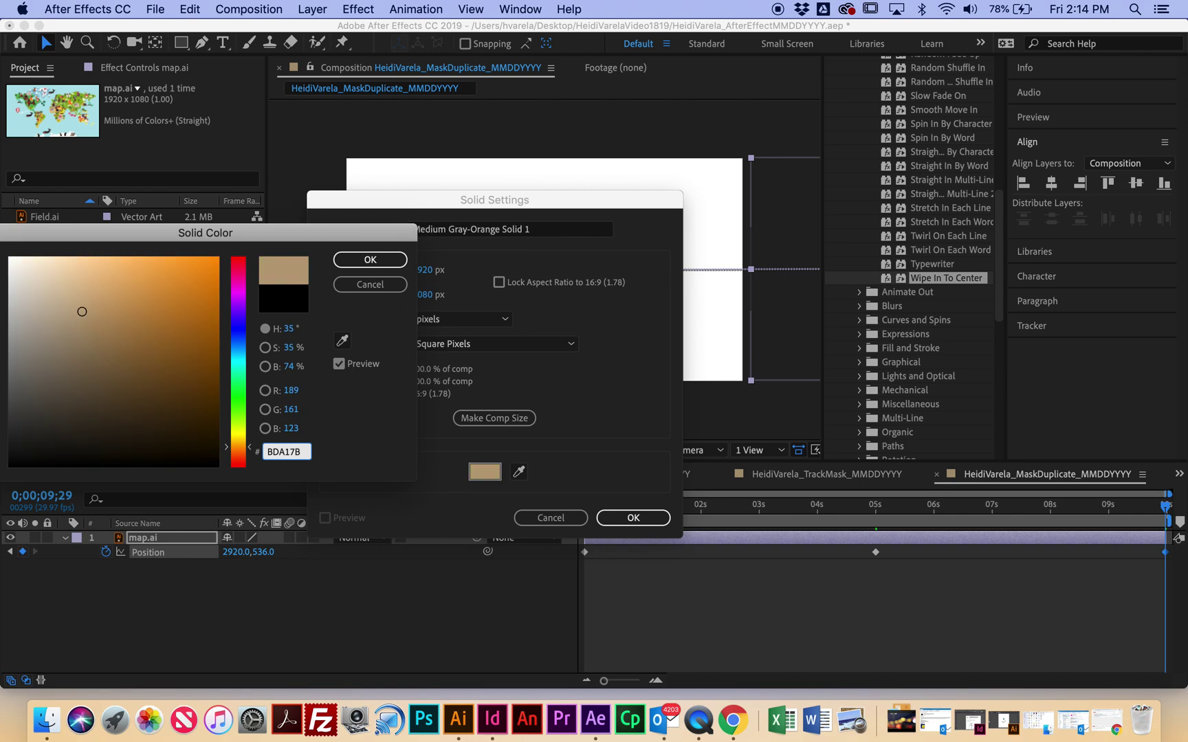
click(365, 265)
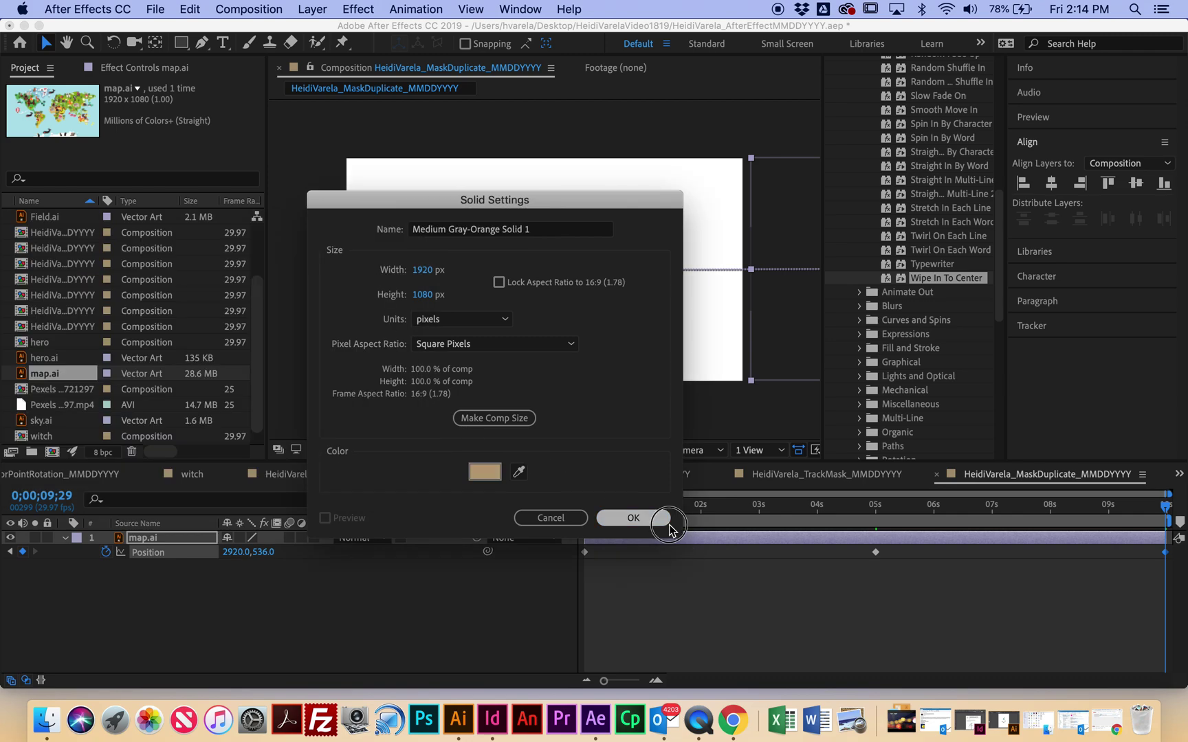
click(639, 519)
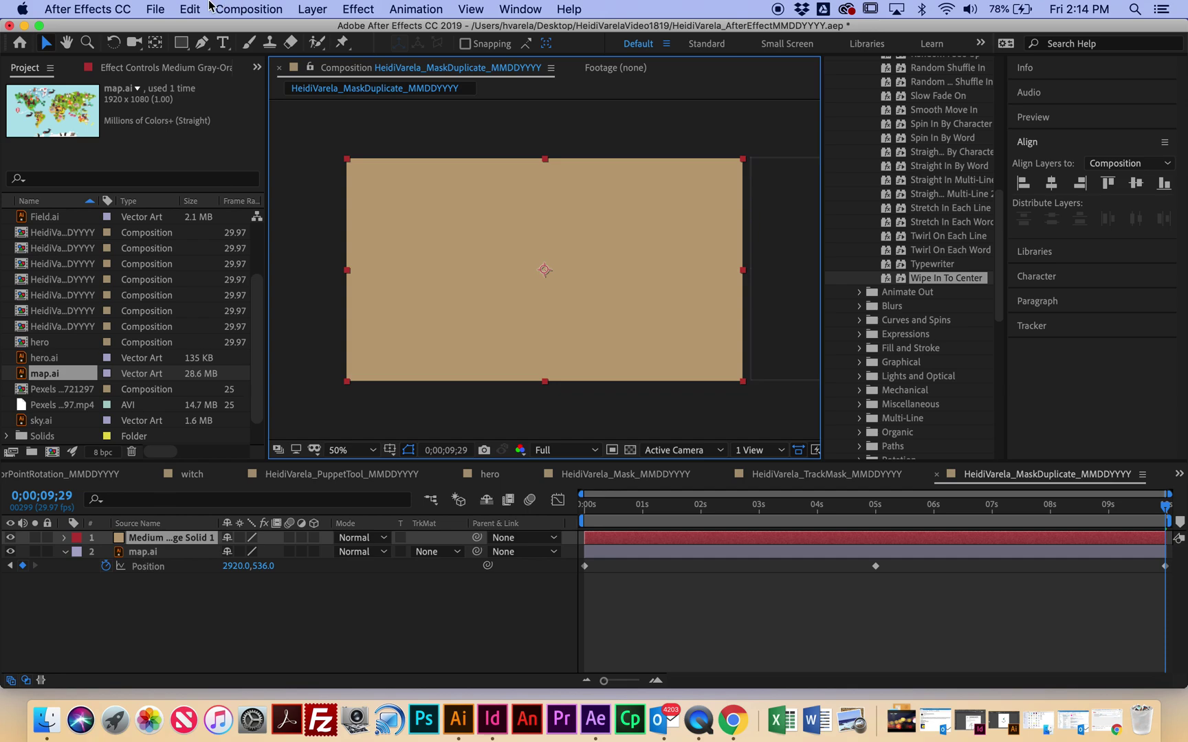
Draw a circular mask with the Ellipse tool on the tan solid, nearly full frame height and roughly centred.
drag(181, 44, 254, 77)
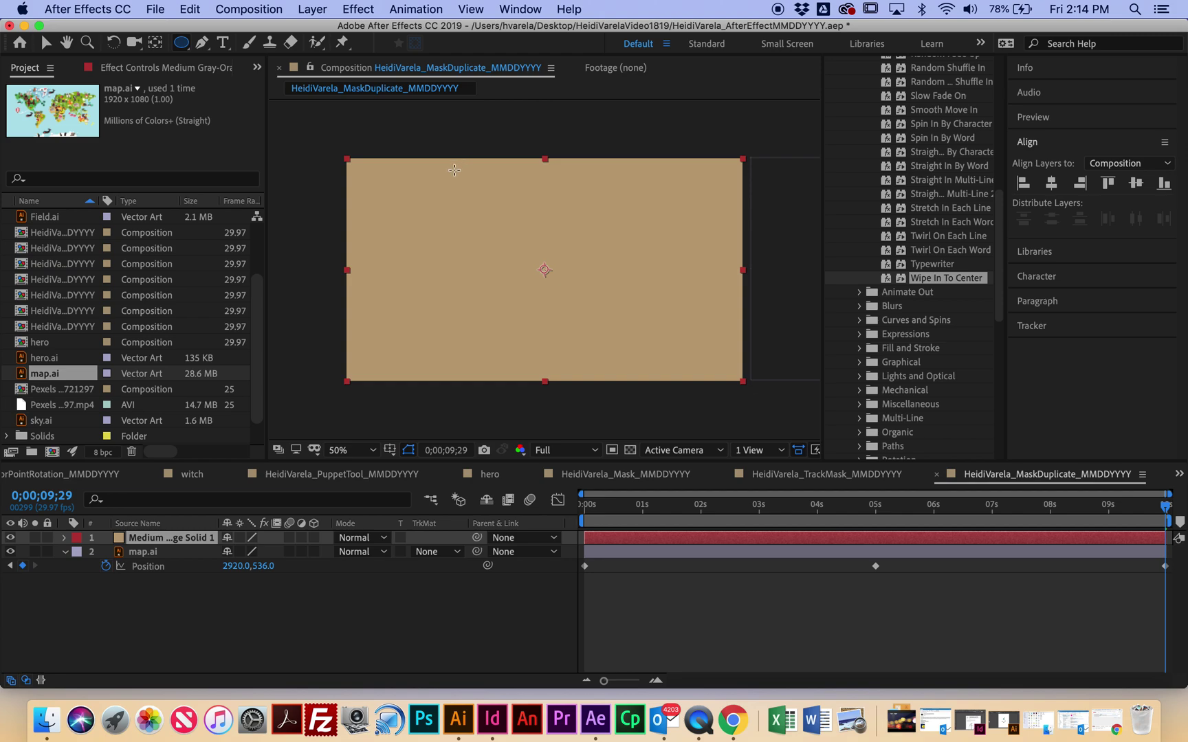
drag(455, 169, 662, 319)
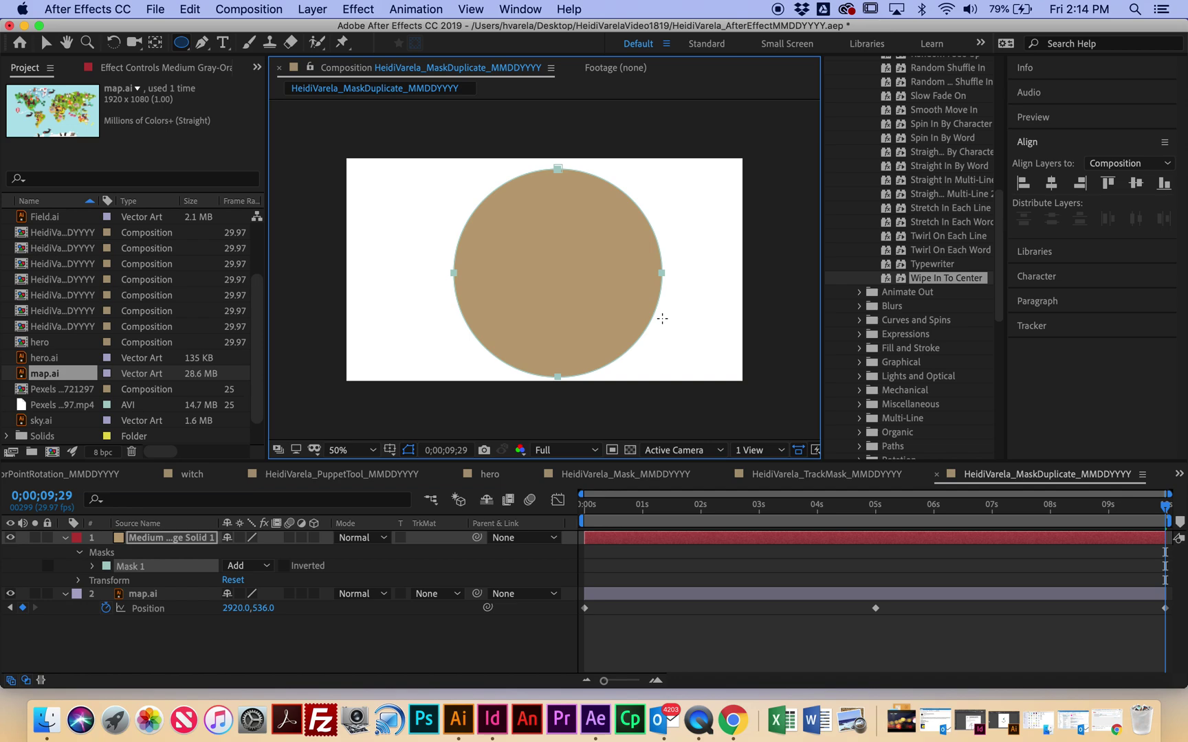
key(super+z)
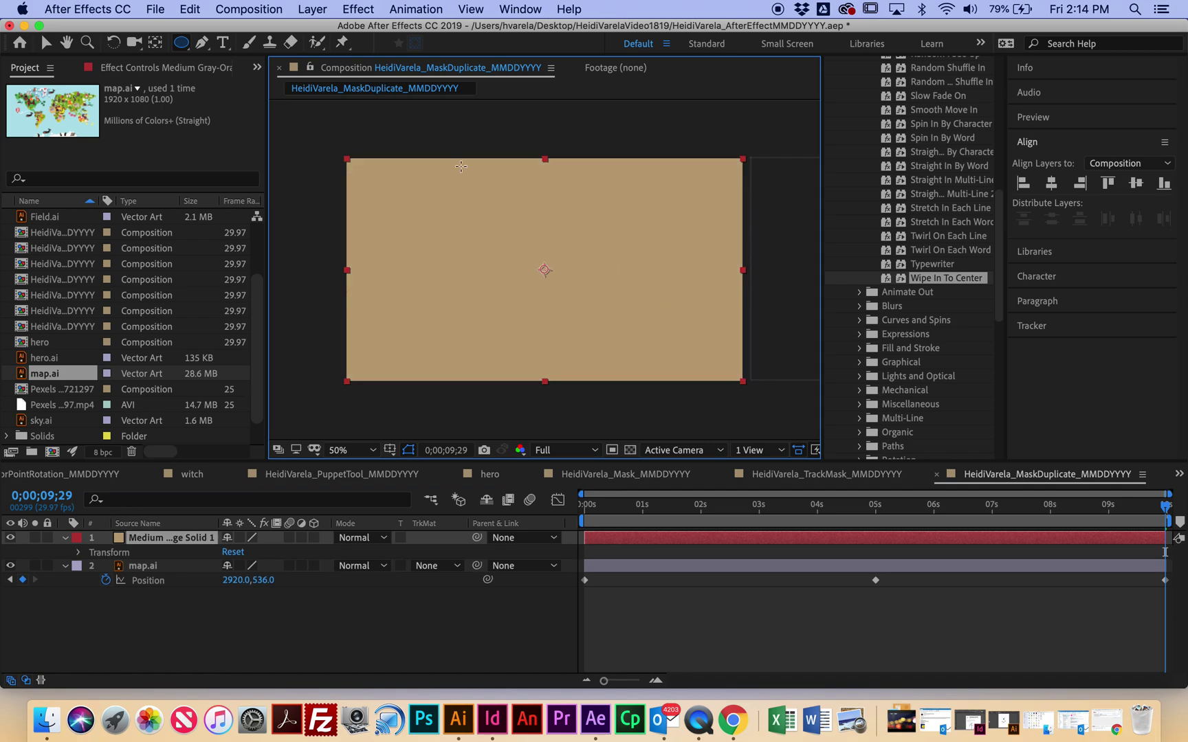
drag(461, 166, 669, 359)
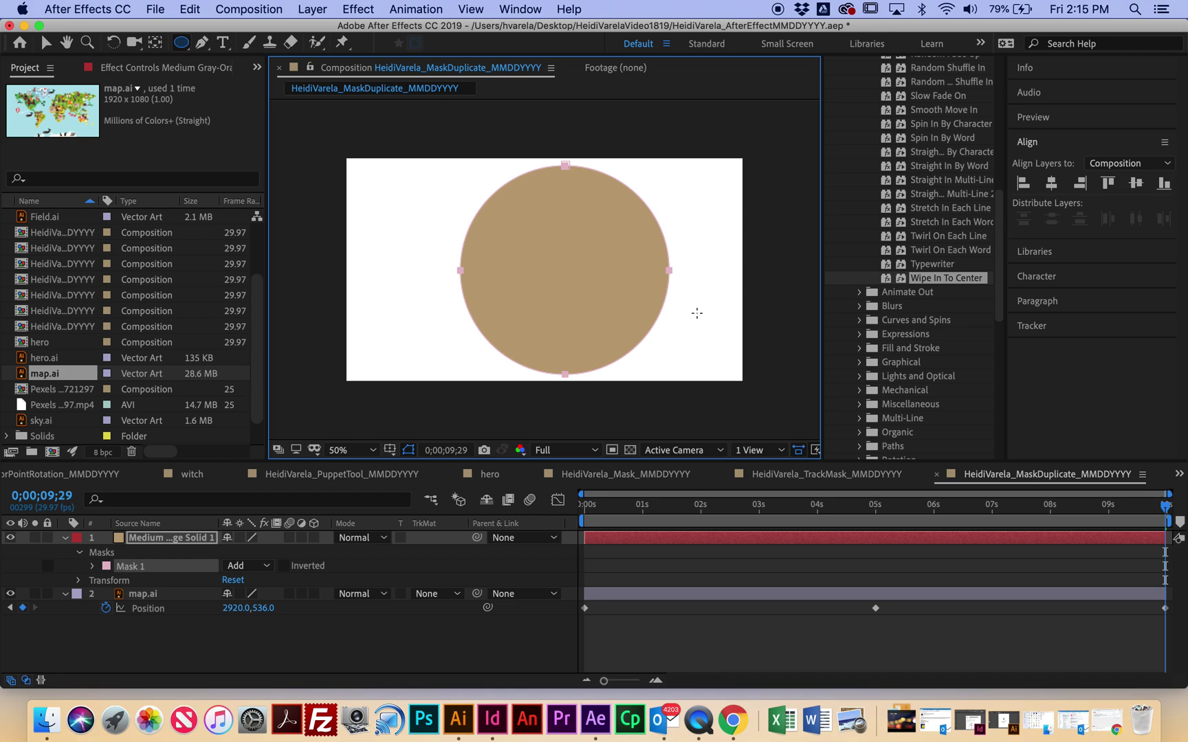
key(super+z)
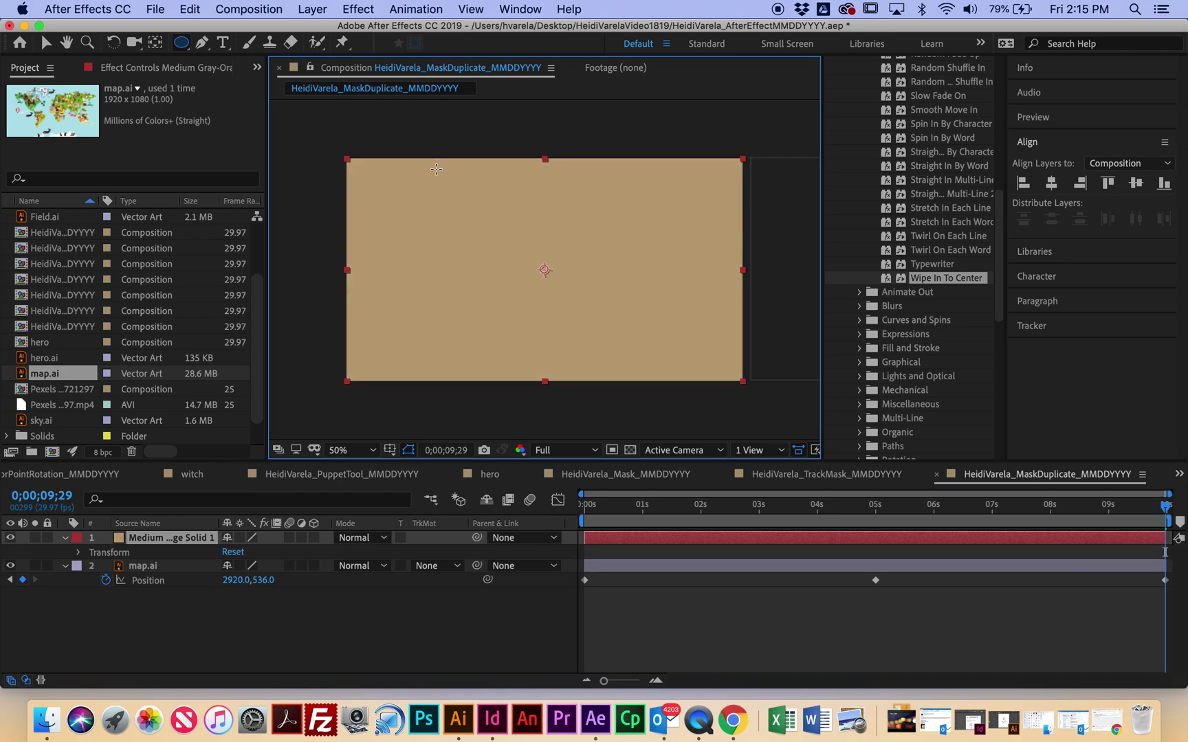
drag(435, 166, 646, 264)
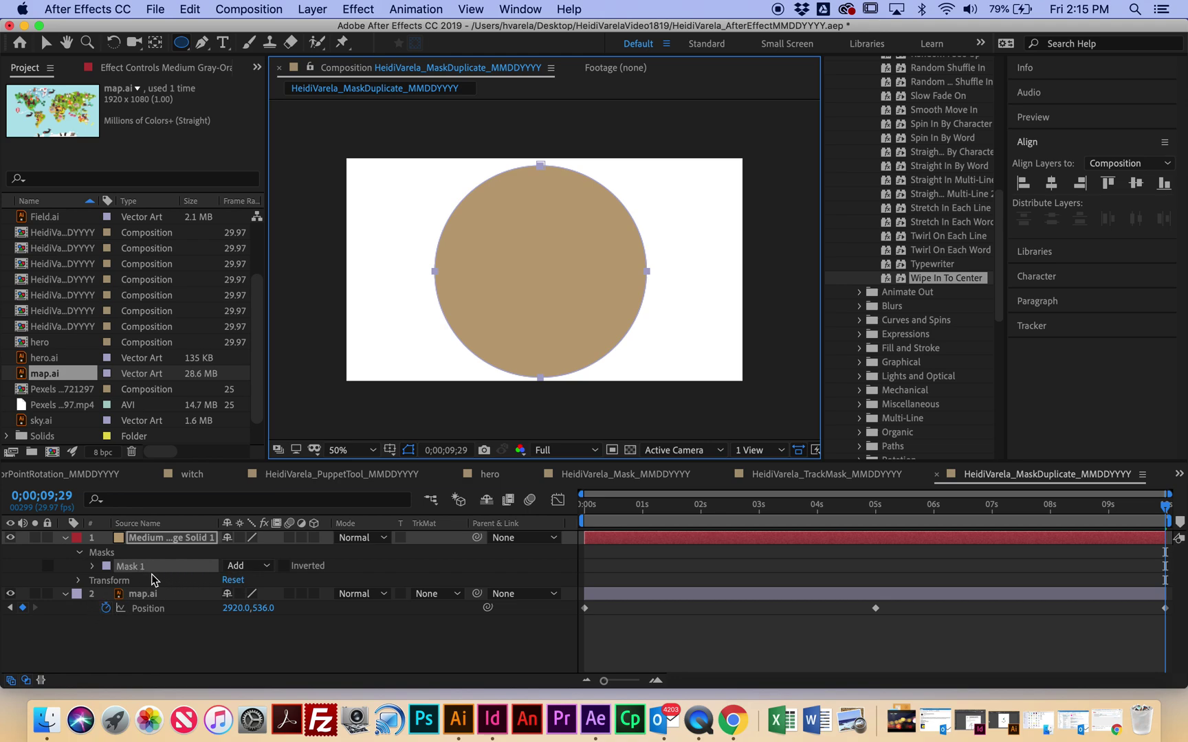
Set the mode of the solid's circular mask to Subtract.
click(93, 567)
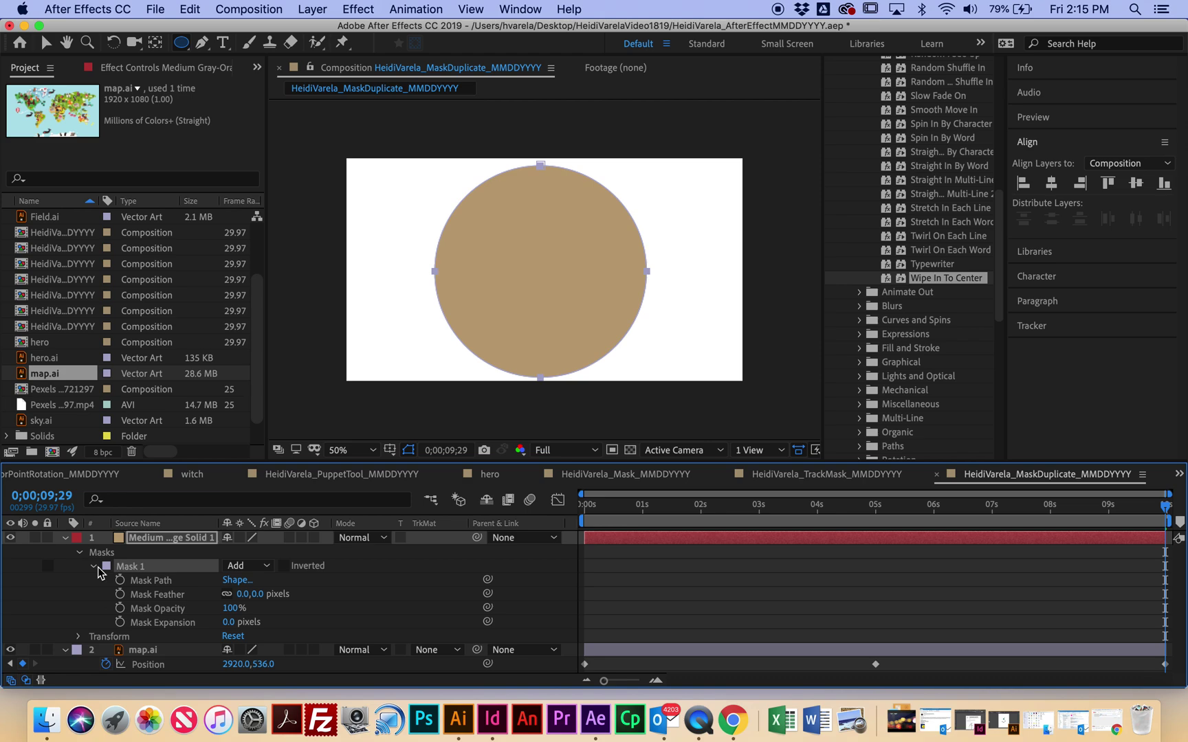
click(265, 565)
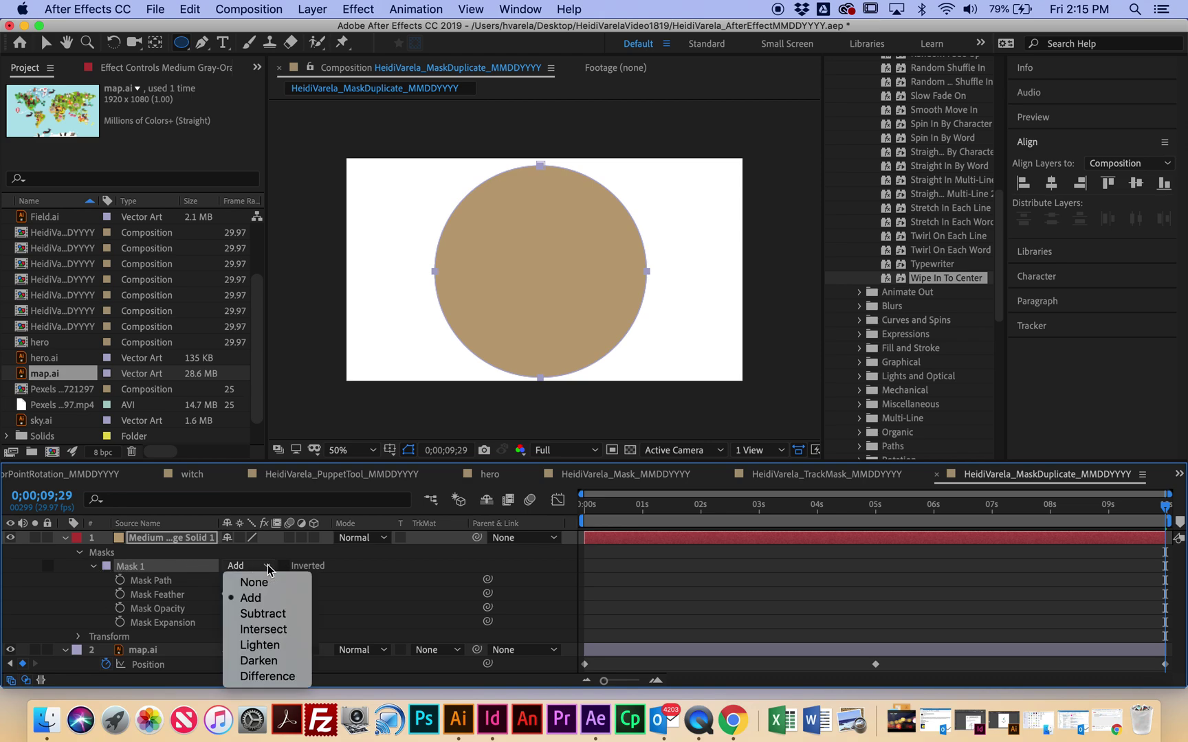
click(273, 620)
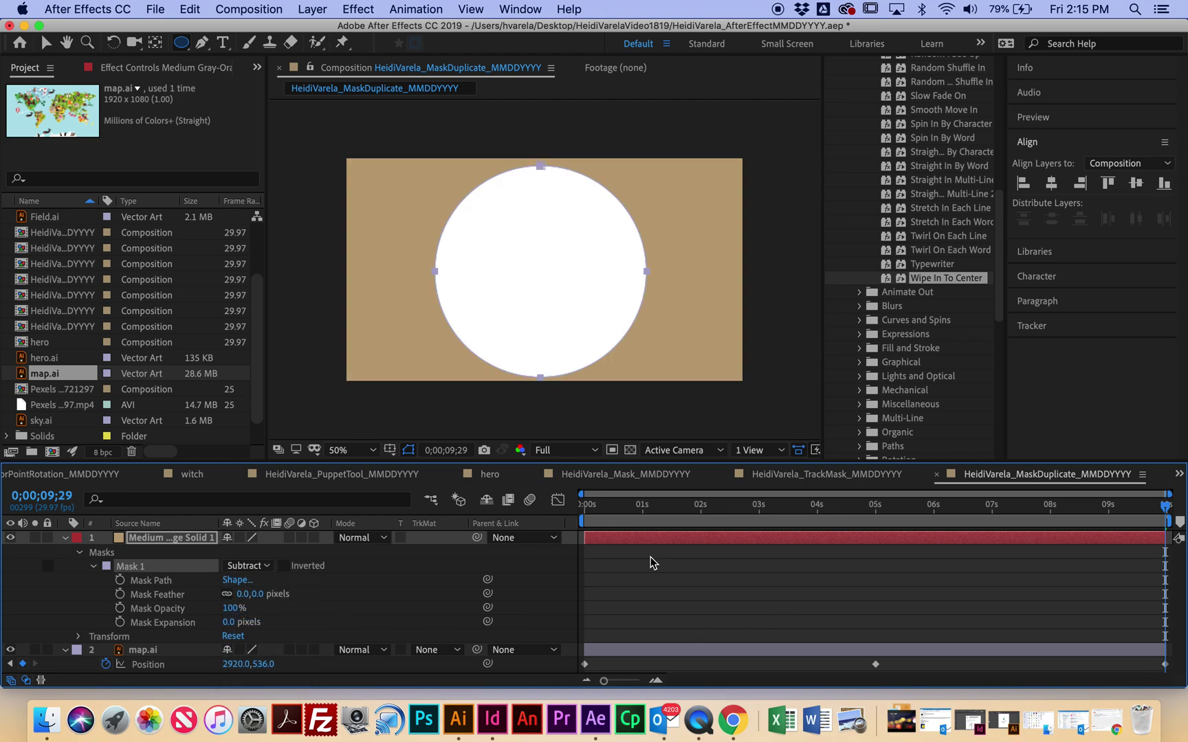
Preview the map animation through the circular opening from 0 seconds.
click(596, 512)
drag(596, 512, 561, 516)
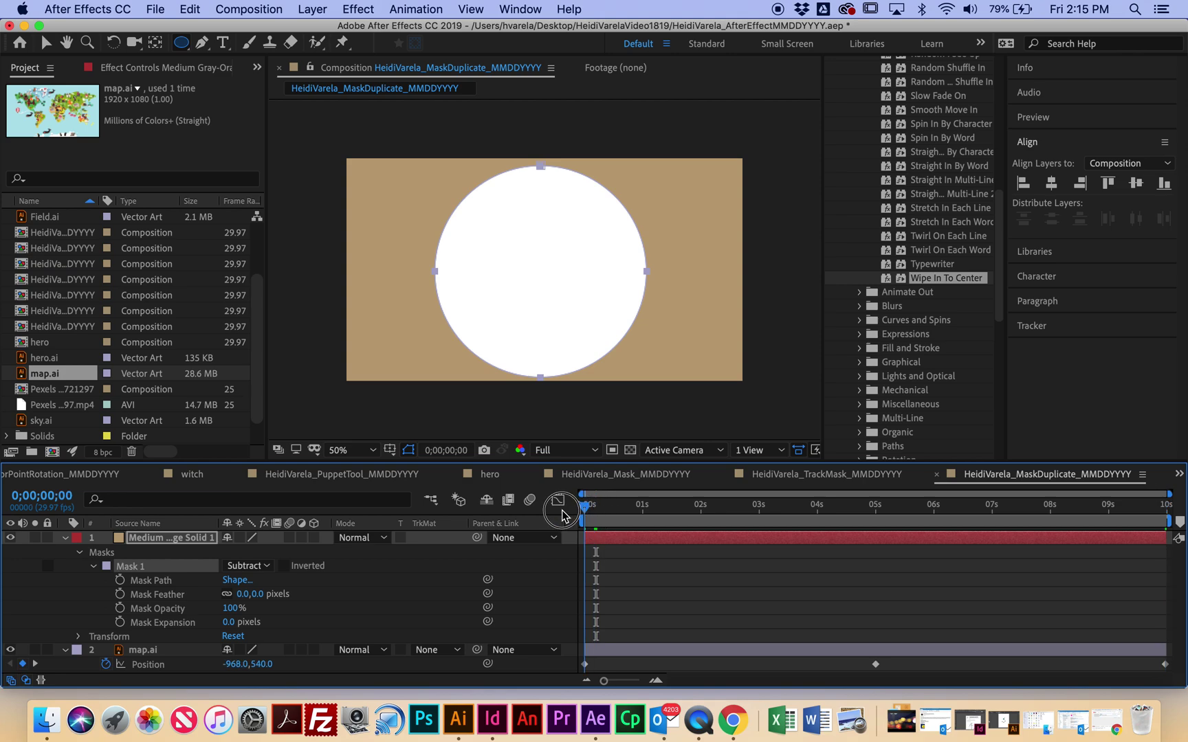
key(space)
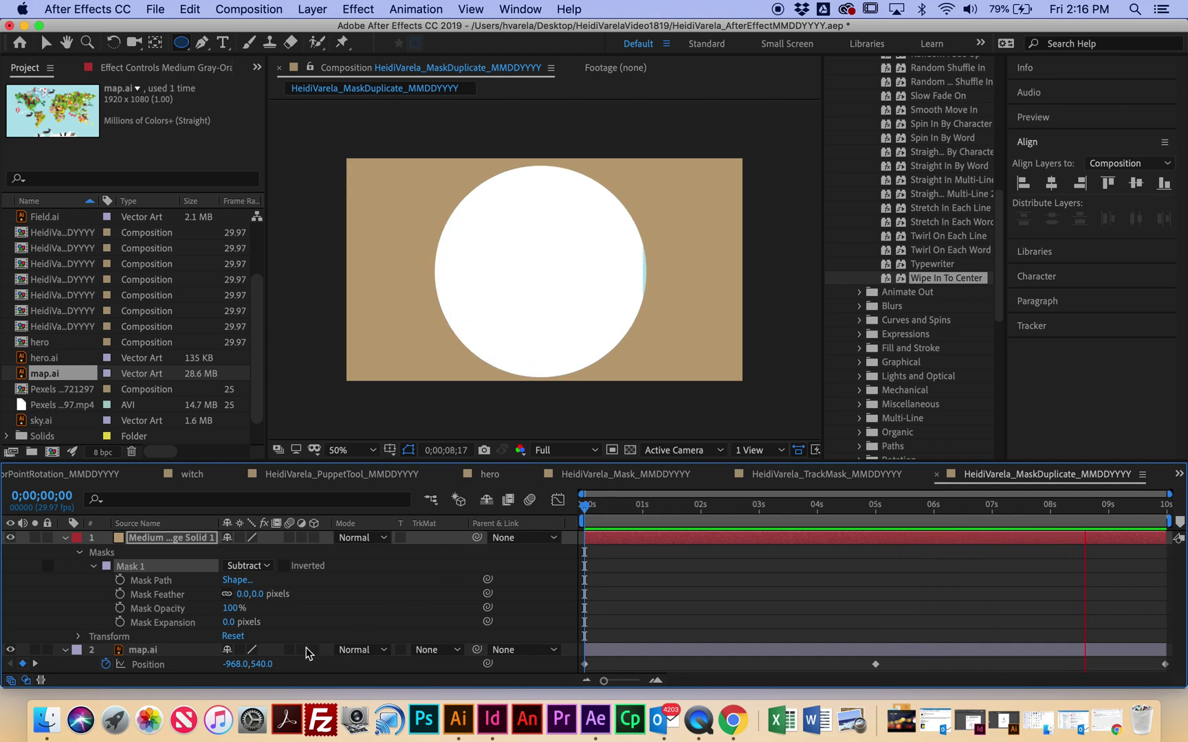
key(space)
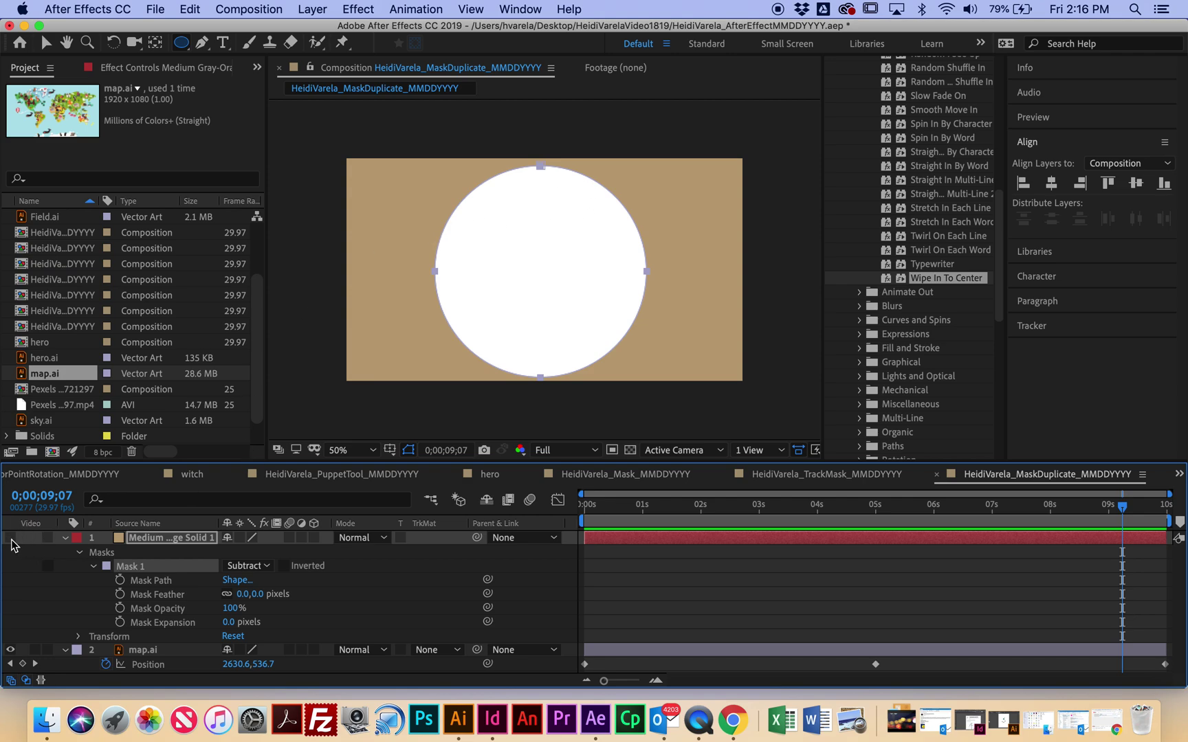
Hide and collapse the tan solid layer, and duplicate the map.ai layer twice.
click(11, 537)
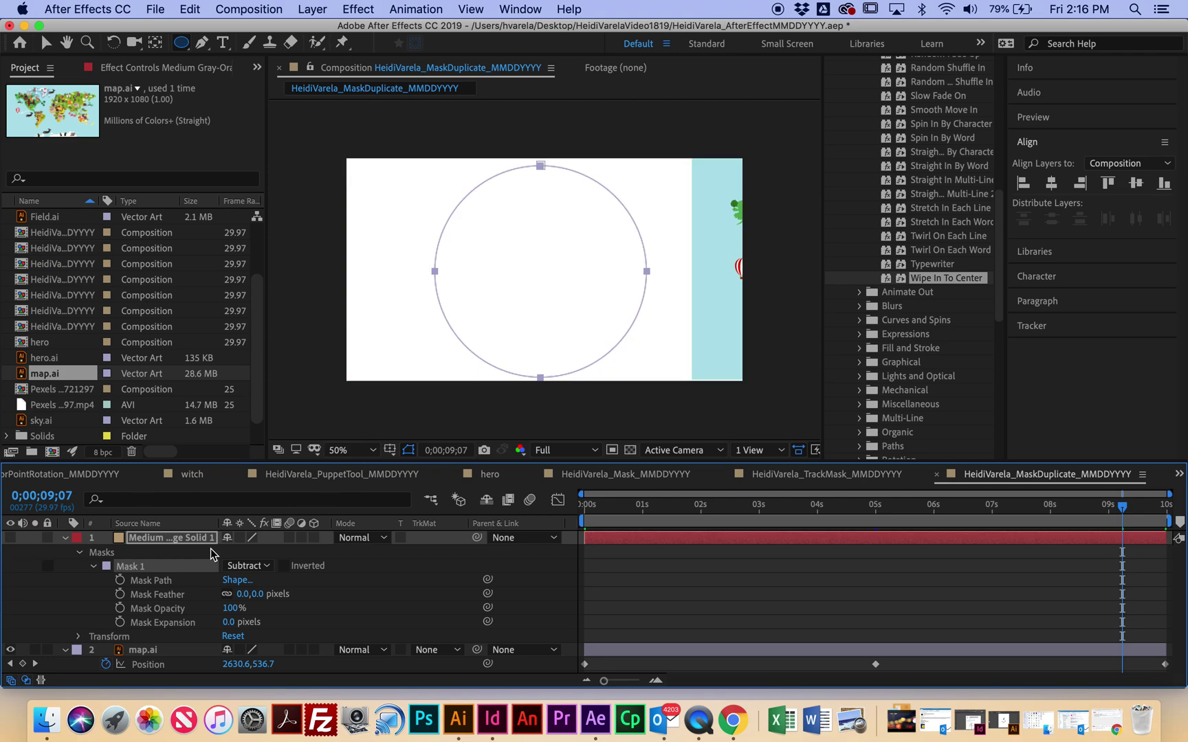
click(64, 539)
click(142, 553)
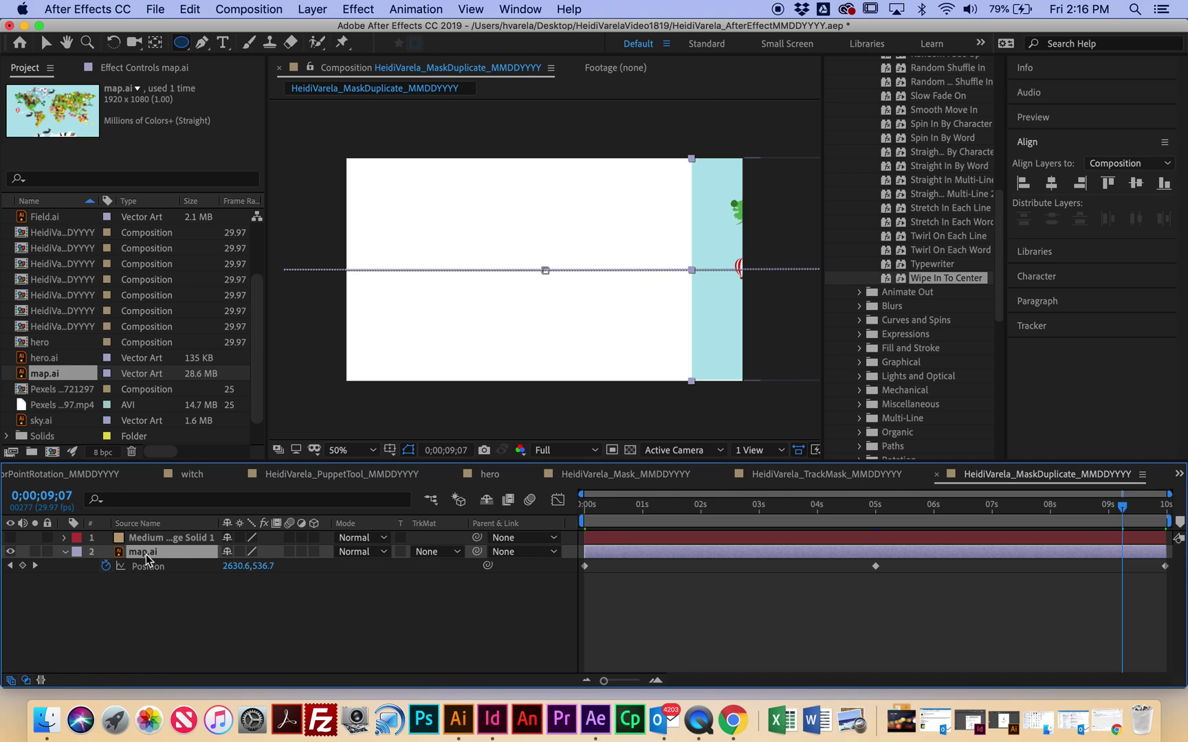
key(super+d)
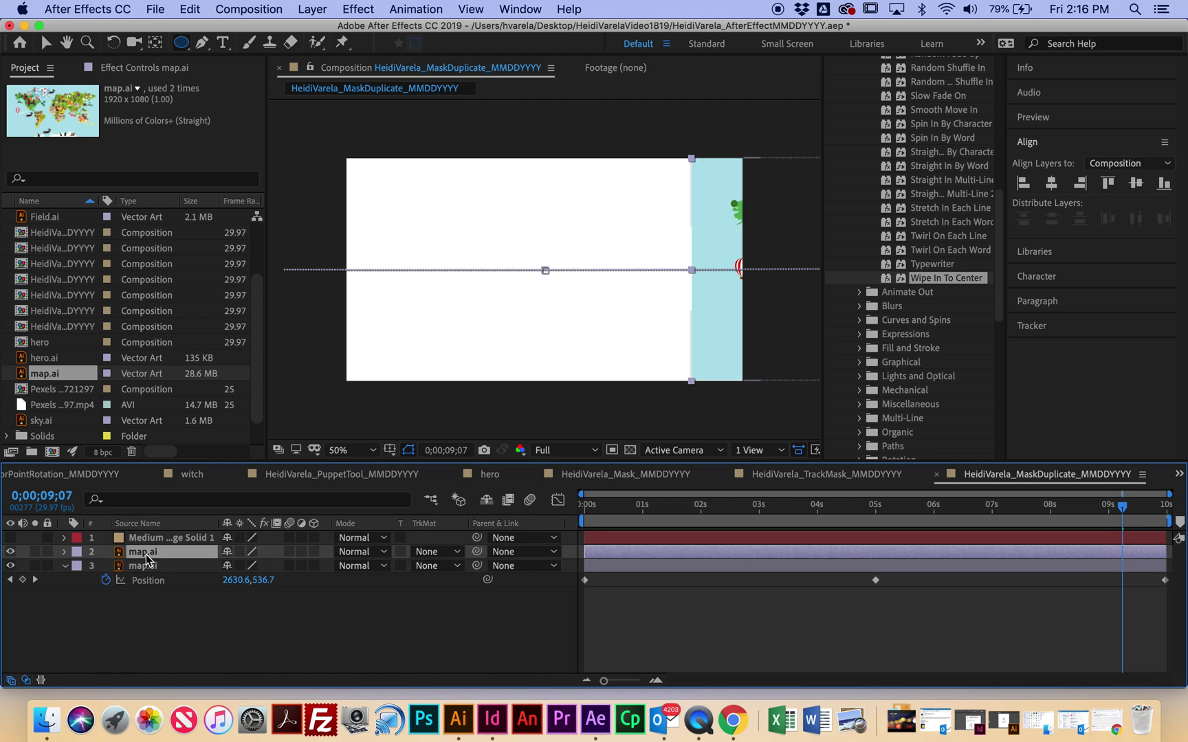
key(super+d)
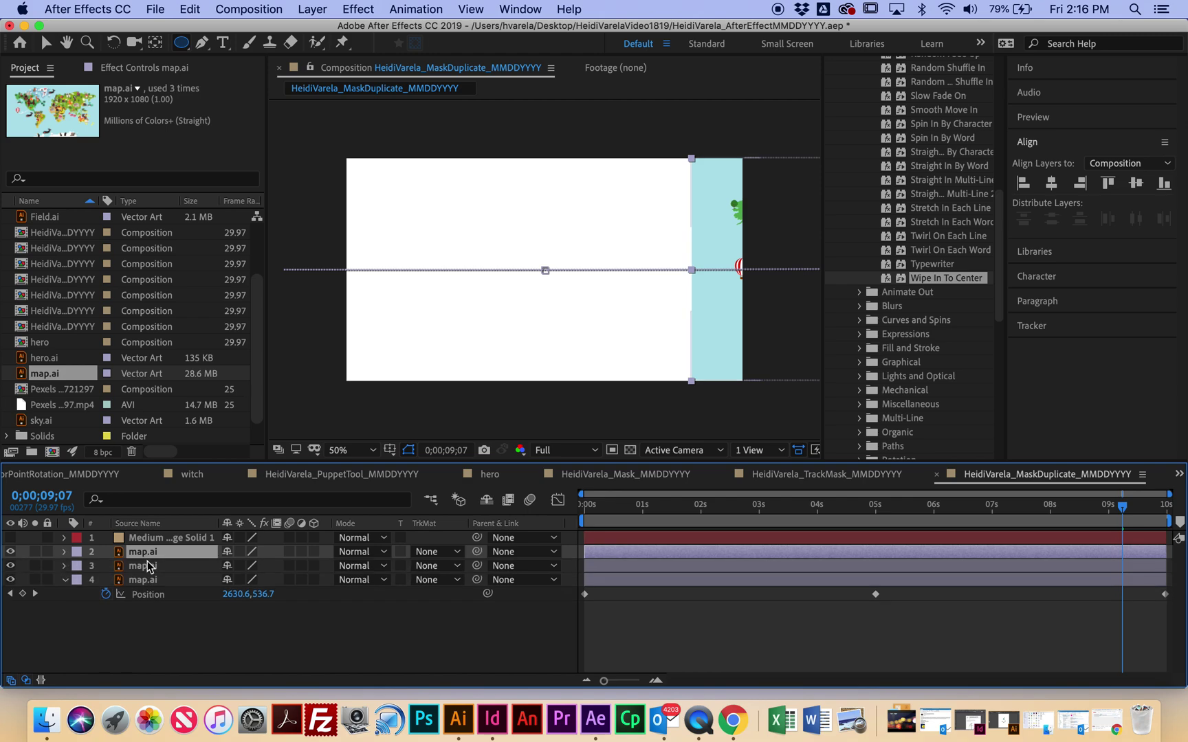
Remove all Position keyframes from the middle map.ai layer and return to 0 seconds.
click(146, 567)
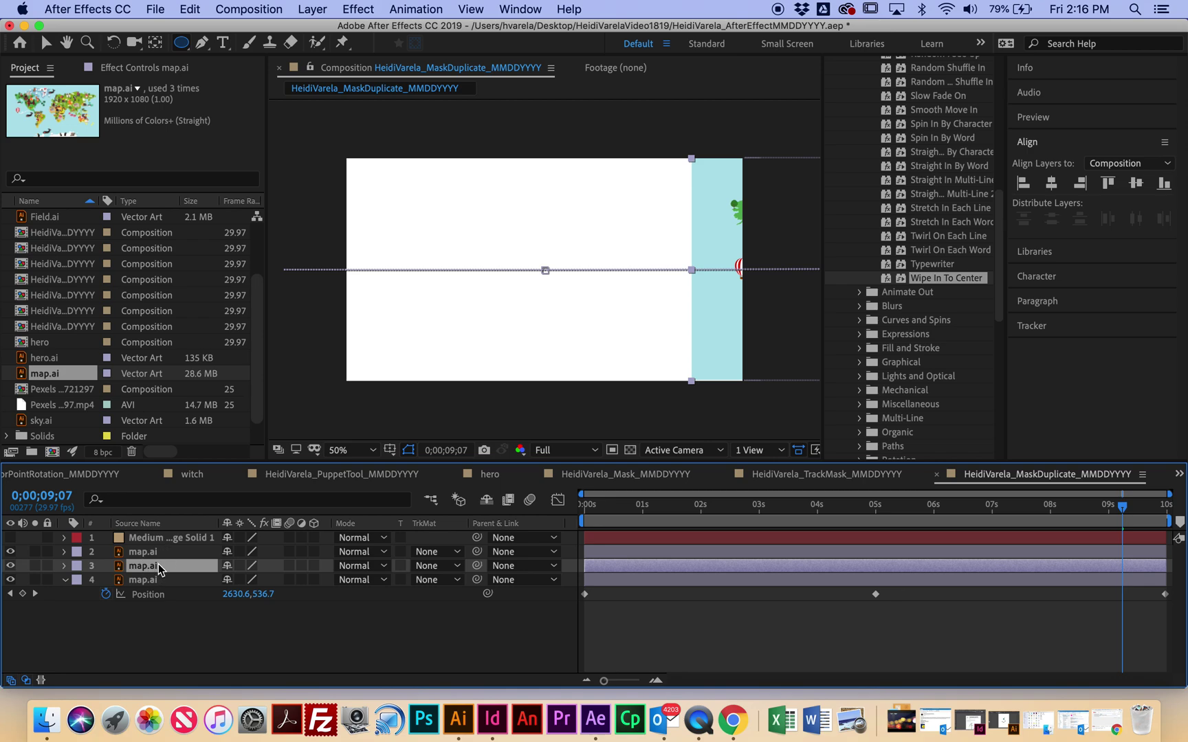
key(p)
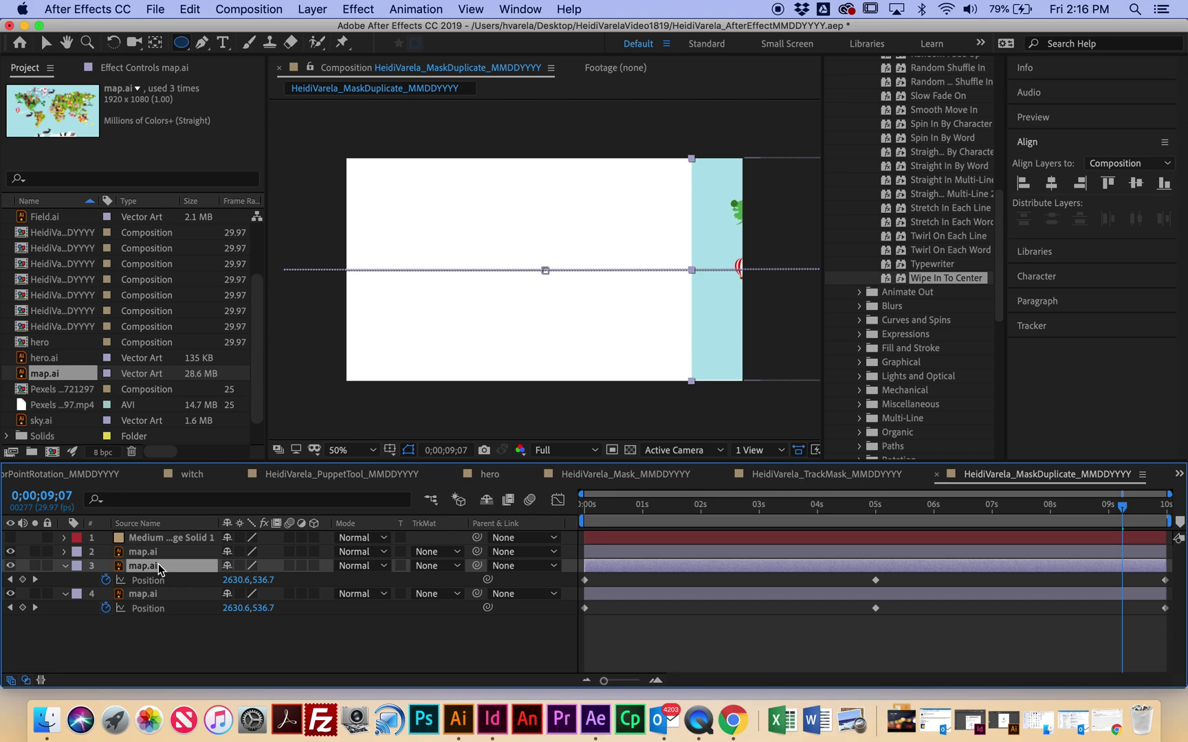
click(106, 582)
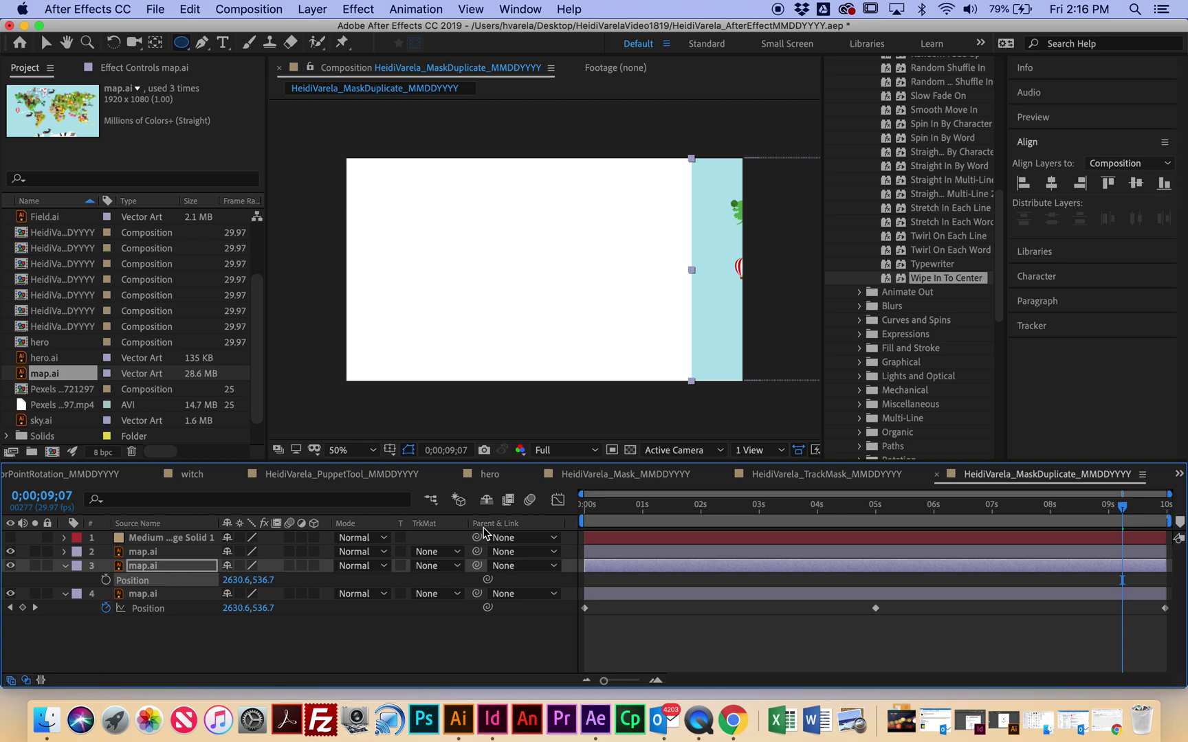
drag(1126, 512, 562, 493)
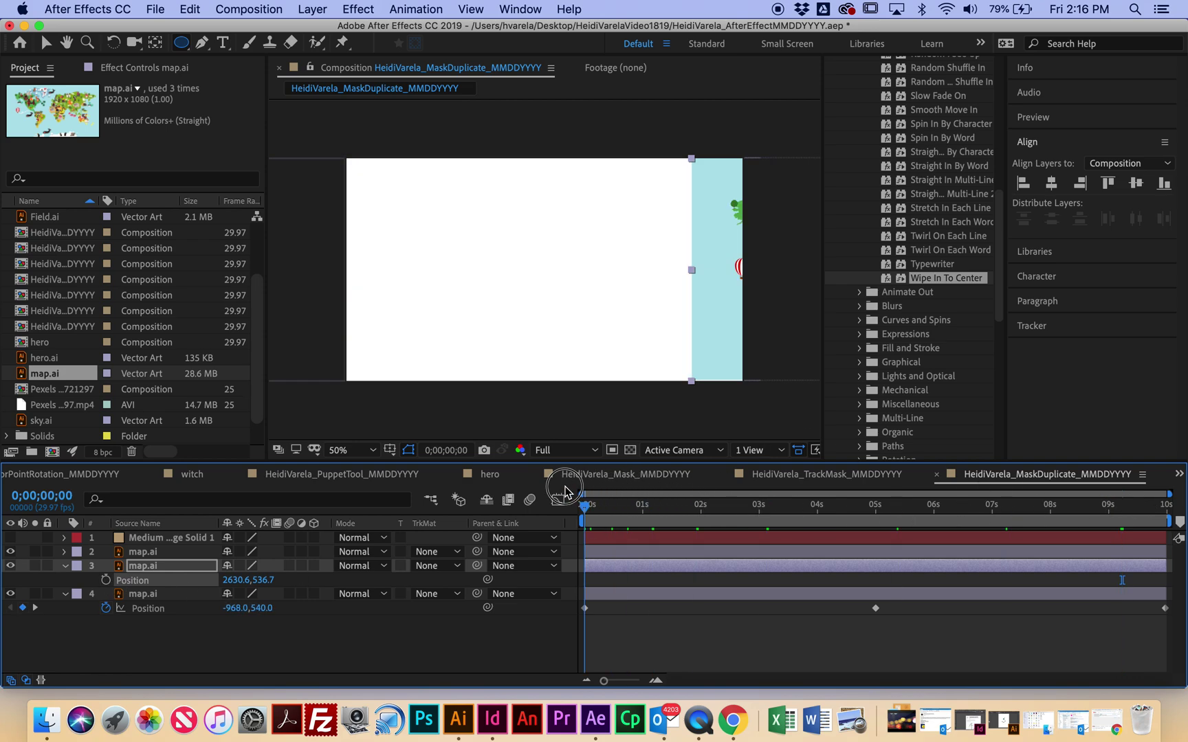
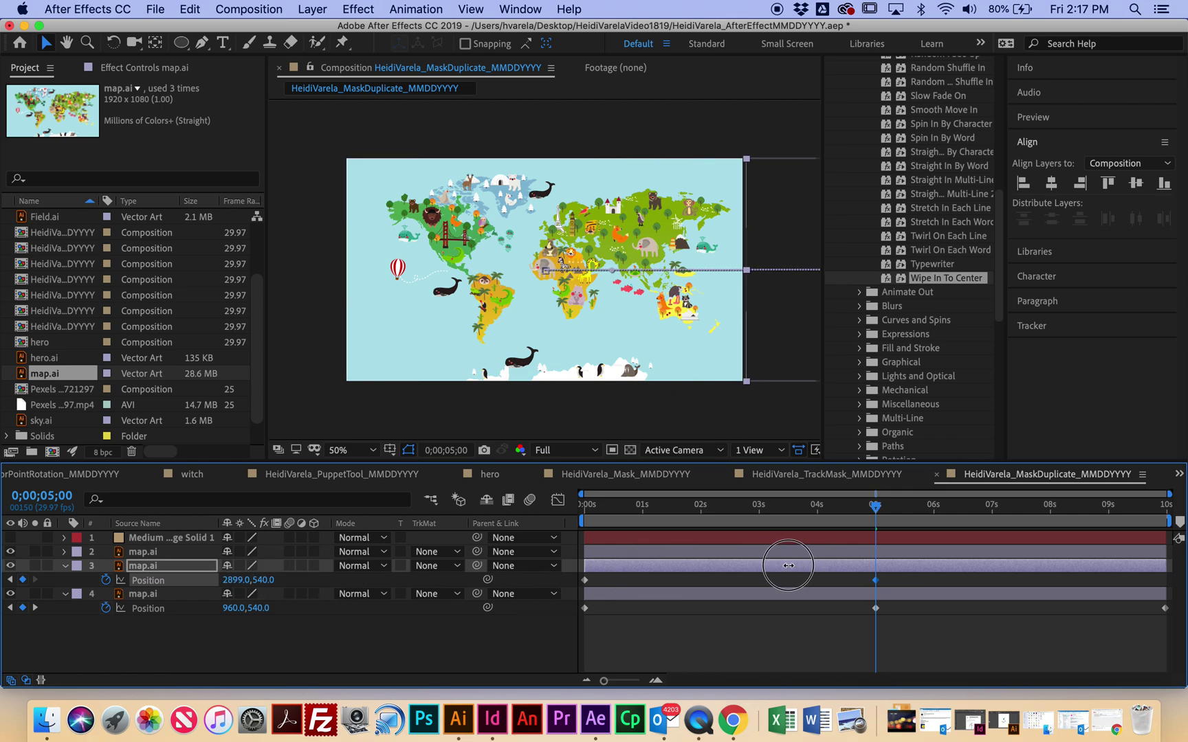
Return to 0 seconds, collapse the middle map layer and remove all Position keyframes from the top map.ai layer.
drag(877, 516, 22, 523)
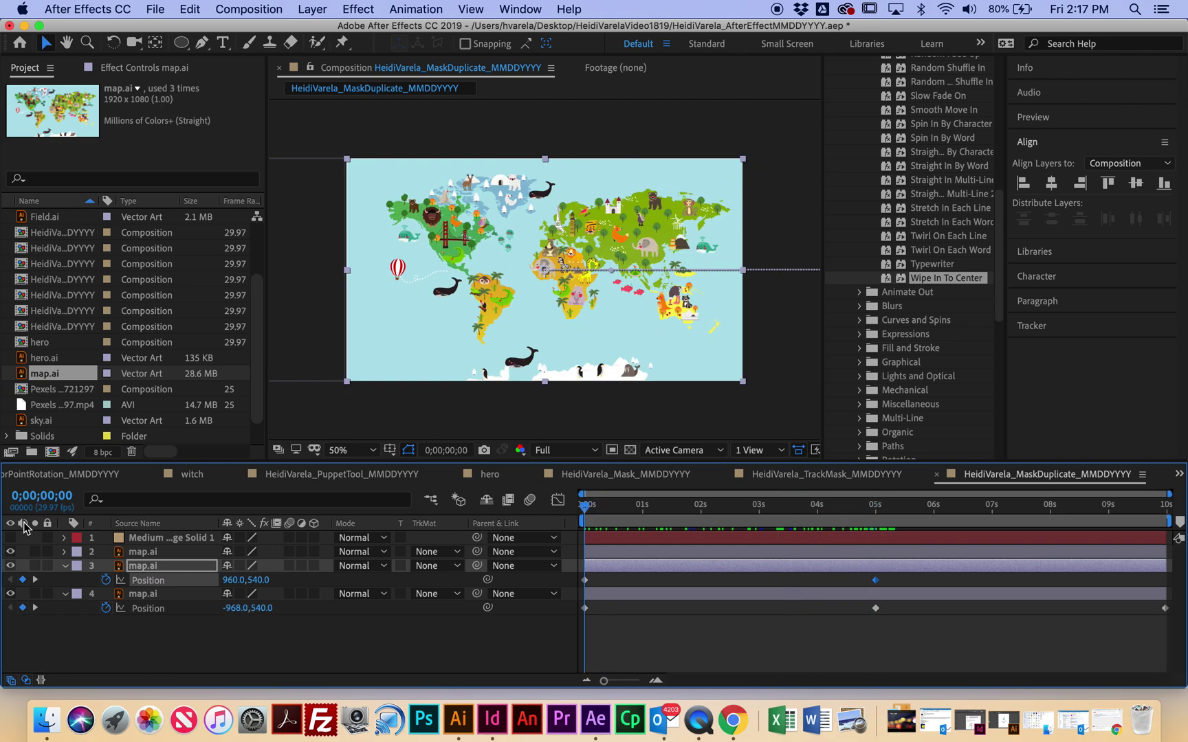
click(143, 553)
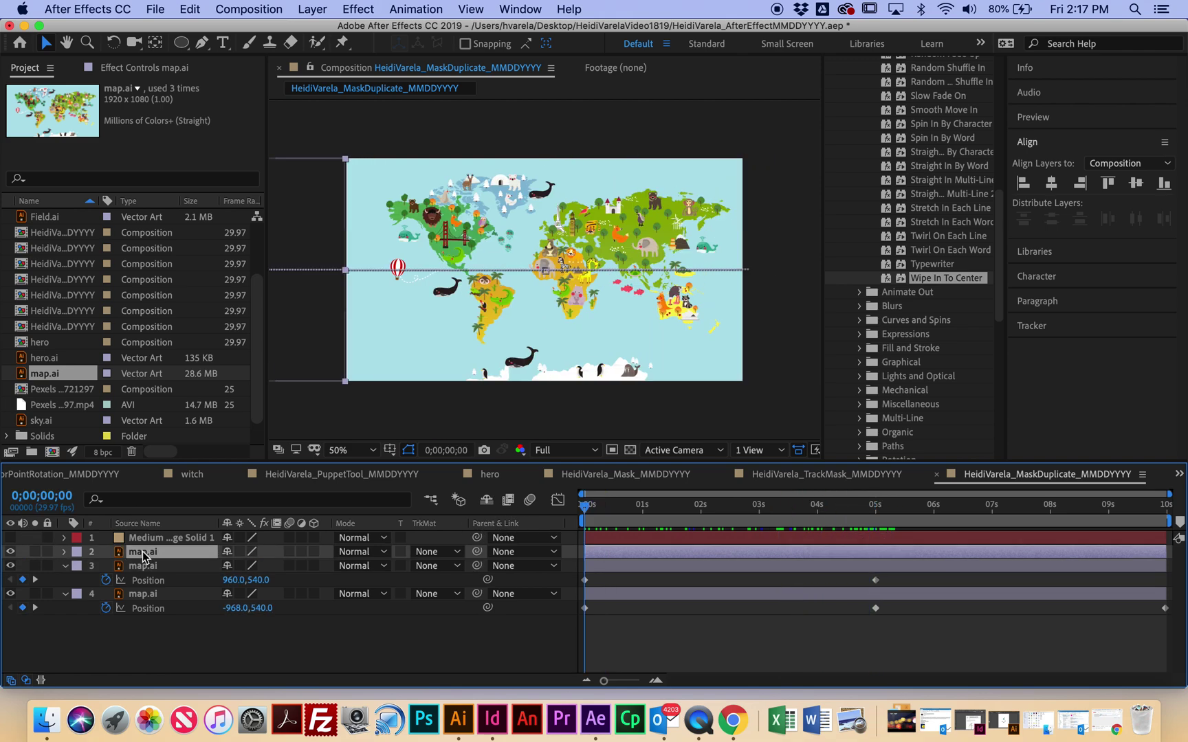
click(64, 566)
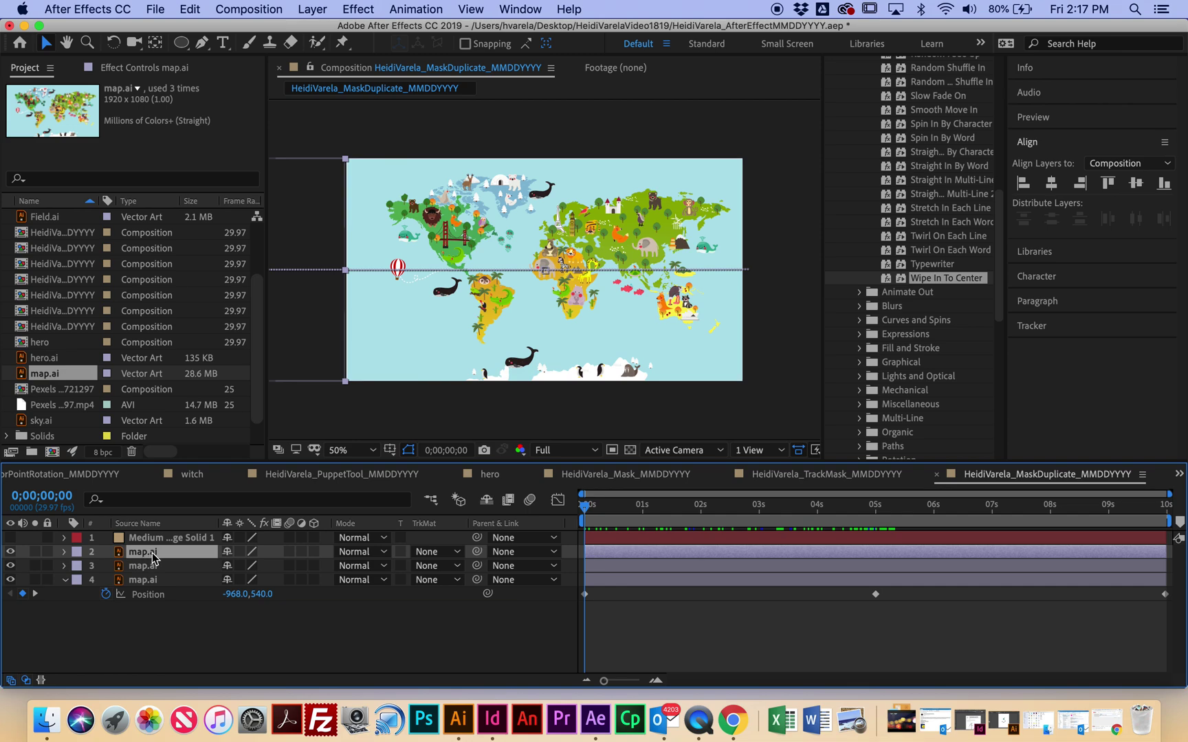
key(p)
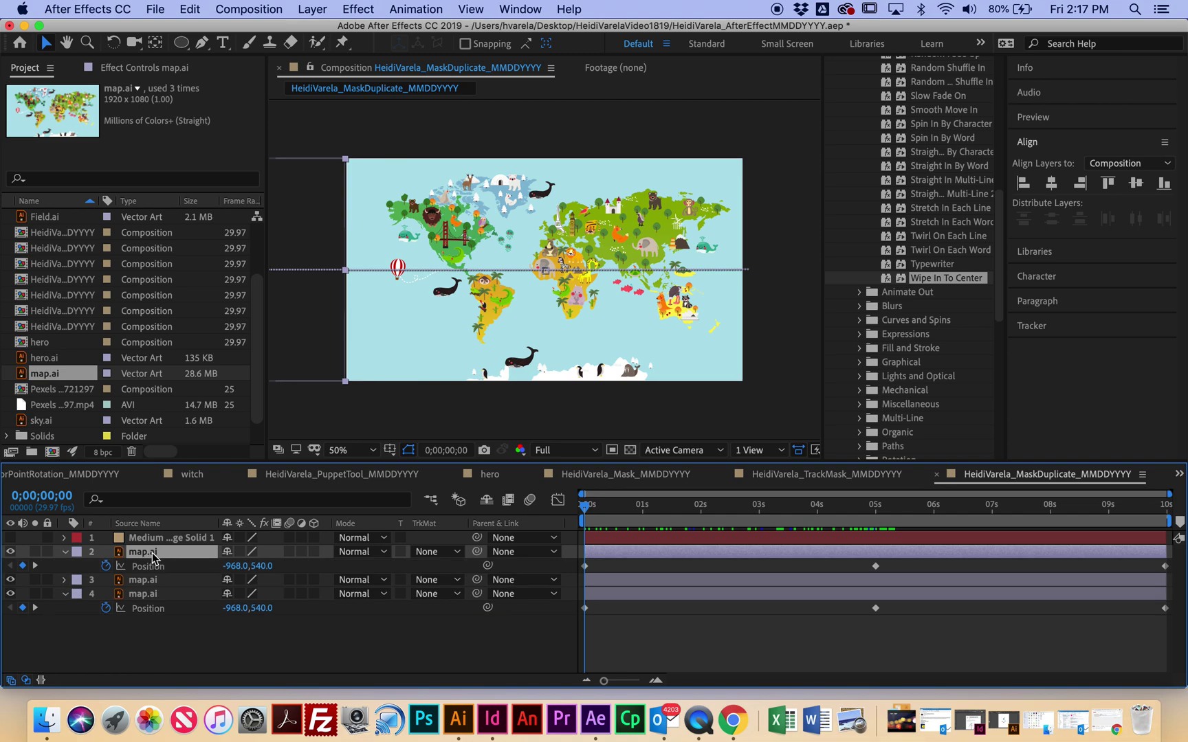
click(106, 566)
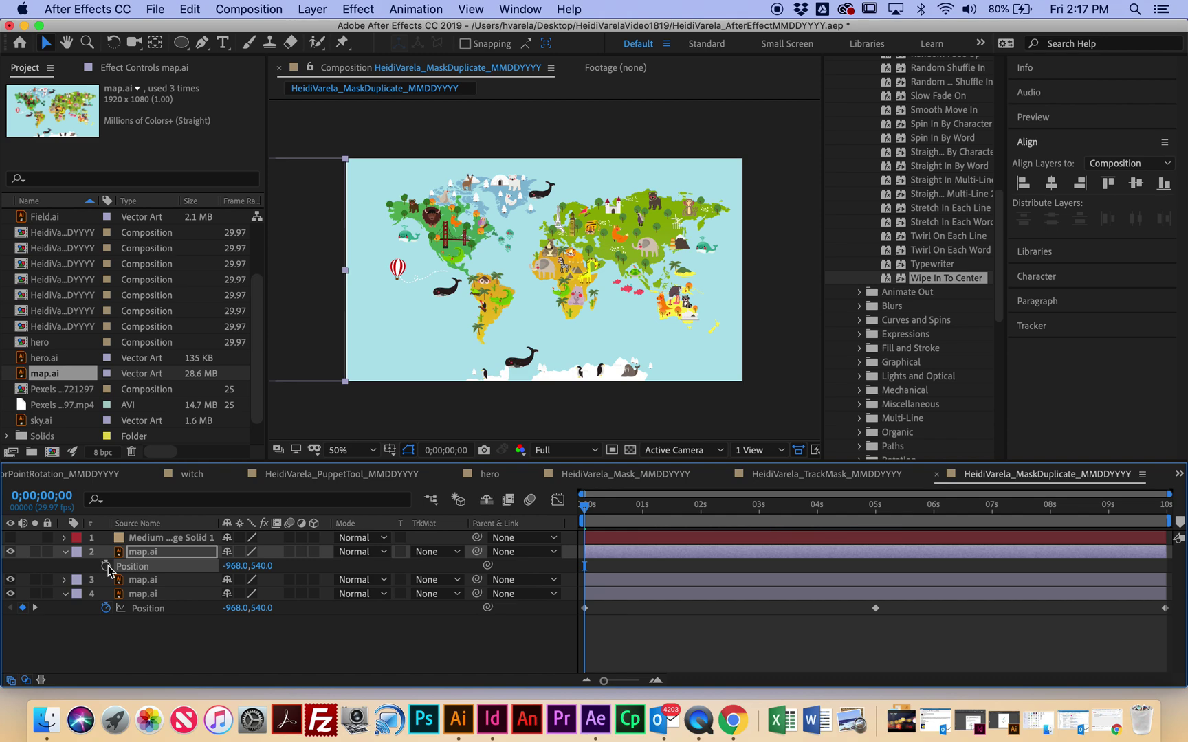
Hide the two lower map layers and keyframe the top map's Position at 0 seconds just beyond the frame's left edge, at -967, 540.
click(106, 566)
mouse_move(237, 566)
mouse_down()
mouse_move(39, 550)
mouse_move(224, 565)
mouse_up()
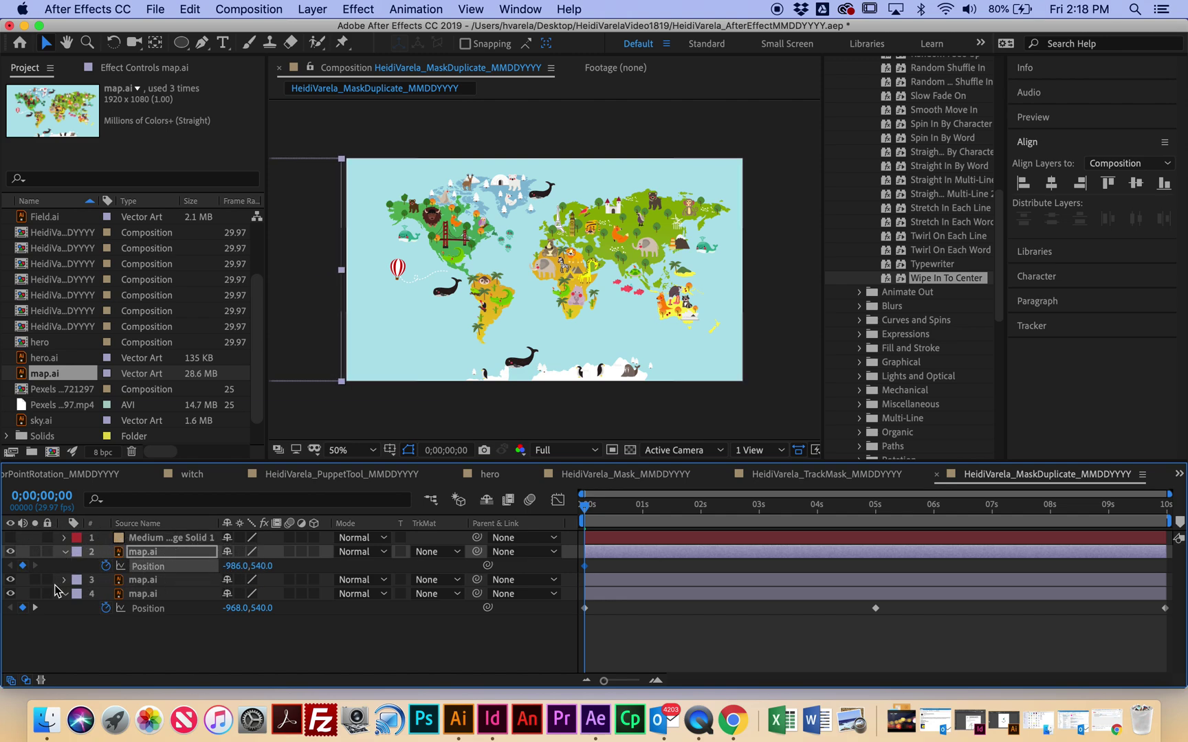
click(11, 579)
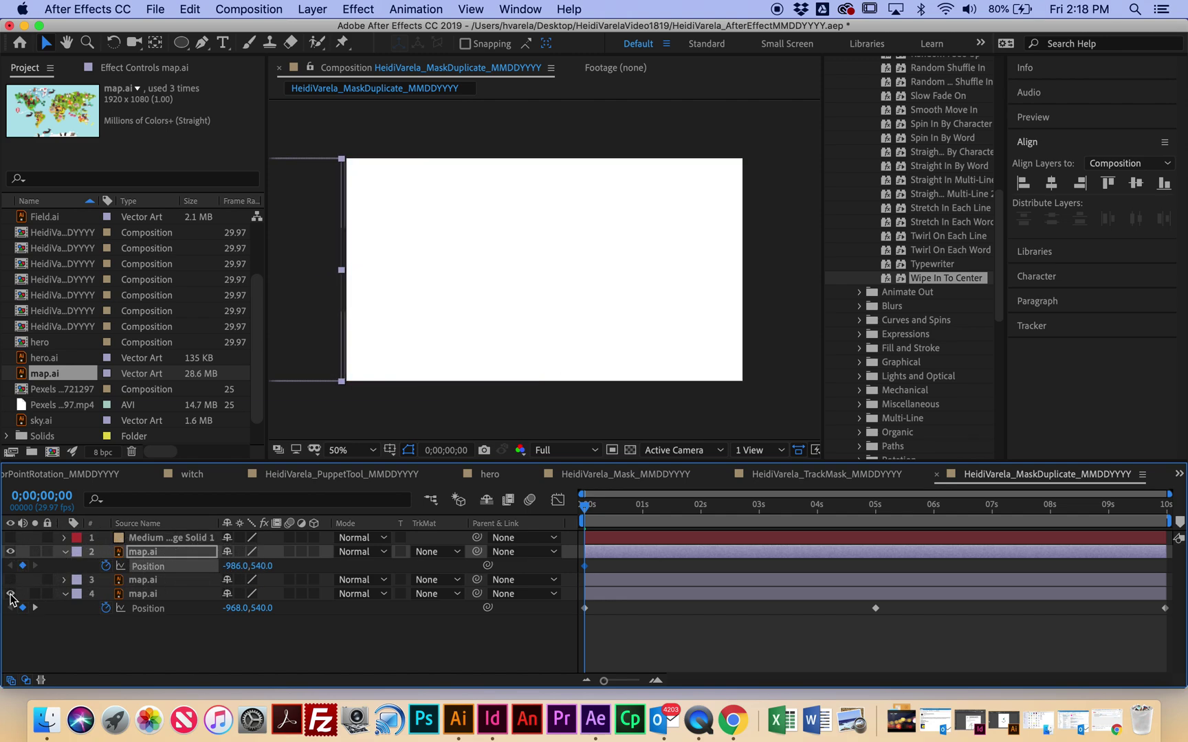
click(182, 553)
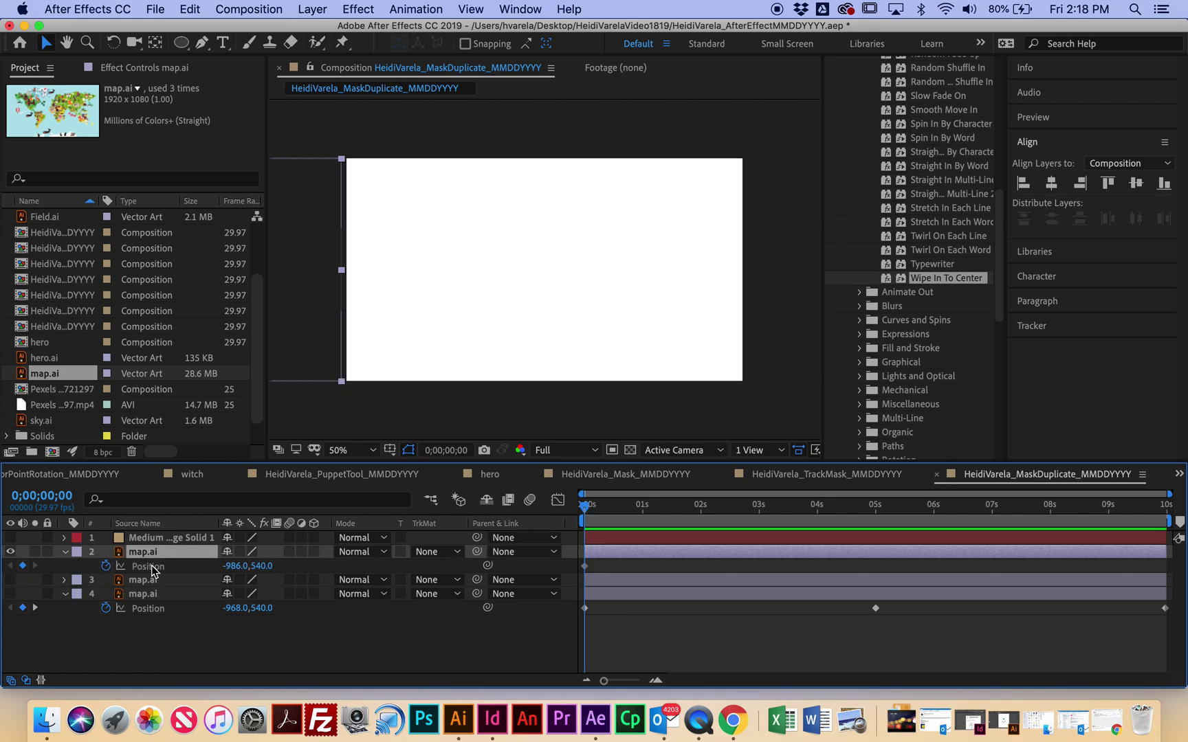
drag(234, 566, 250, 566)
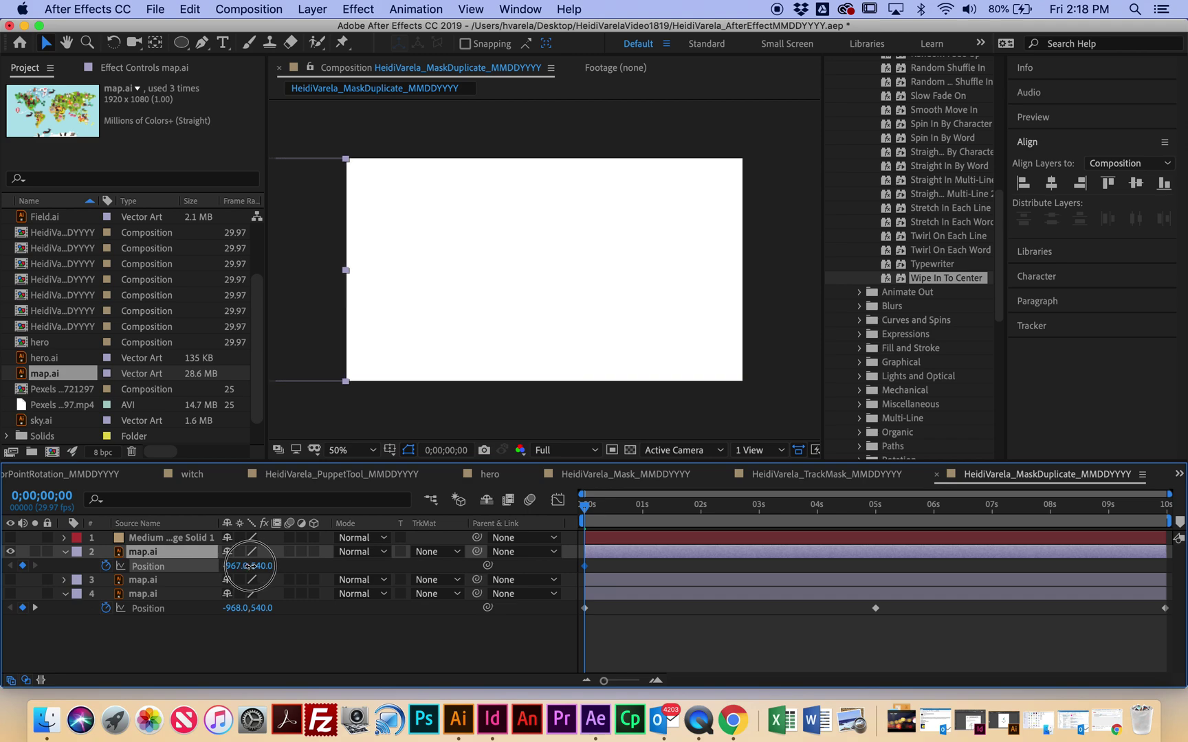
Keyframe the top map's Position at -967, 540 at 5 seconds, and at about 963, 540 in the frame at 0;00;09;29.
drag(585, 521, 882, 519)
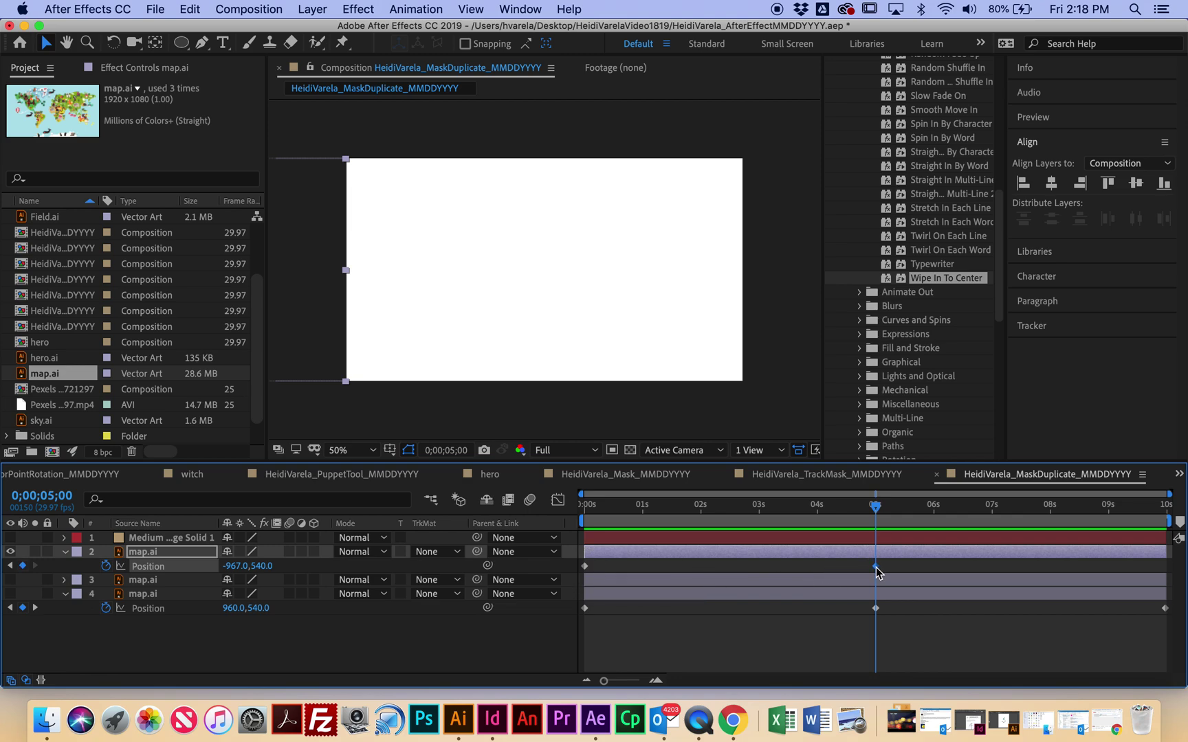
mouse_move(878, 573)
drag(875, 507, 1169, 507)
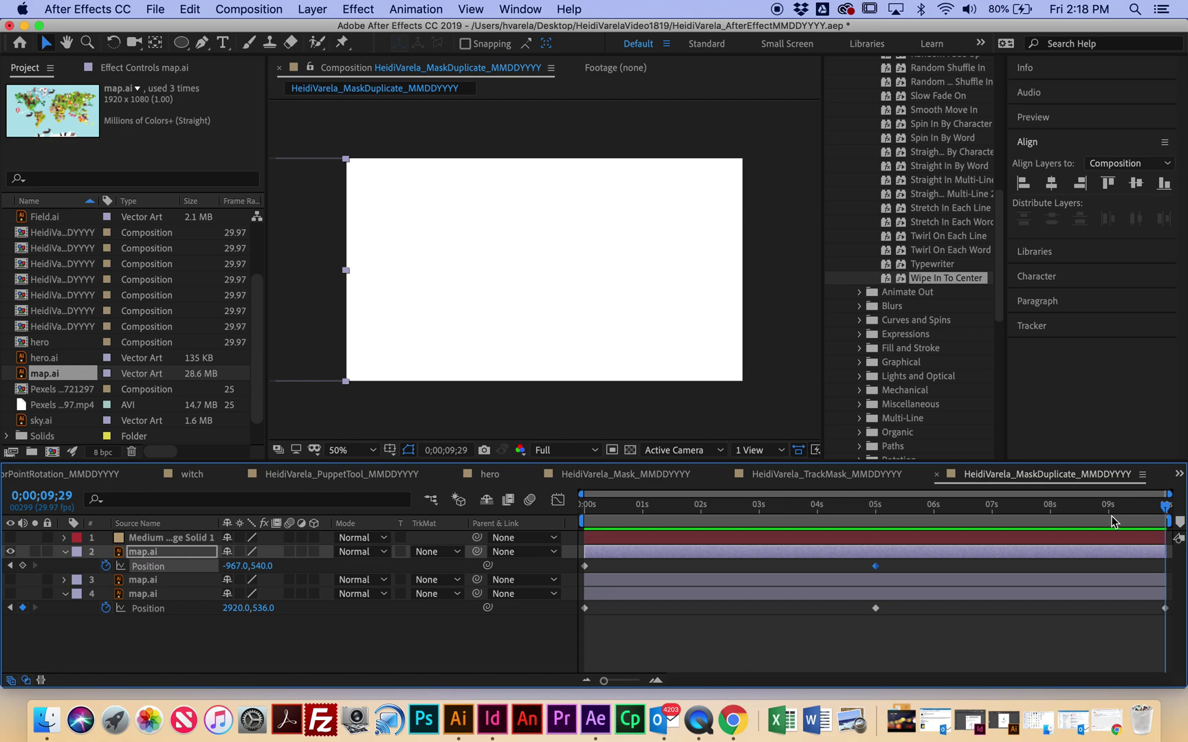
drag(232, 572, 885, 556)
drag(218, 565, 1057, 510)
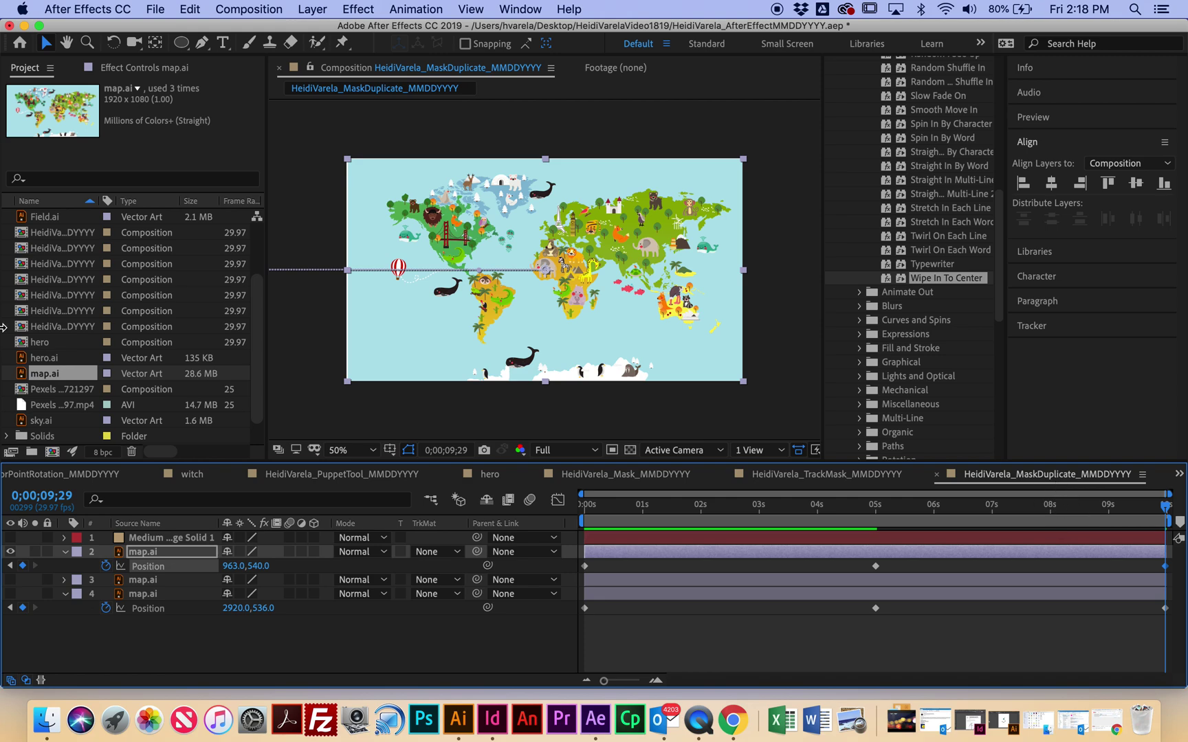
Show the two lower map layers again and preview the combined map animation.
click(10, 580)
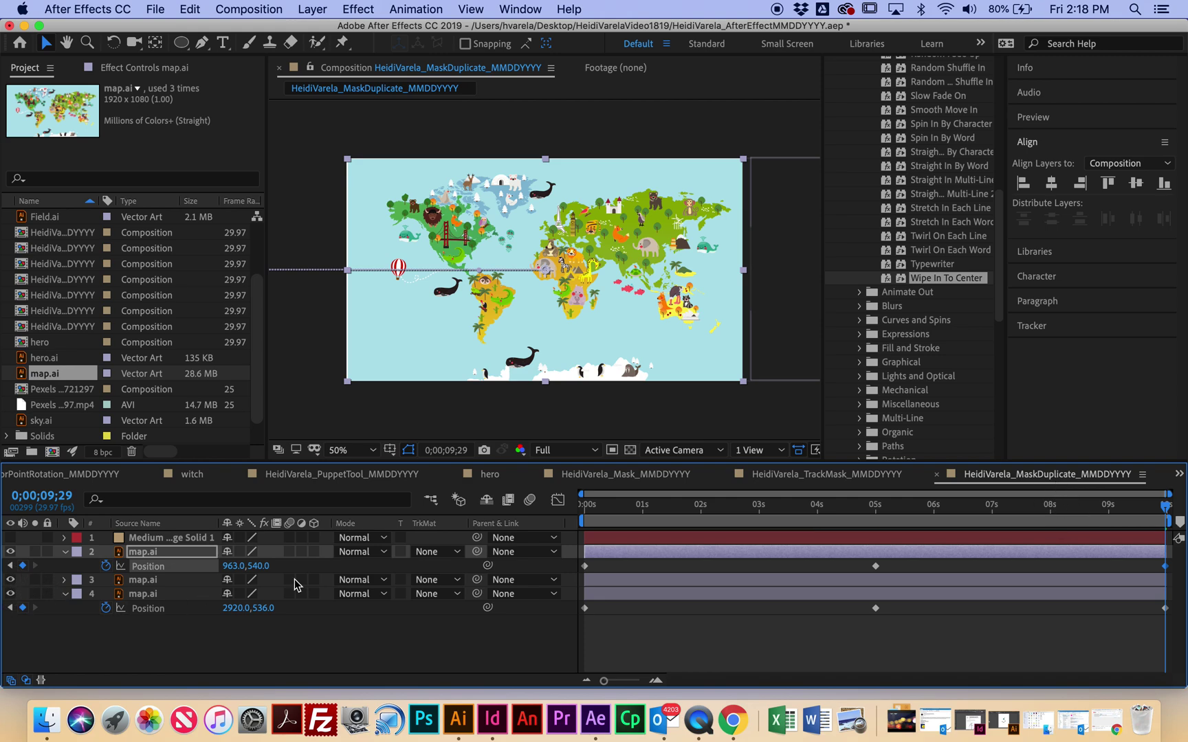
key(space)
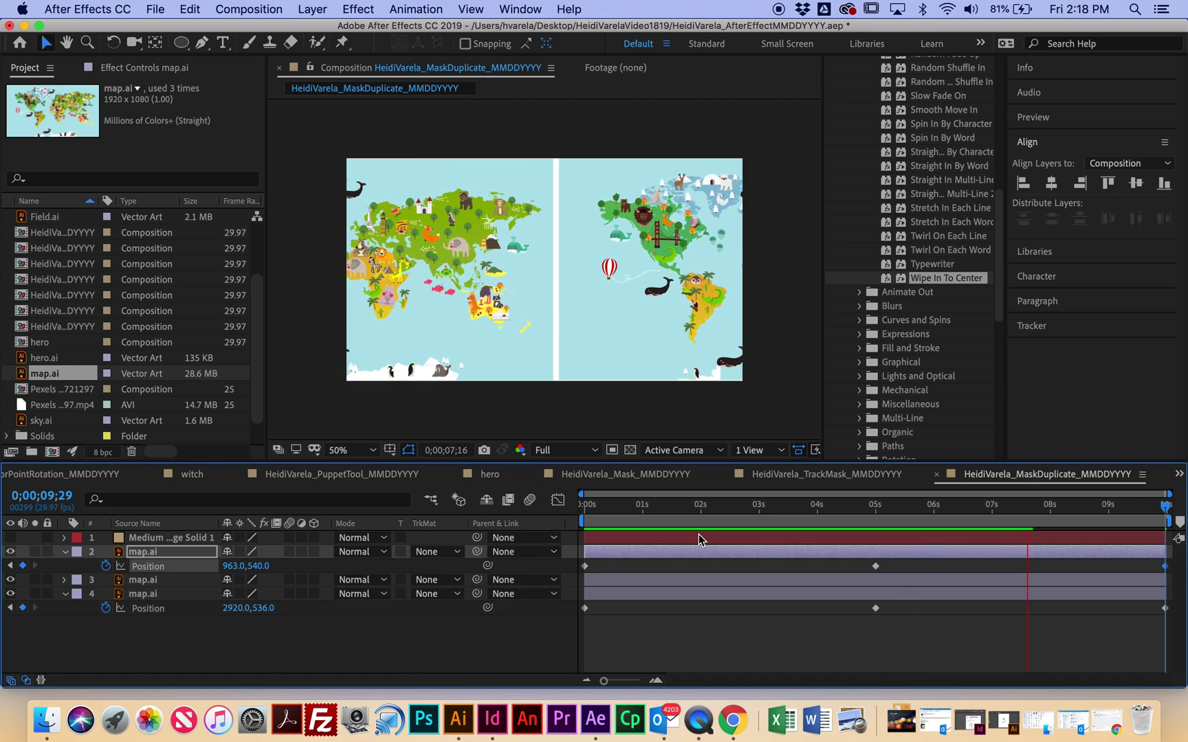
Create a 1920 x 1080 solid in the pale cyan sampled from the map's ocean and place it beneath all other layers.
key(space)
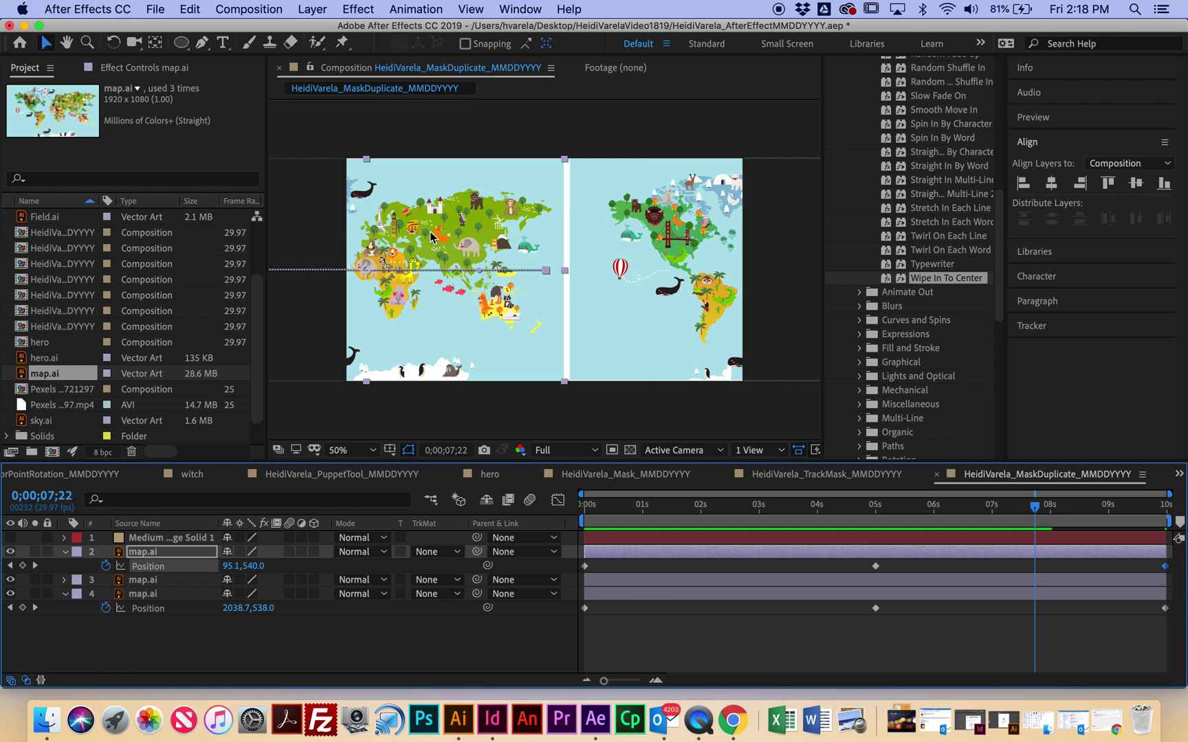
click(322, 8)
mouse_move(323, 29)
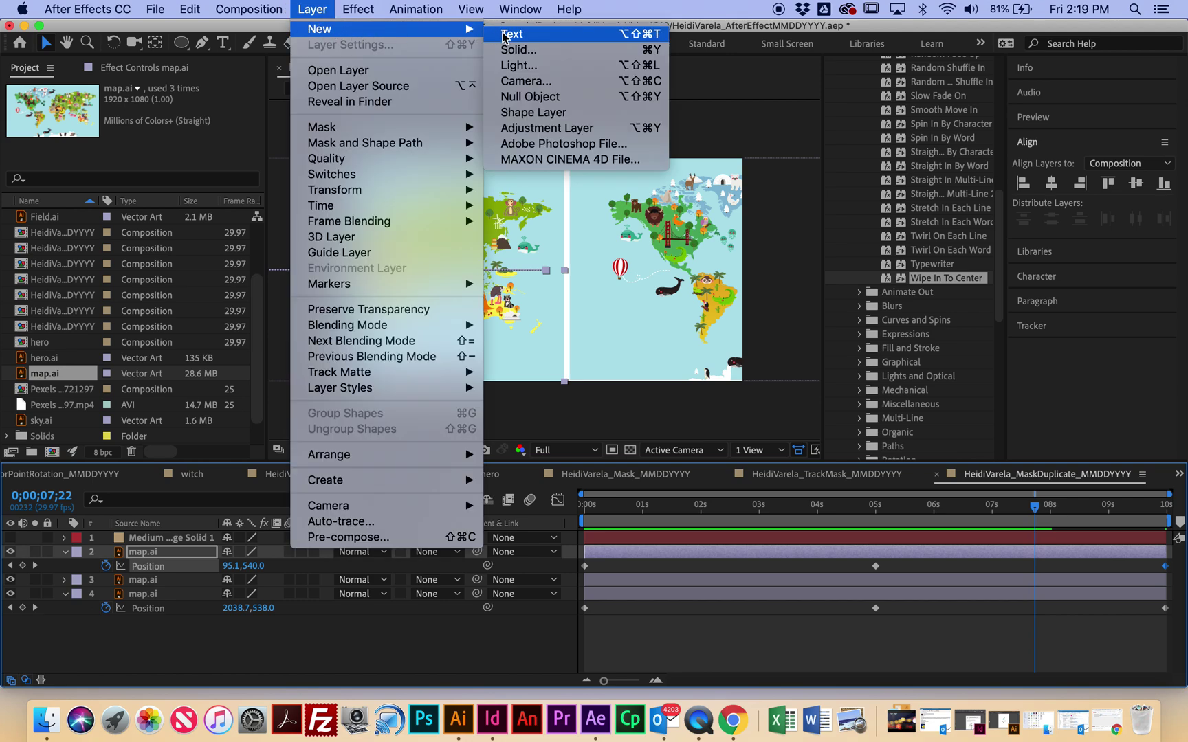
click(521, 49)
drag(491, 192, 765, 194)
click(793, 473)
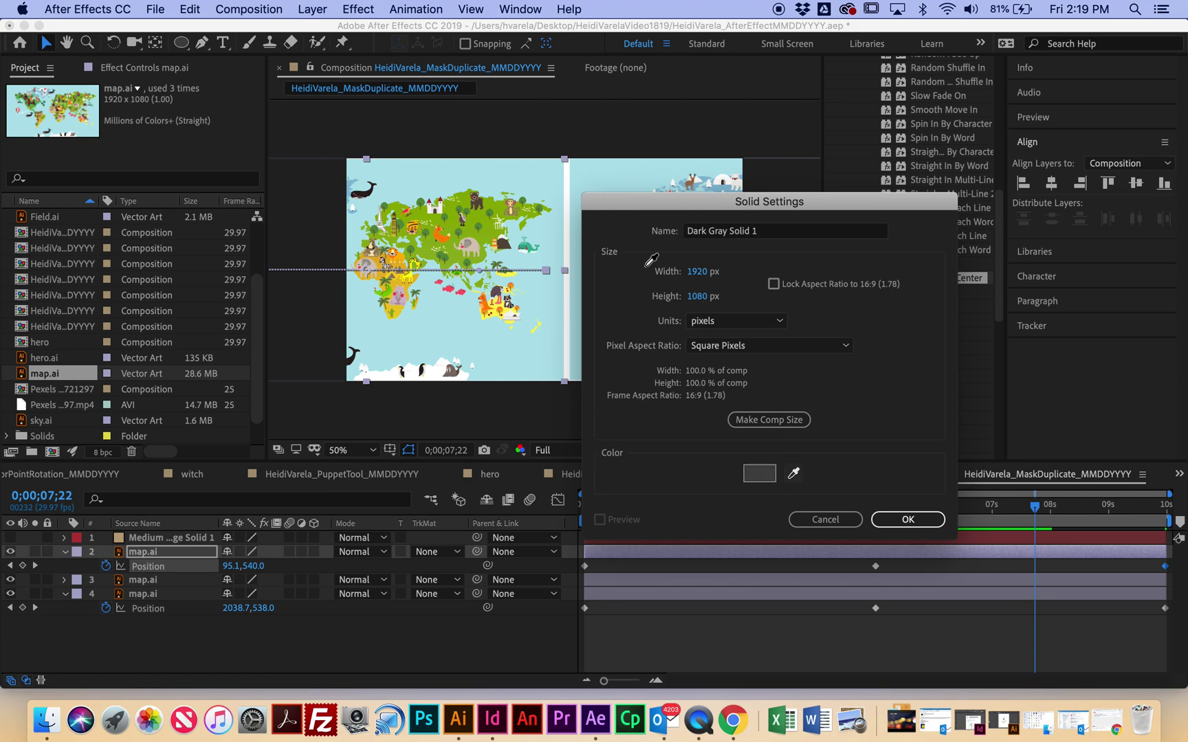
click(542, 170)
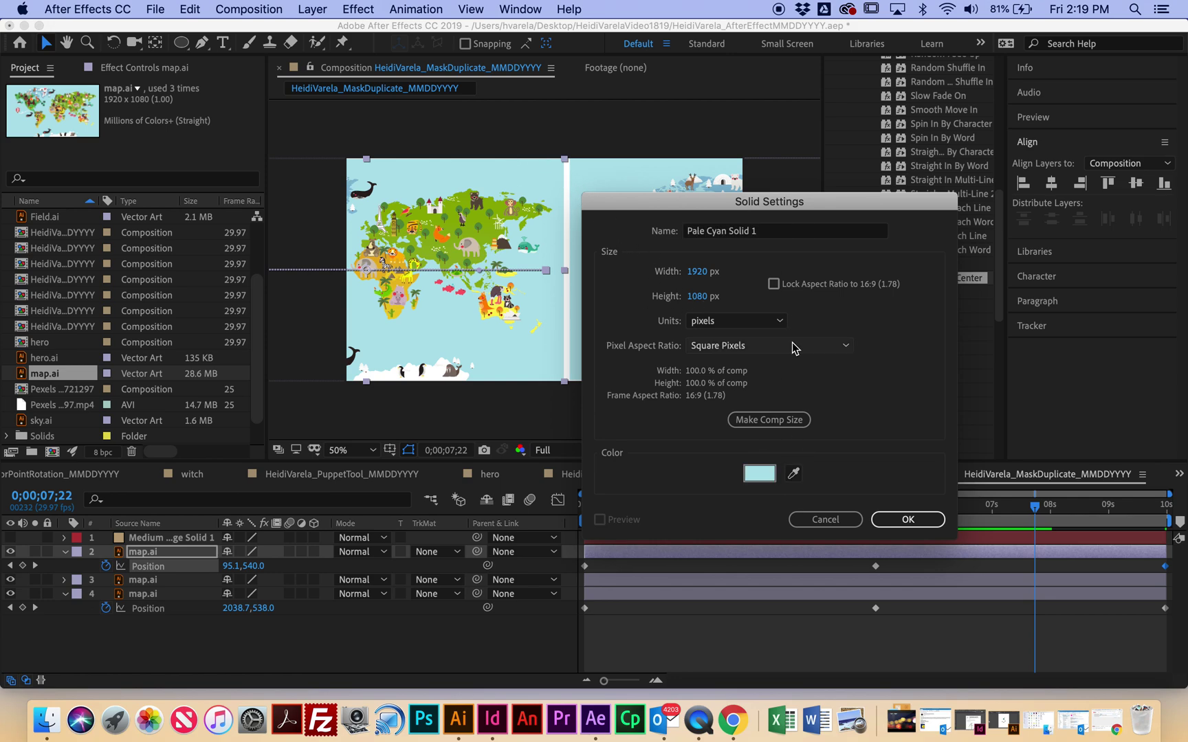
click(899, 519)
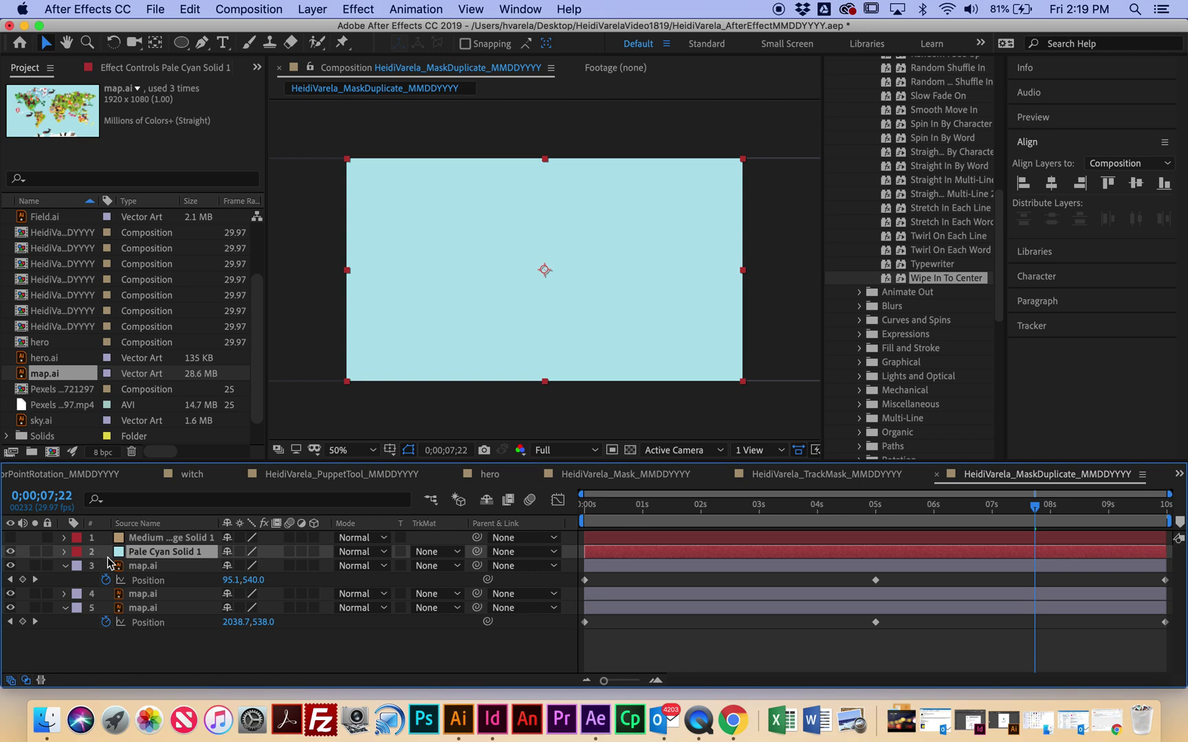
drag(174, 558, 175, 631)
Show the tan masked solid again and preview the globe animation from 0 seconds.
drag(1037, 514, 531, 542)
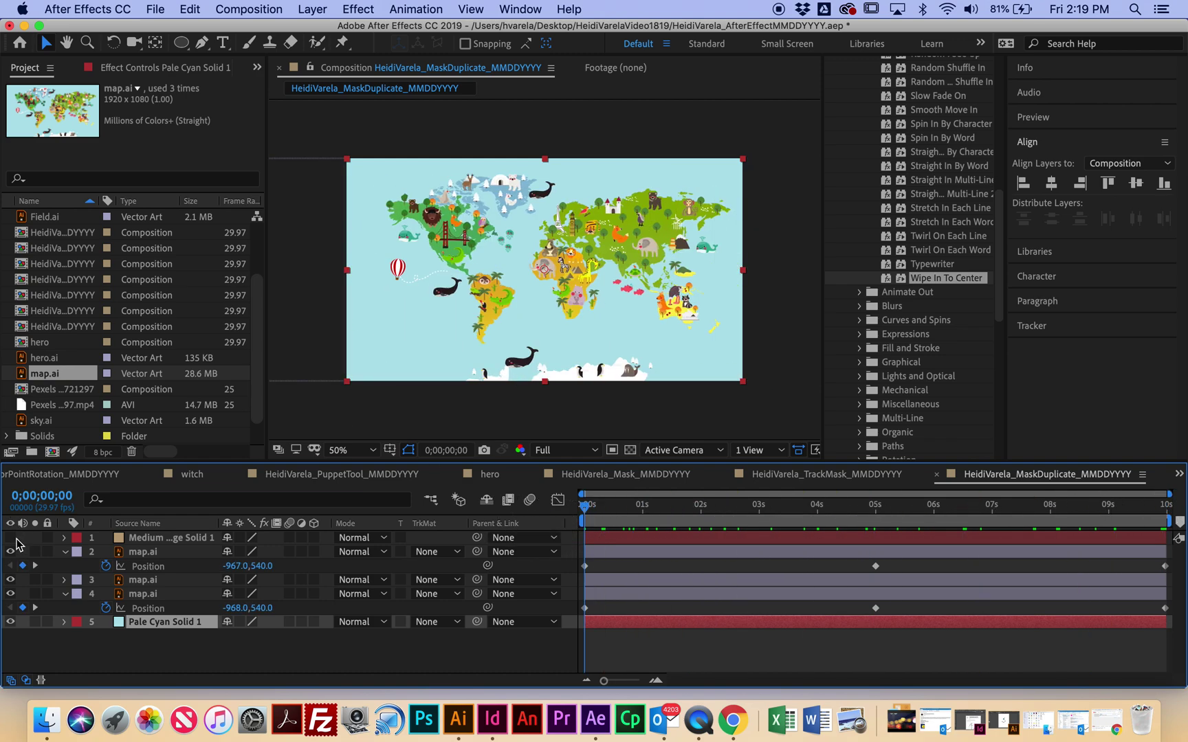
click(11, 538)
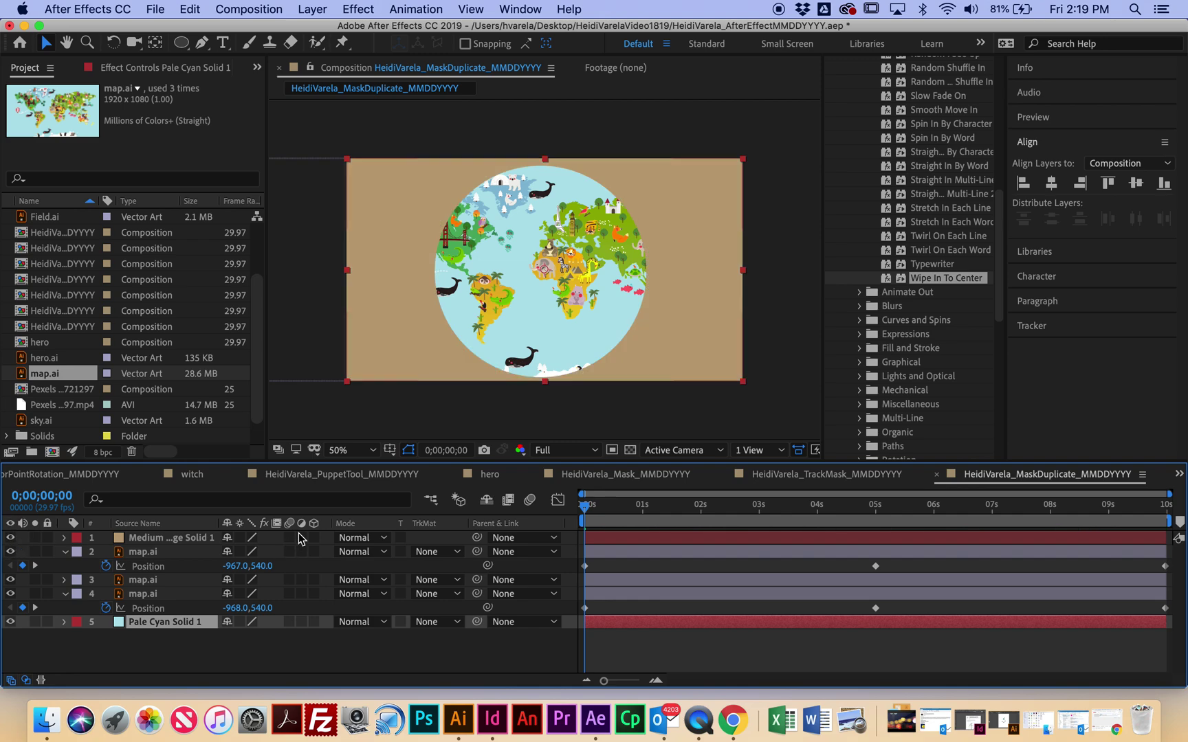
key(space)
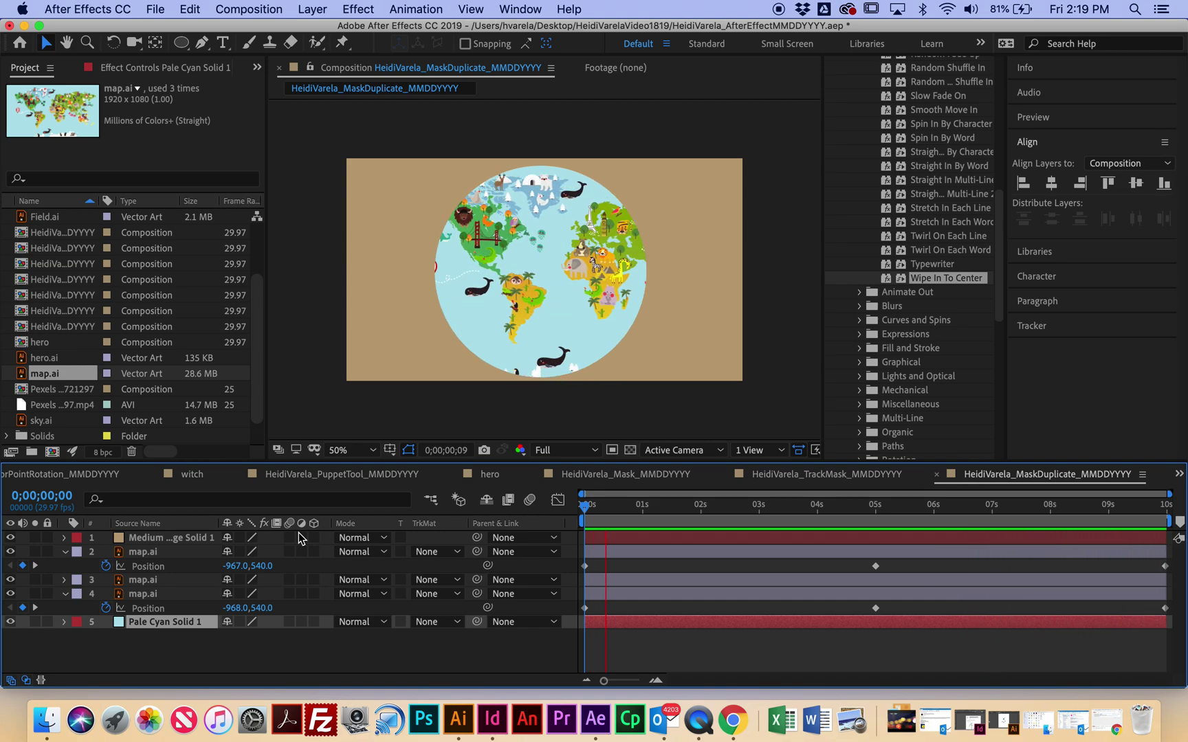
key(space)
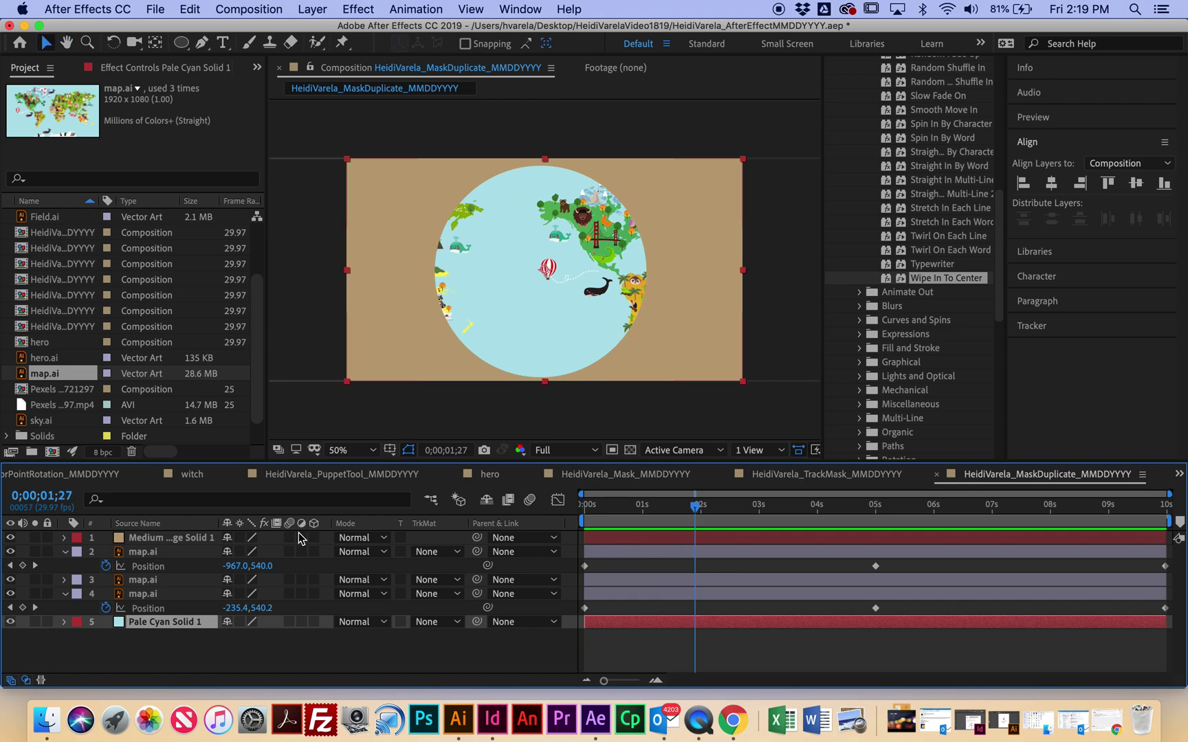
Collapse the Position properties of the top and bottom map.ai layers.
scroll(928, 150, up, 10)
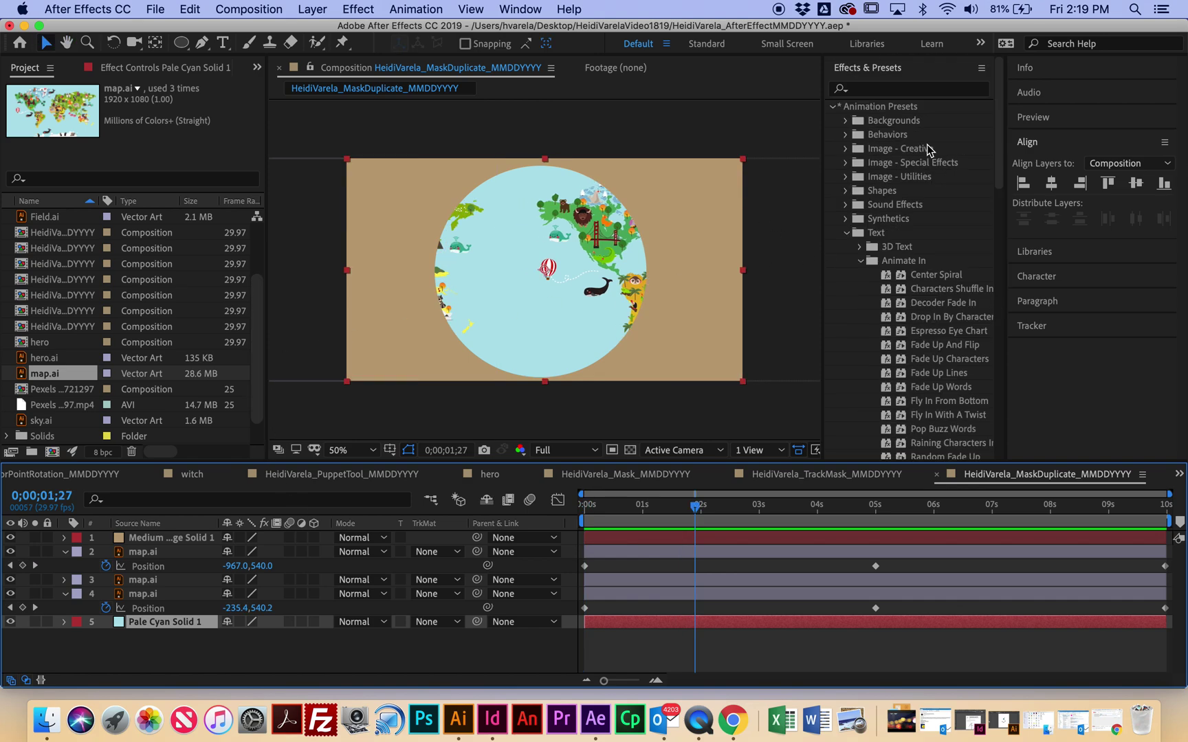
click(871, 90)
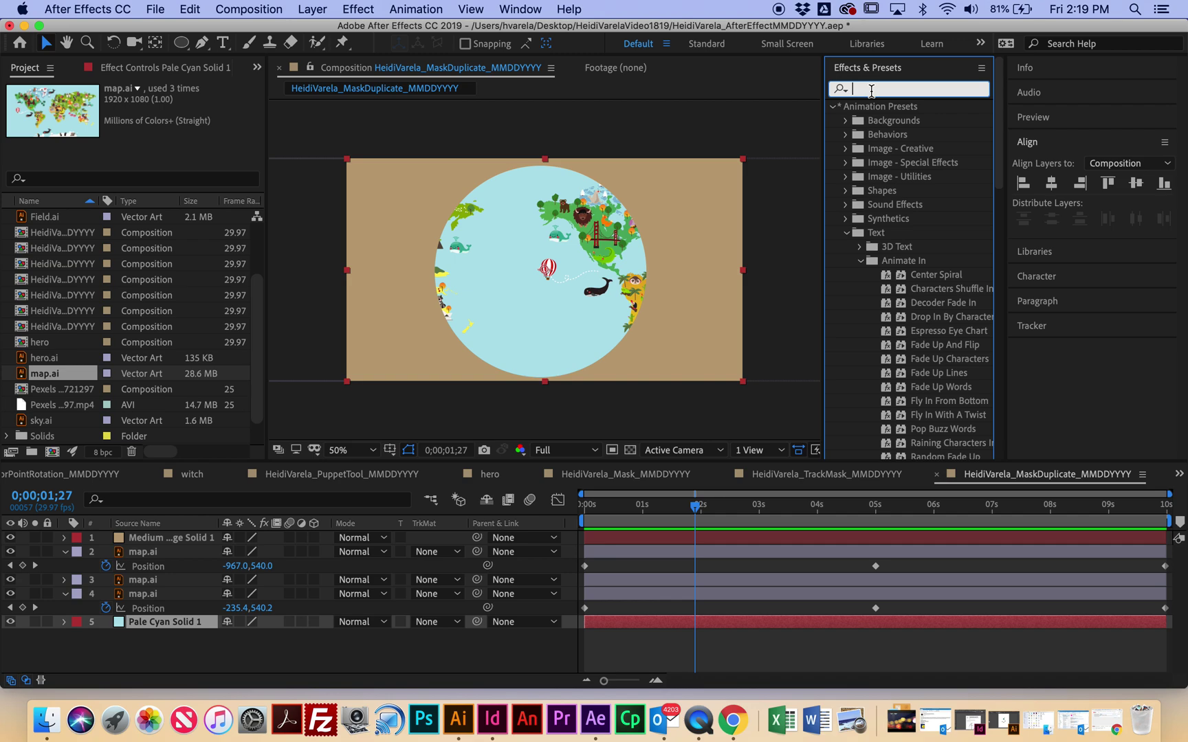
click(143, 594)
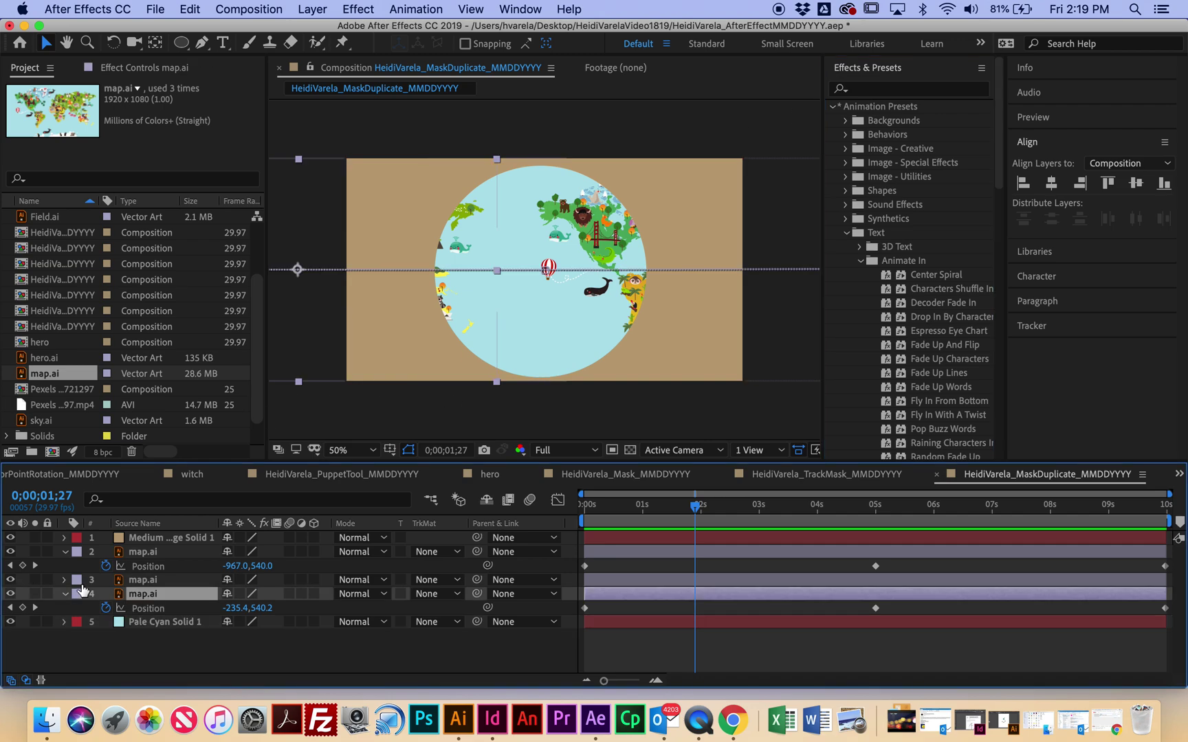
click(64, 594)
click(65, 552)
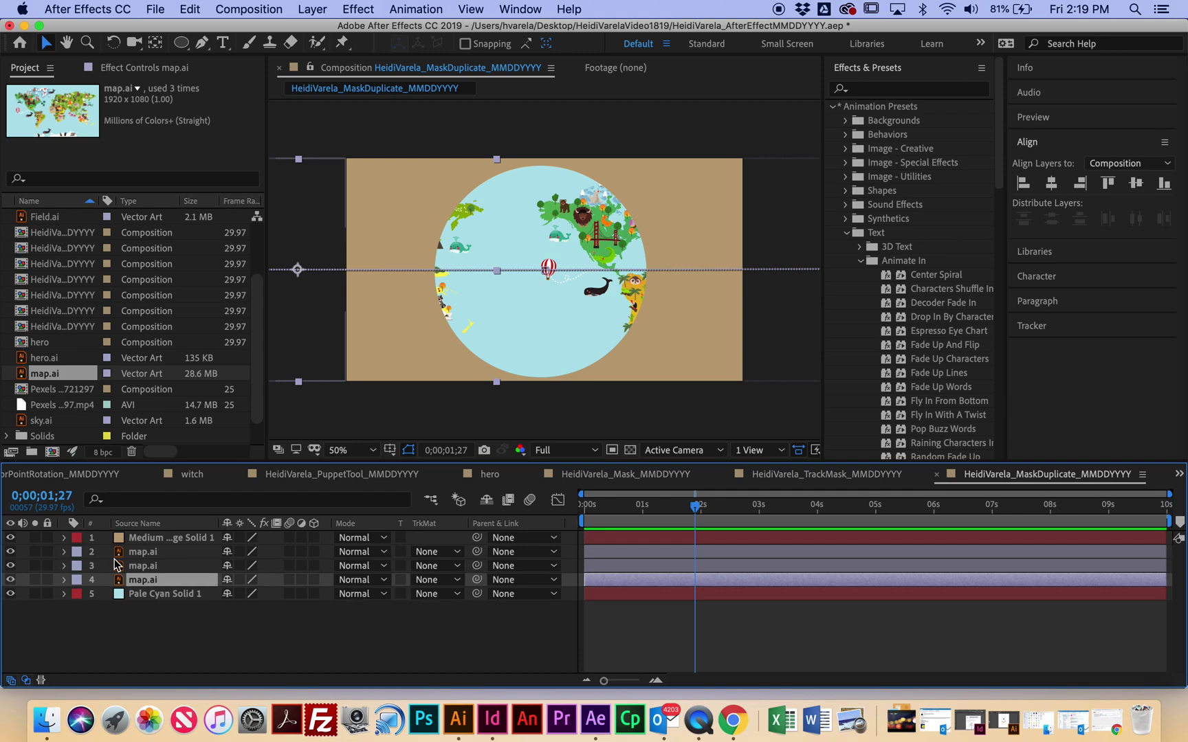
Apply the Spherize distortion to the bottom map.ai layer and set its Radius to 536.
right_click(149, 584)
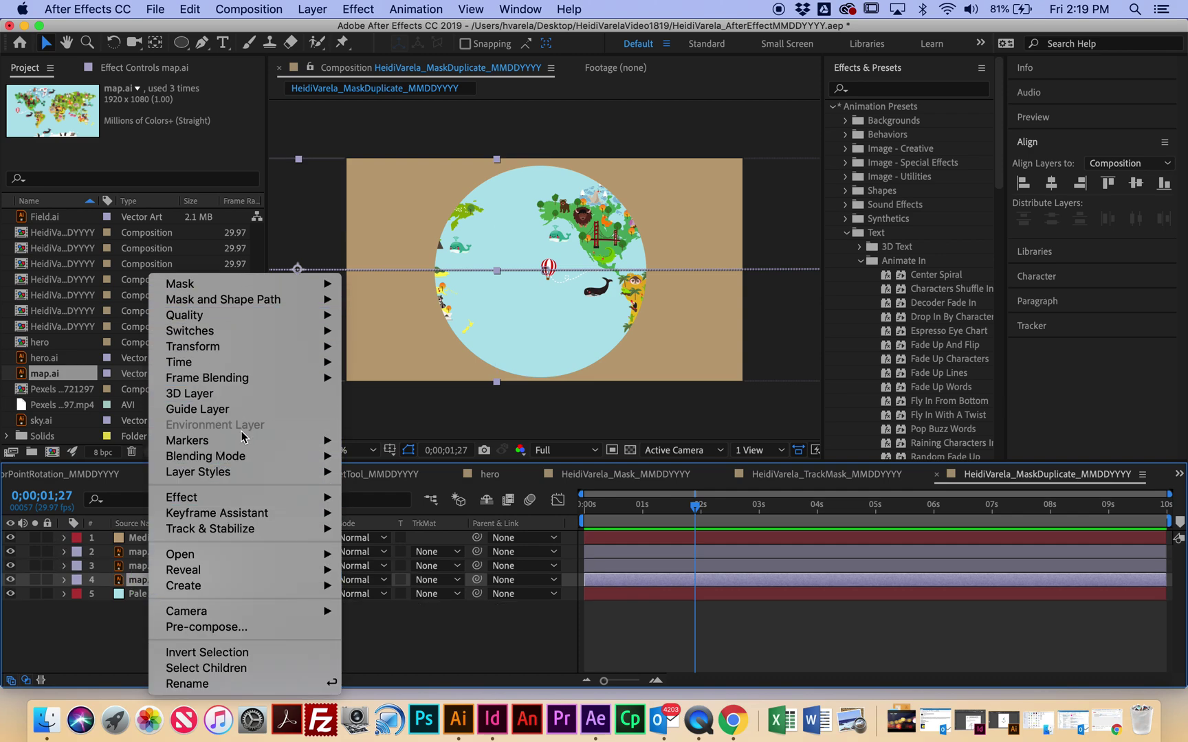
mouse_move(337, 496)
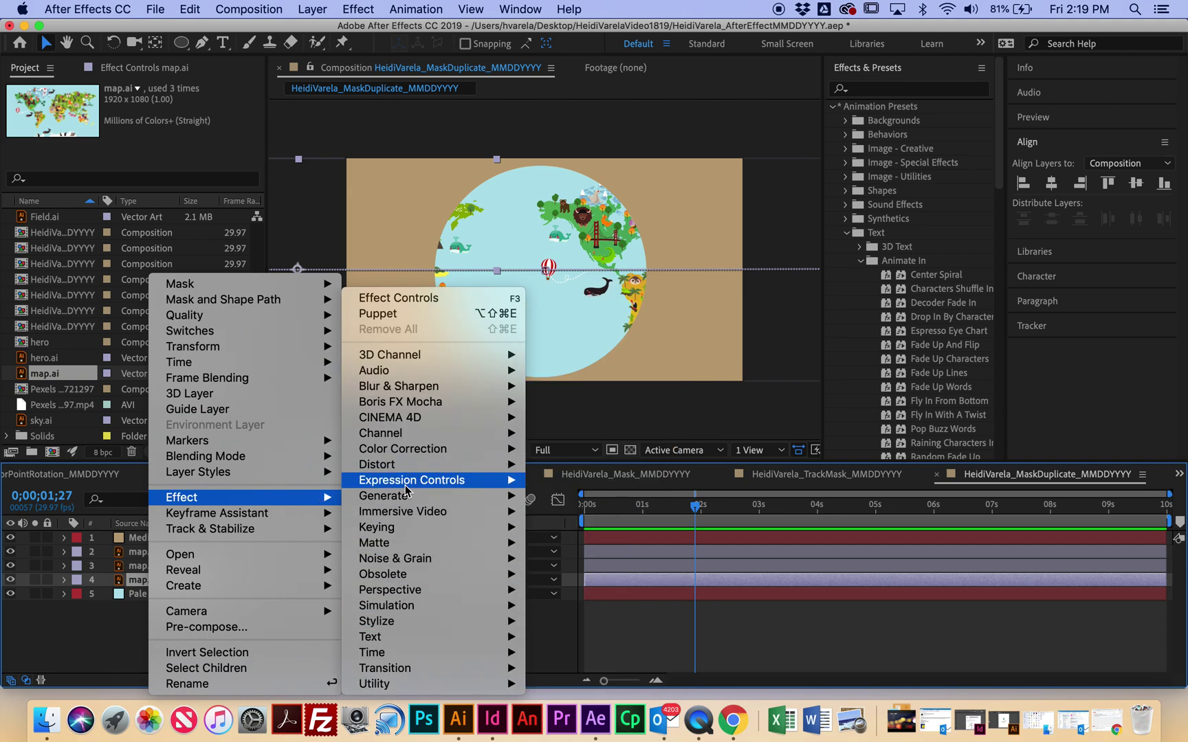
mouse_move(418, 467)
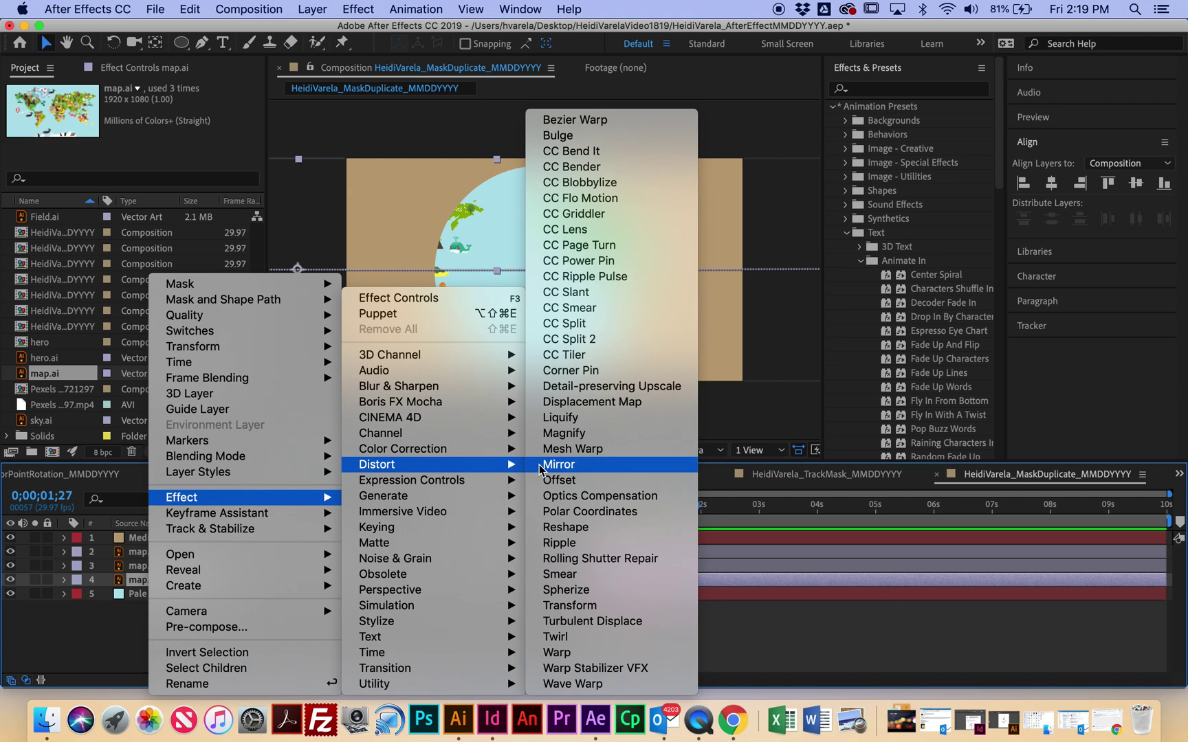
click(585, 592)
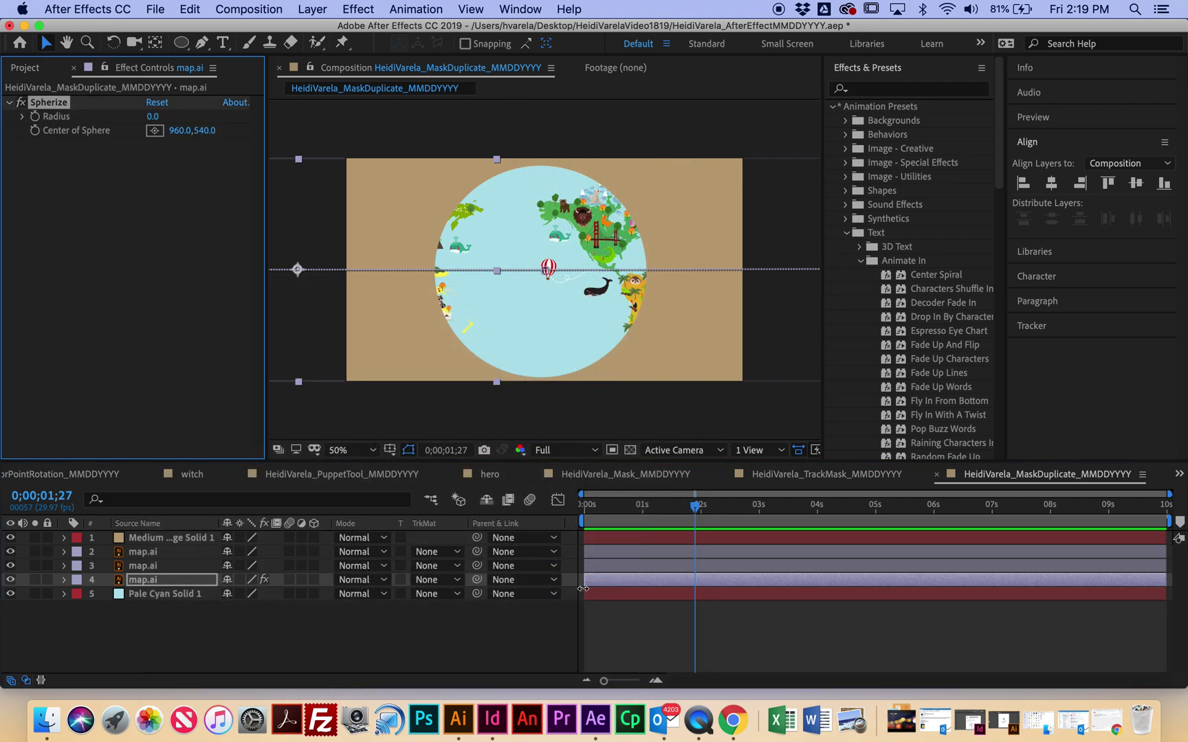
click(148, 116)
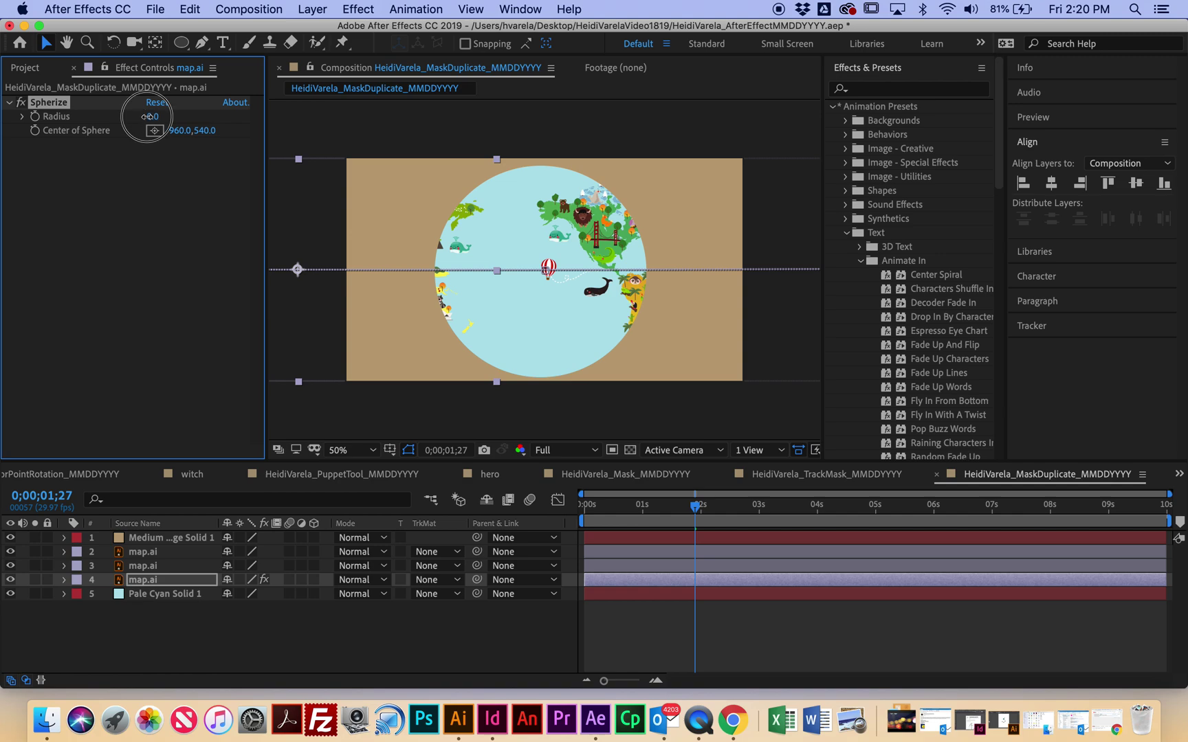
text(536)
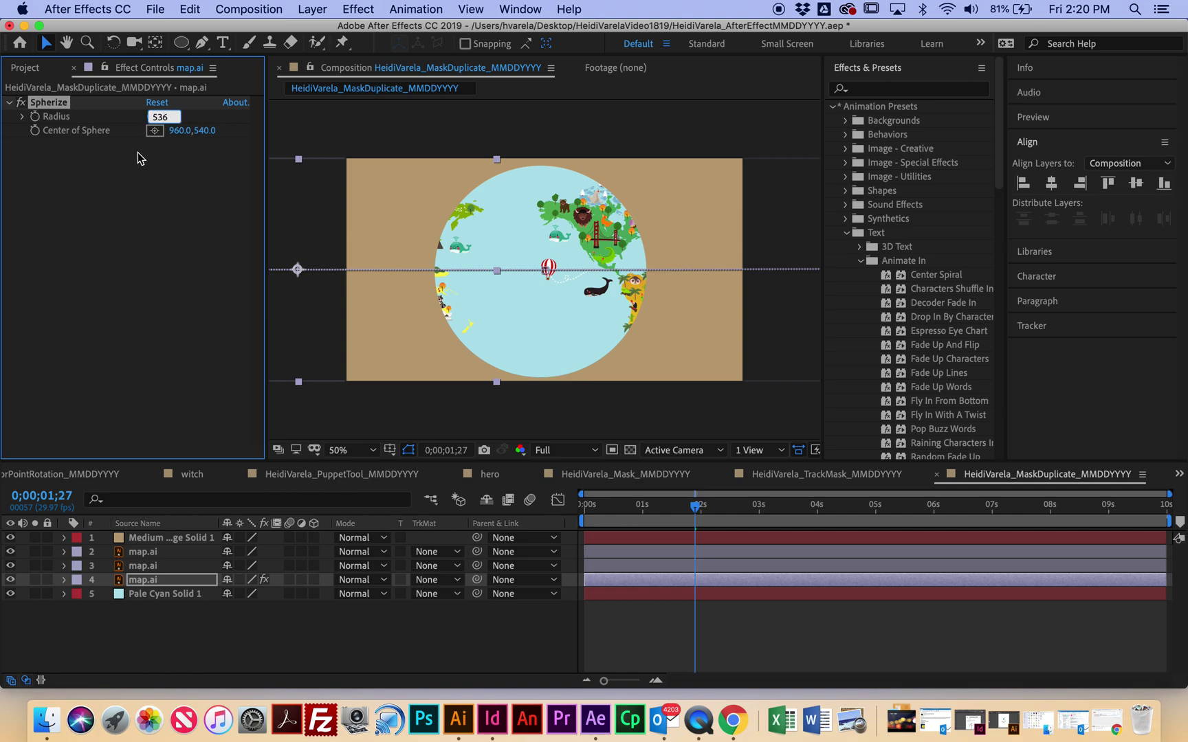
click(208, 623)
Apply the Spherize distortion to the middle map.ai layer with a Radius of 536.
click(183, 574)
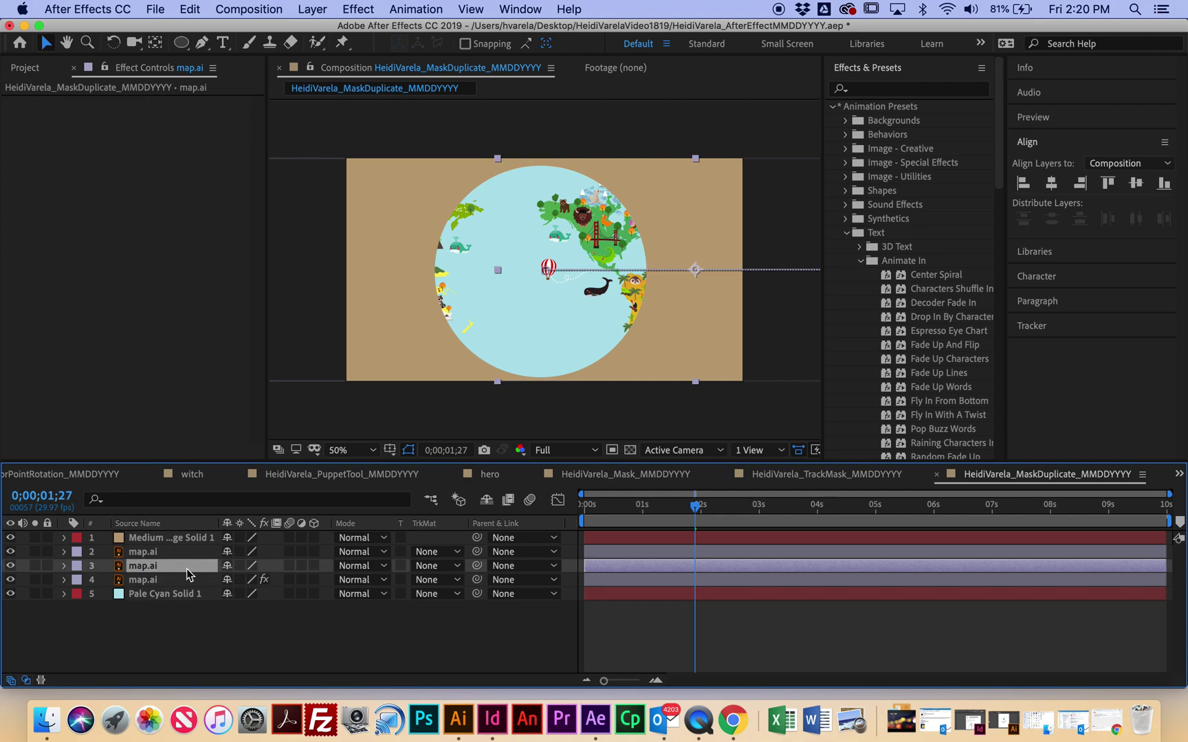
right_click(185, 566)
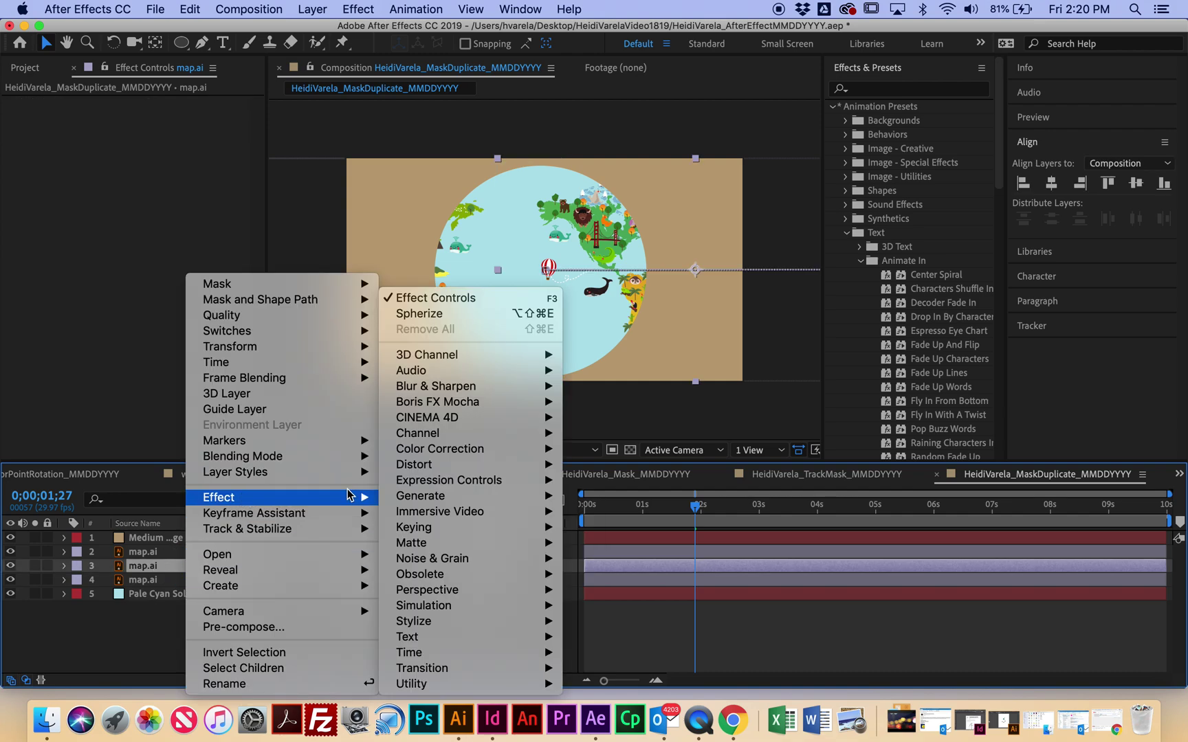
mouse_move(416, 466)
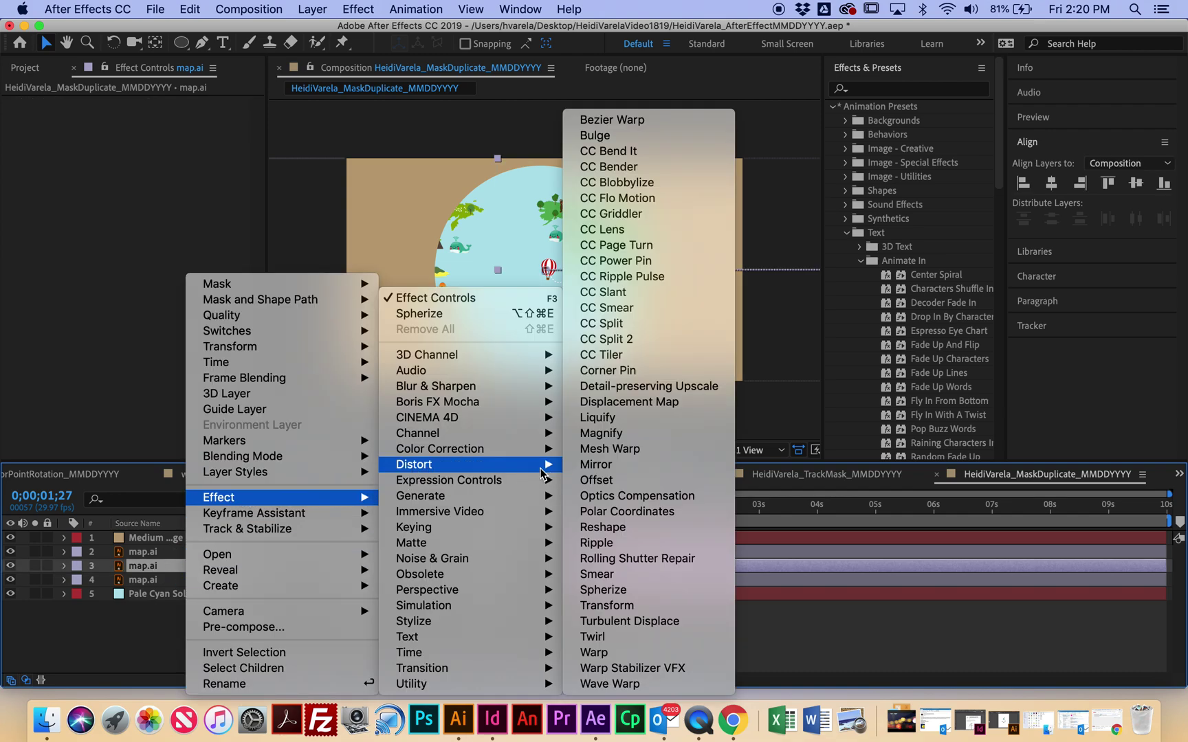
click(631, 590)
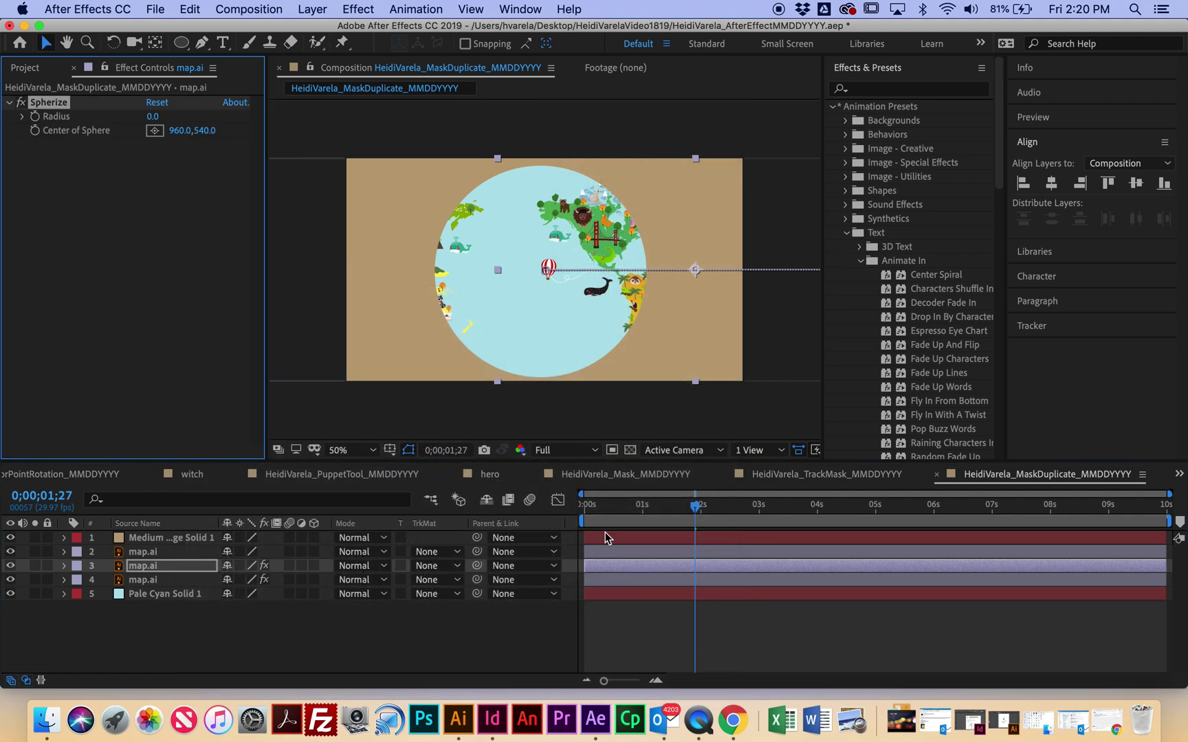
click(157, 118)
text(536)
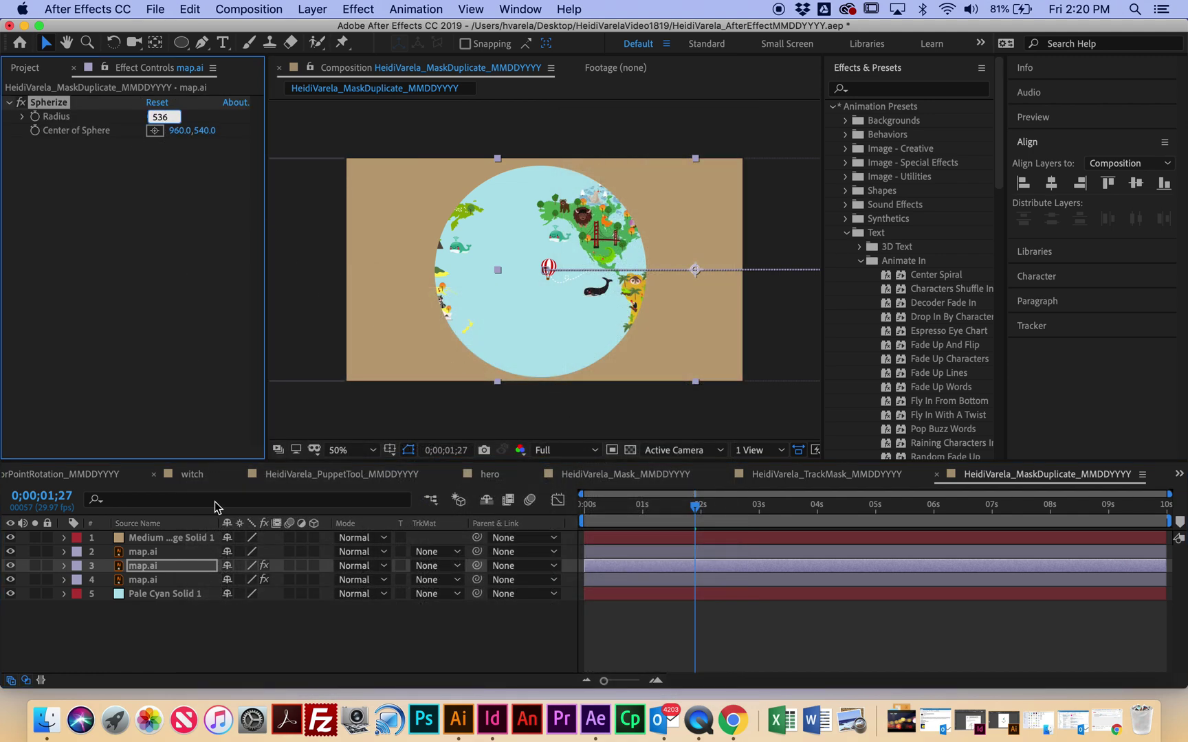
click(238, 629)
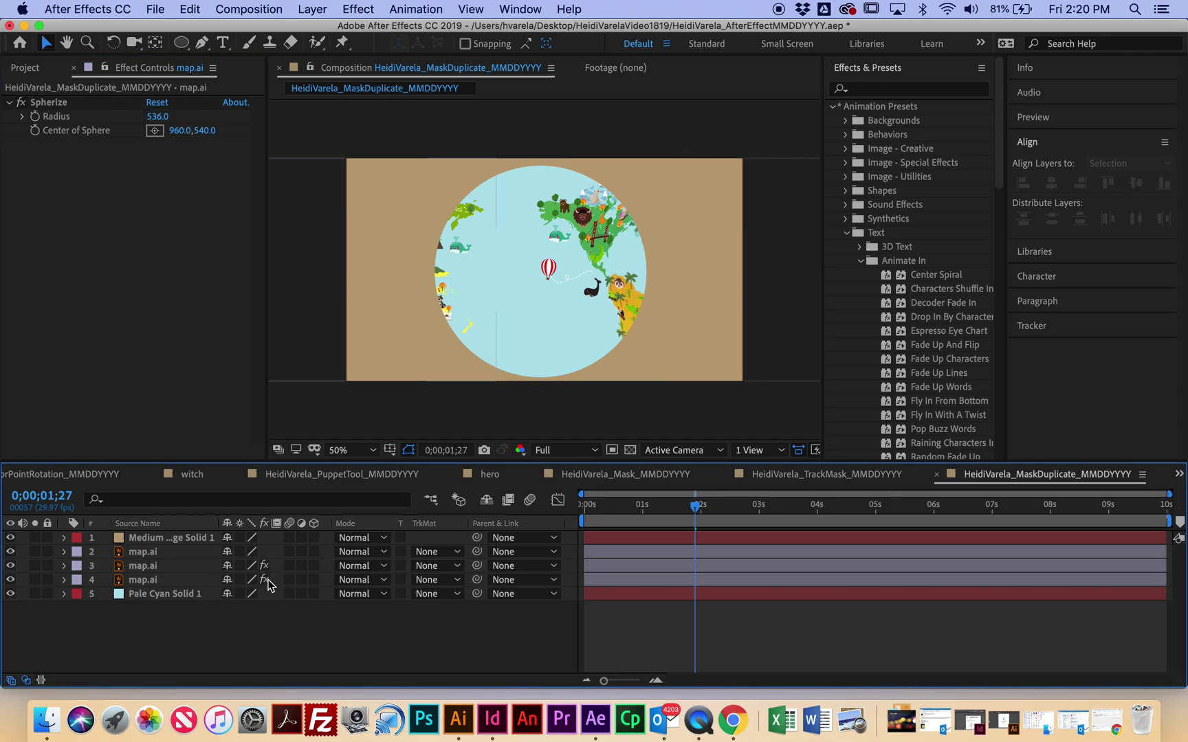
Add the Spherize distortion to the top map.ai layer, also with a Radius of 536.
click(172, 557)
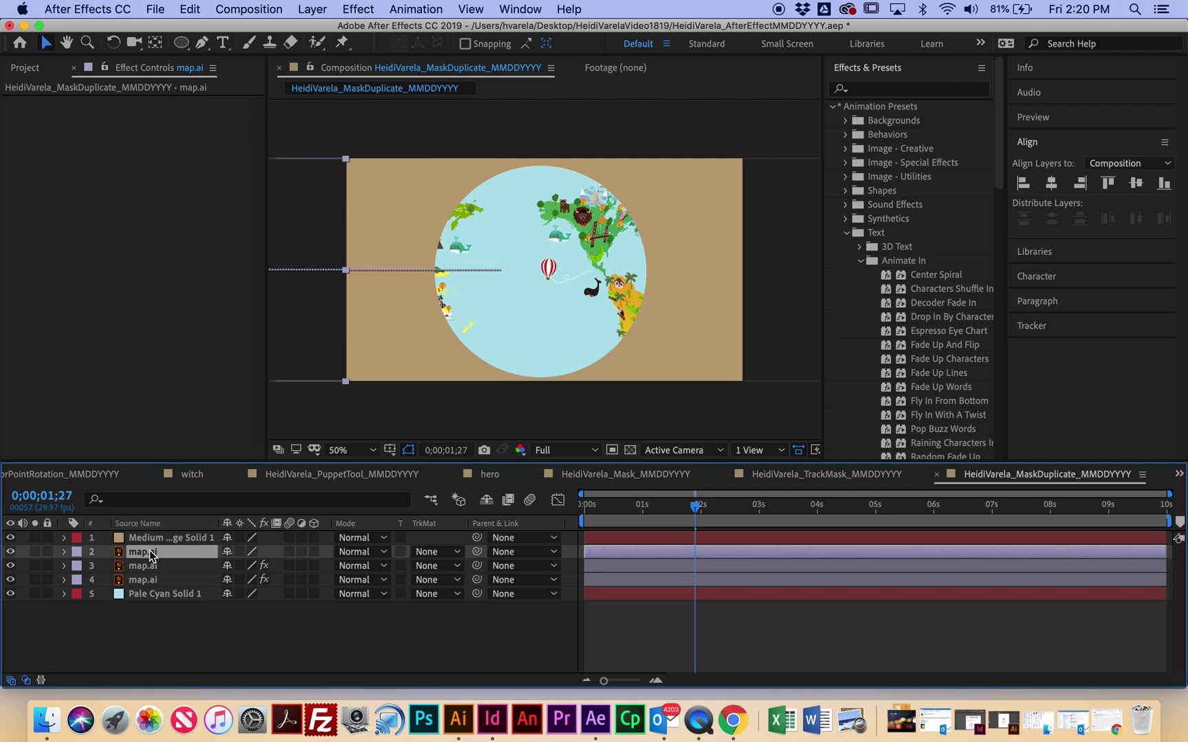
right_click(168, 550)
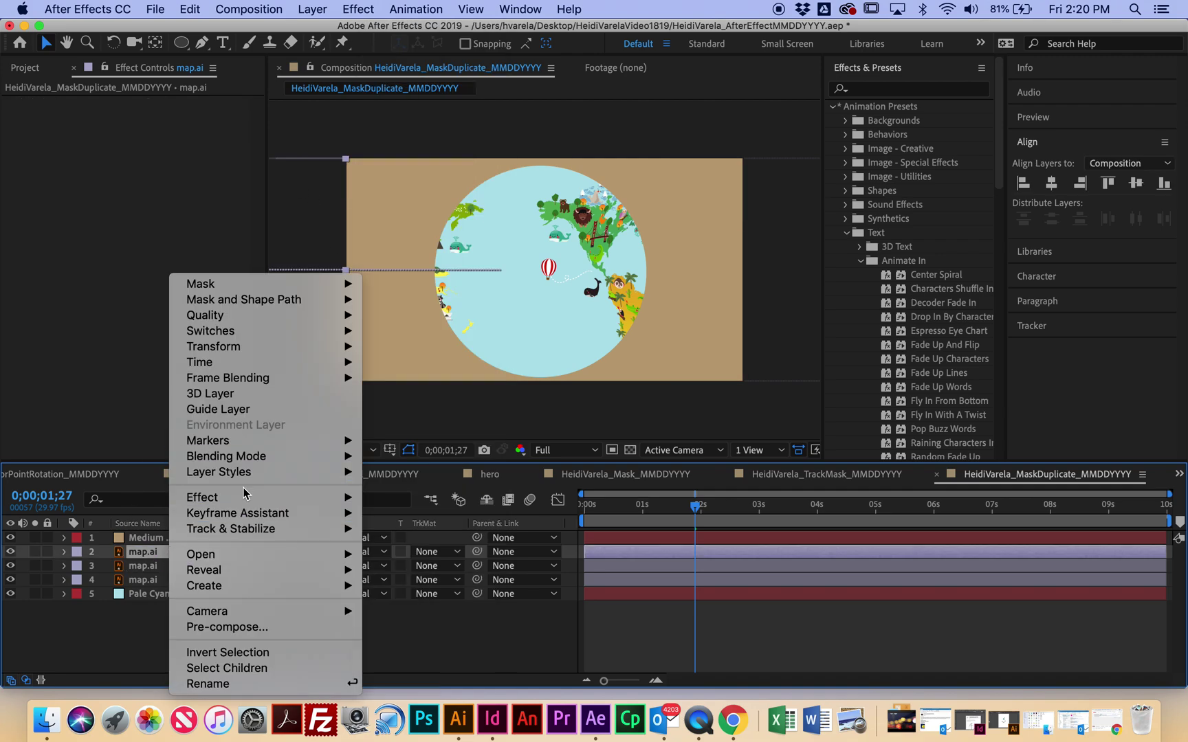
mouse_move(254, 499)
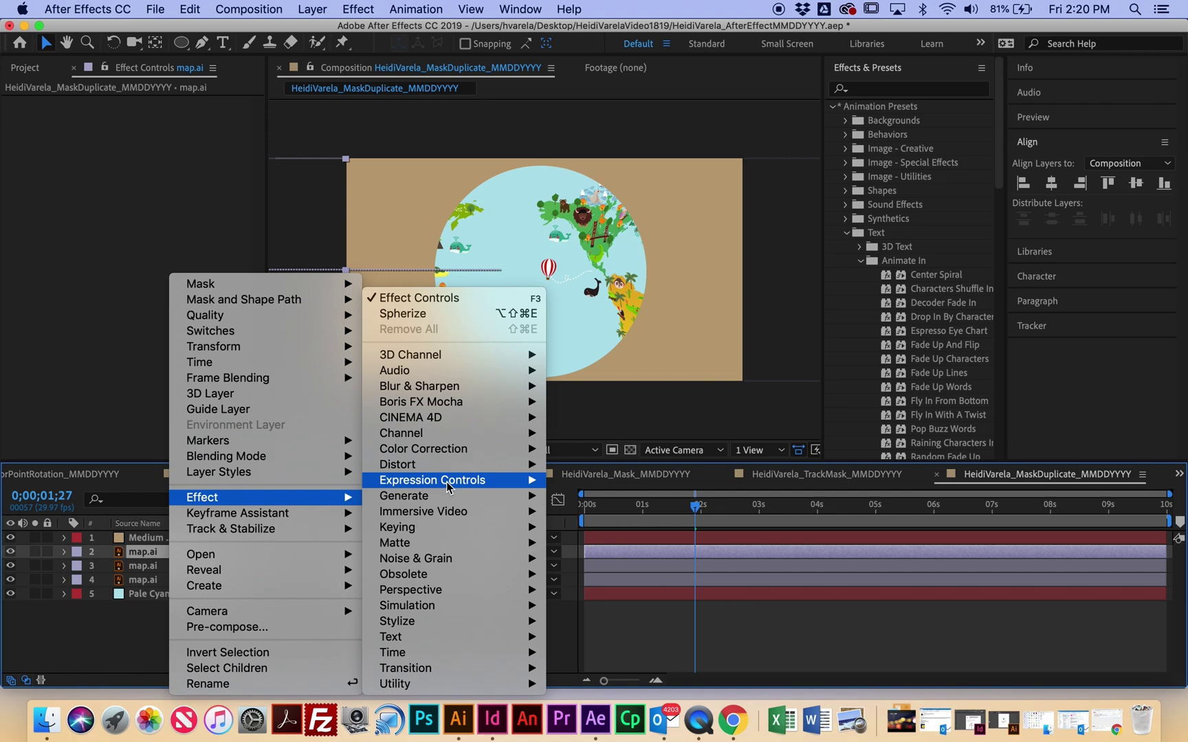
mouse_move(447, 468)
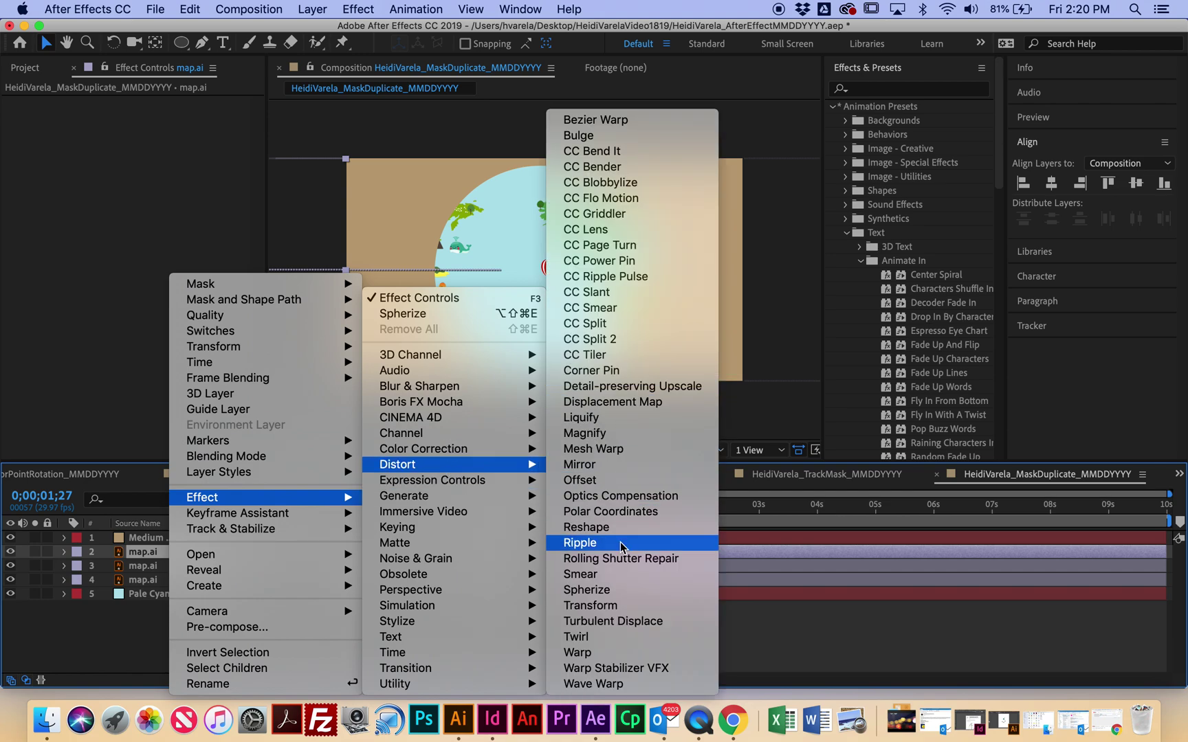
click(591, 589)
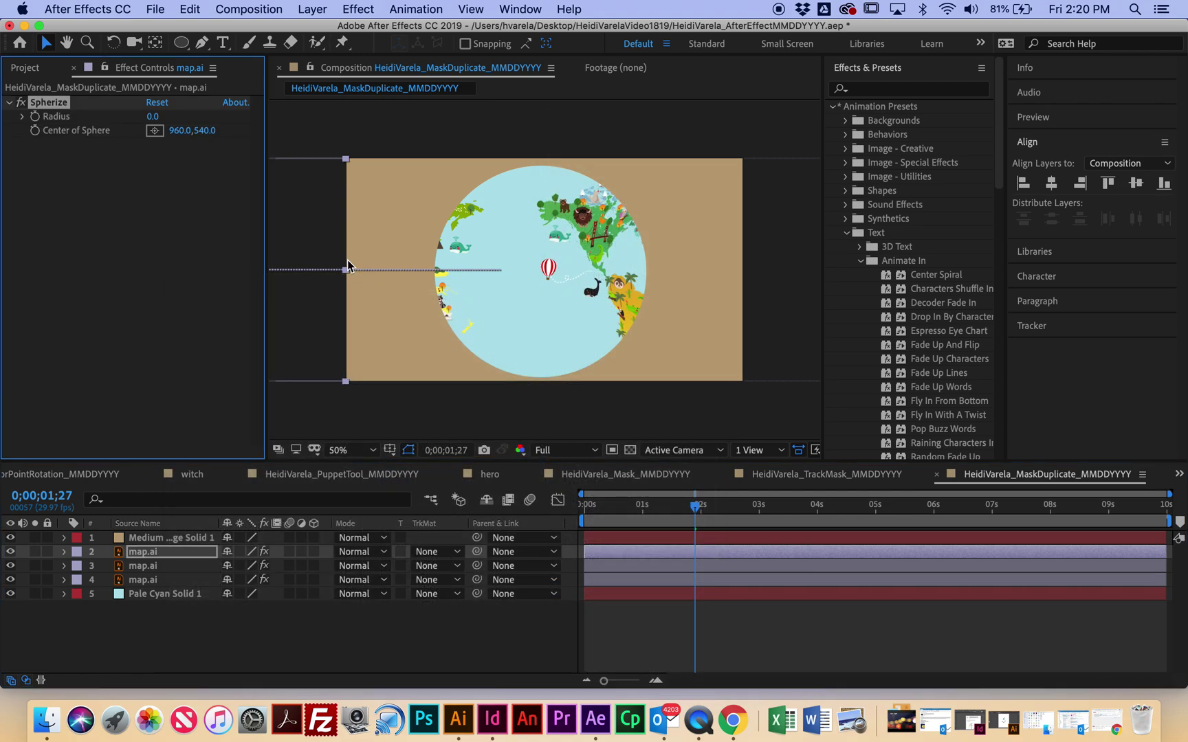
click(153, 118)
text(536)
click(187, 297)
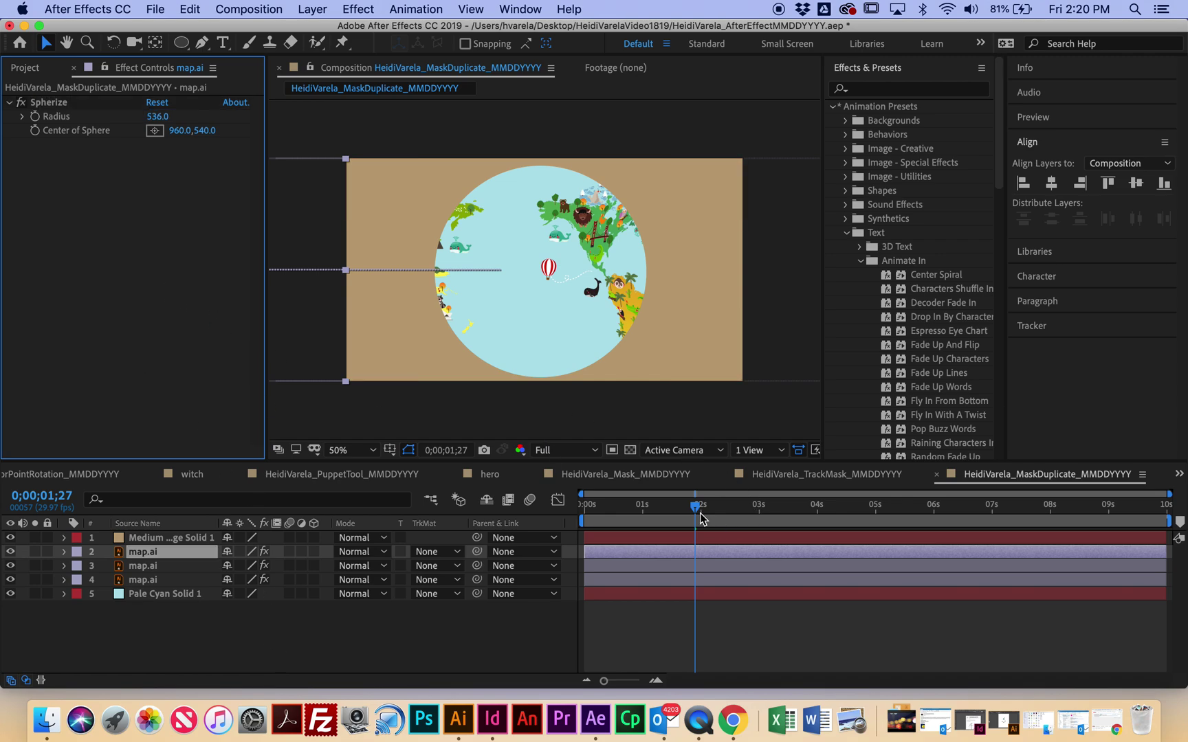
Preview the spherized globe from 0 seconds, temporarily hiding the tan solid to check the full maps during playback.
drag(702, 514, 584, 510)
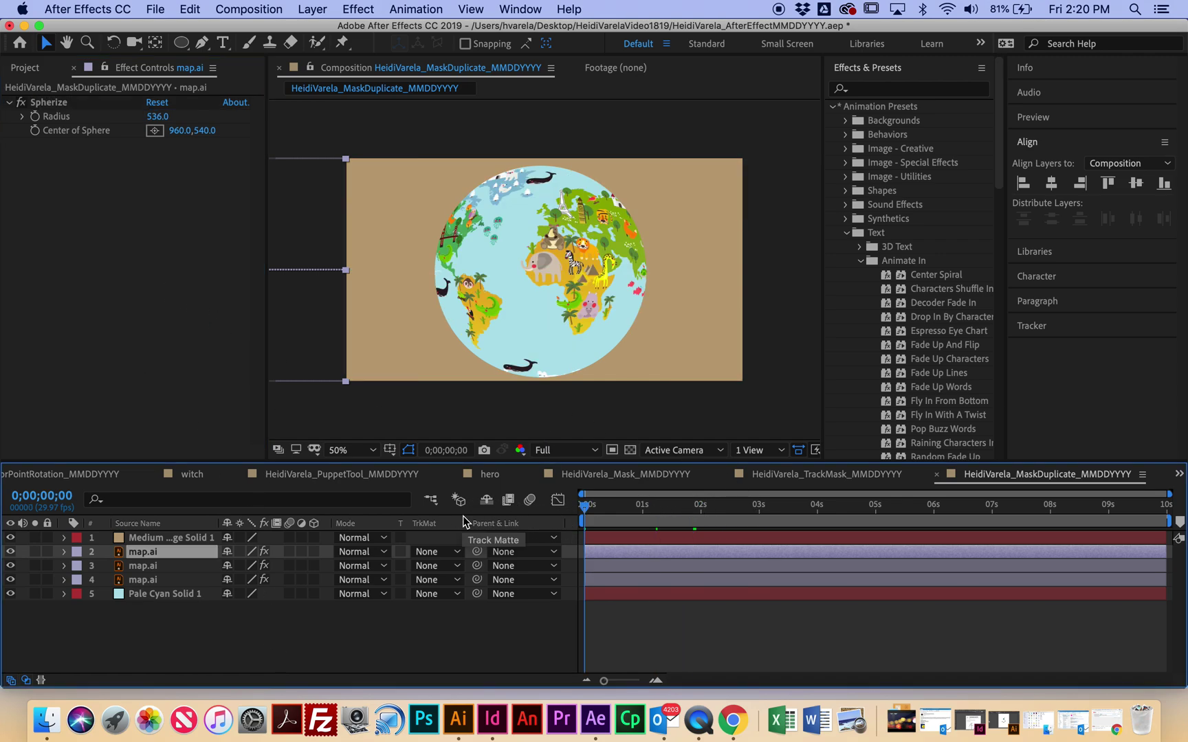
key(space)
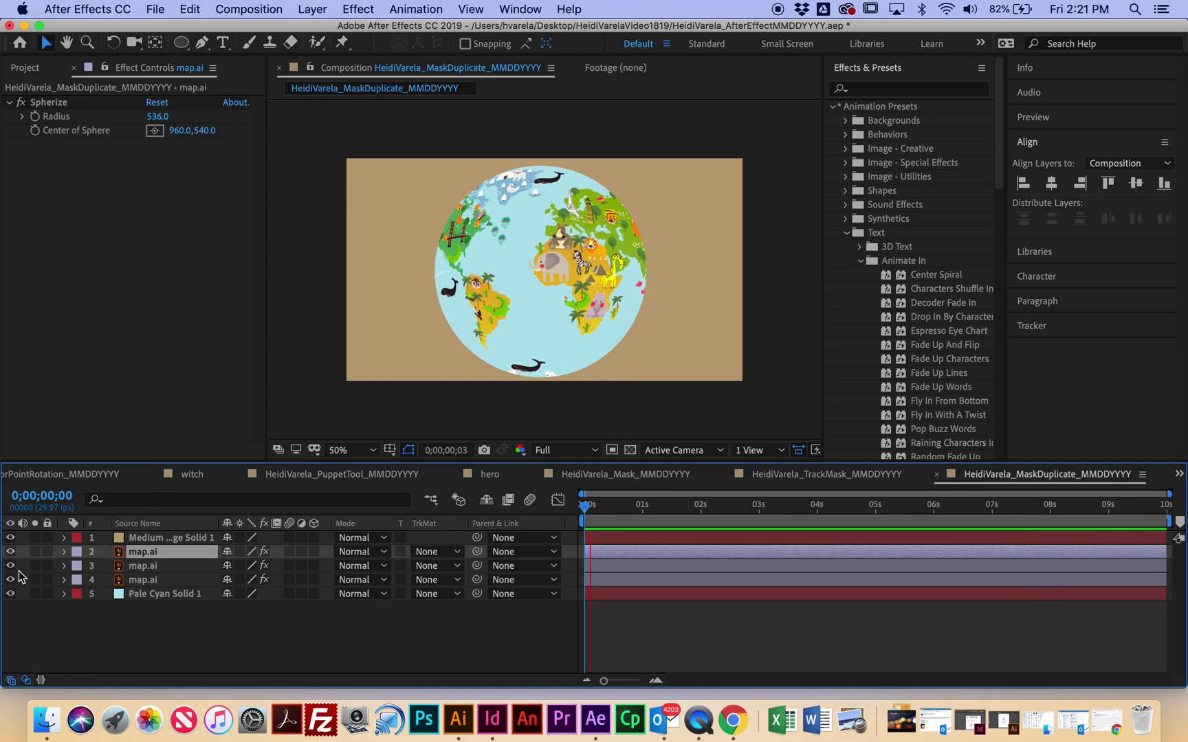
click(10, 538)
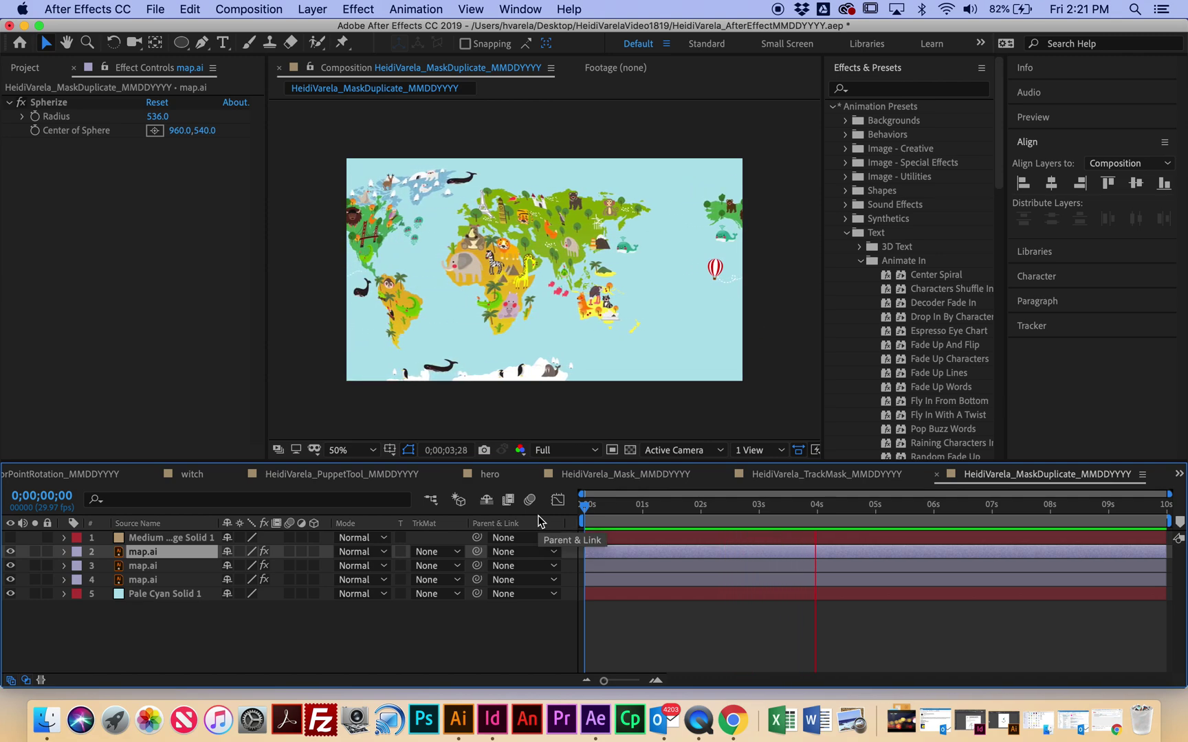
click(10, 538)
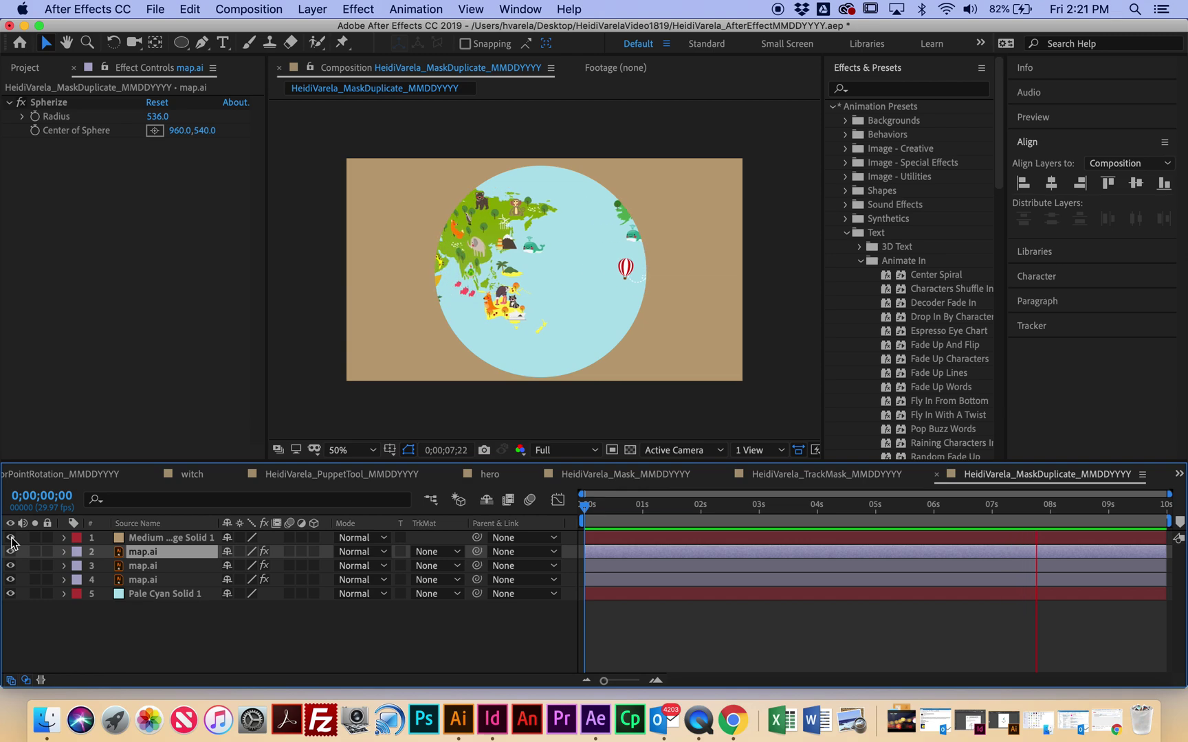
key(space)
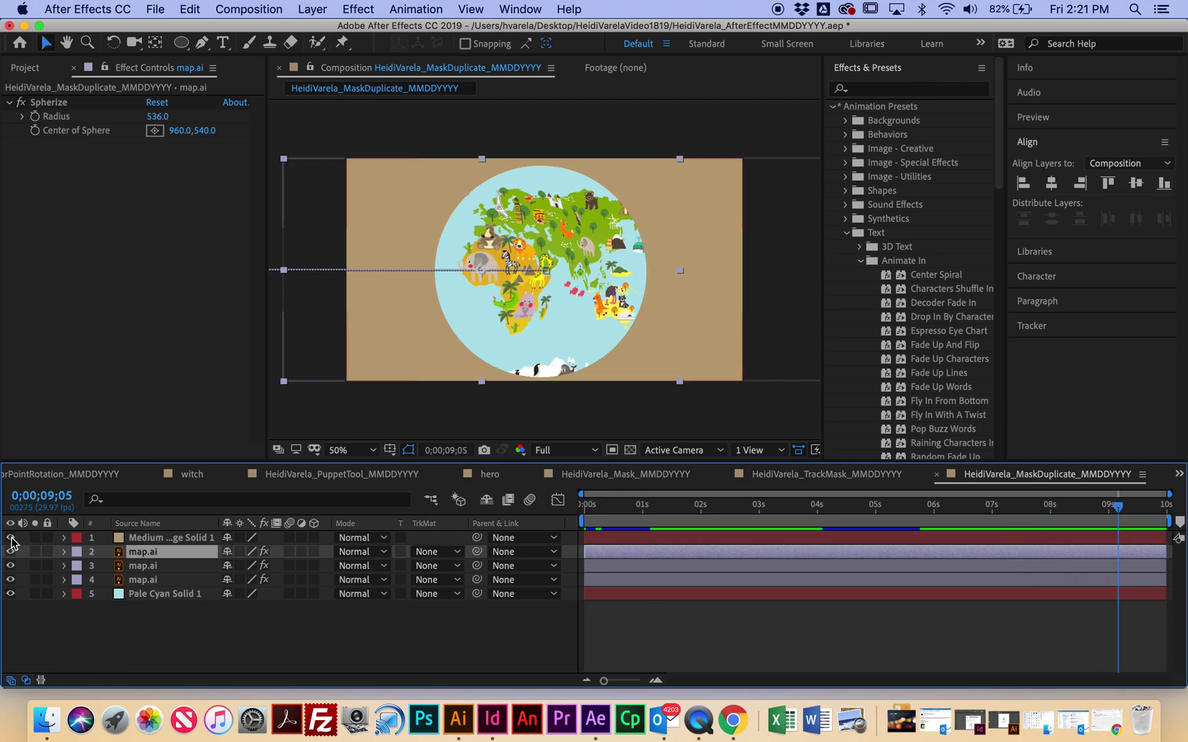
Add the mask-duplicate composition to the Render Queue and start rendering it.
click(248, 9)
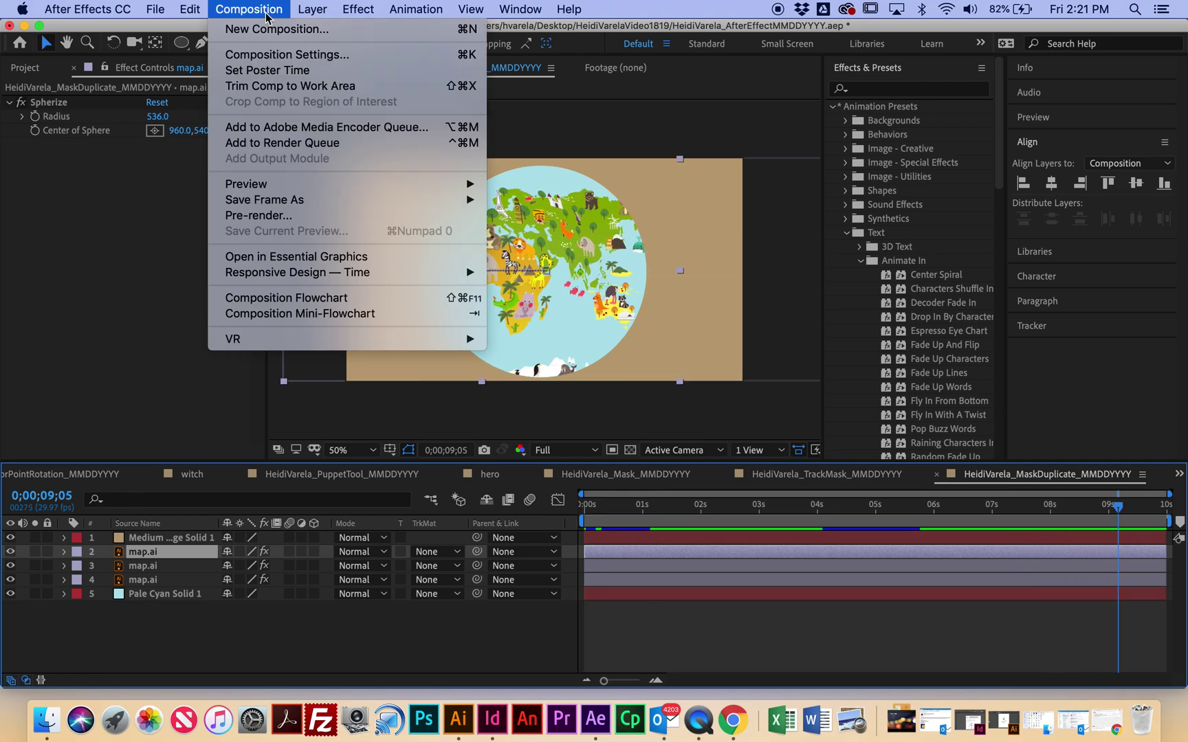
click(286, 144)
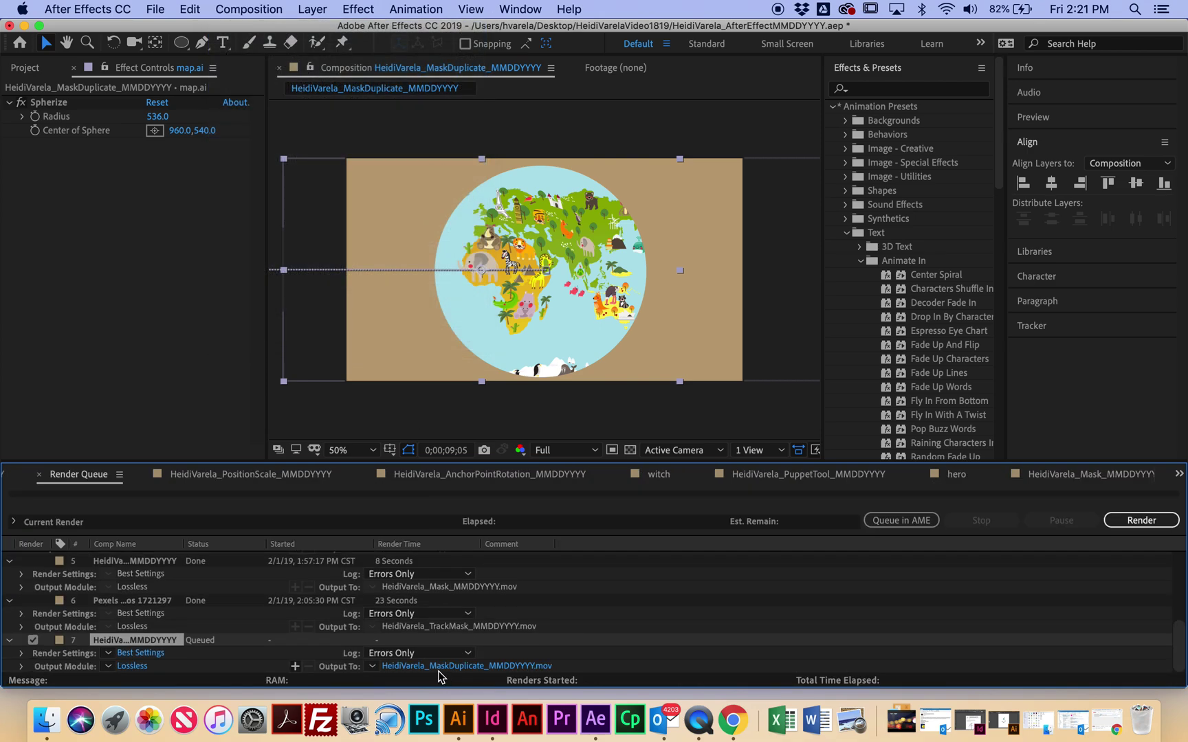
click(1137, 520)
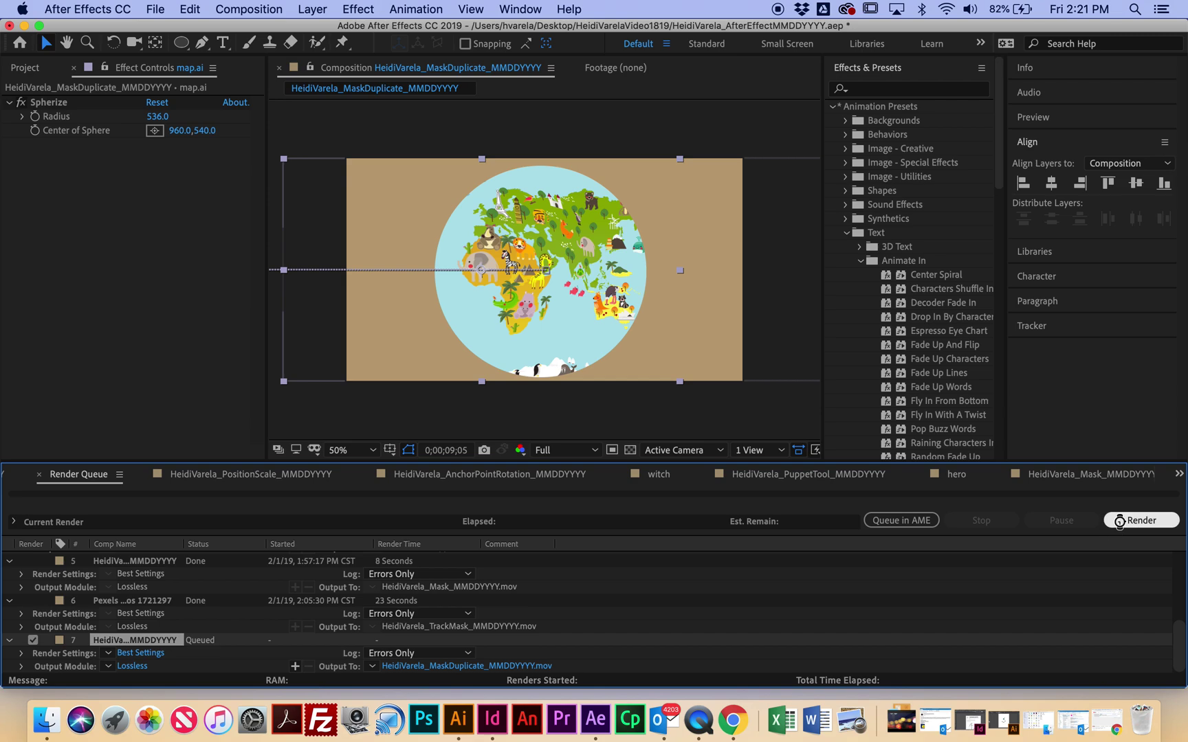